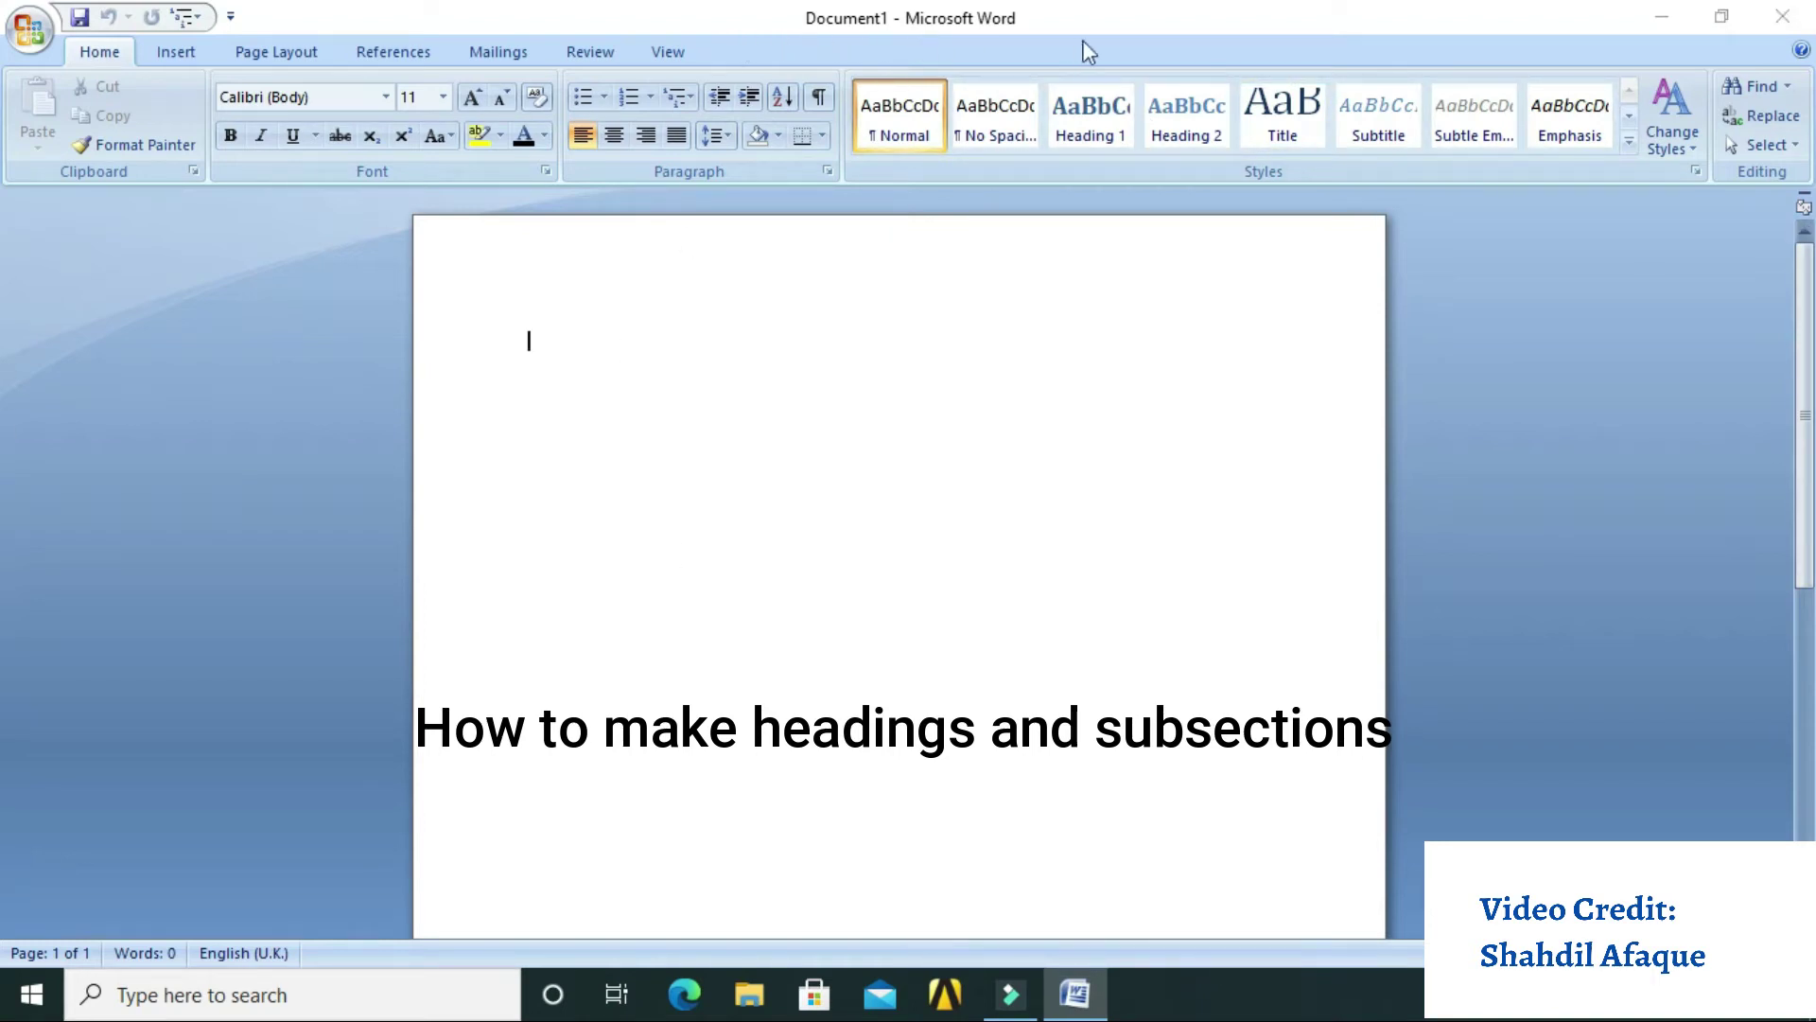
# In Manage Styles > Recommend, set Heading 3 to Show so it is always listed
pyautogui.click(1695, 171)
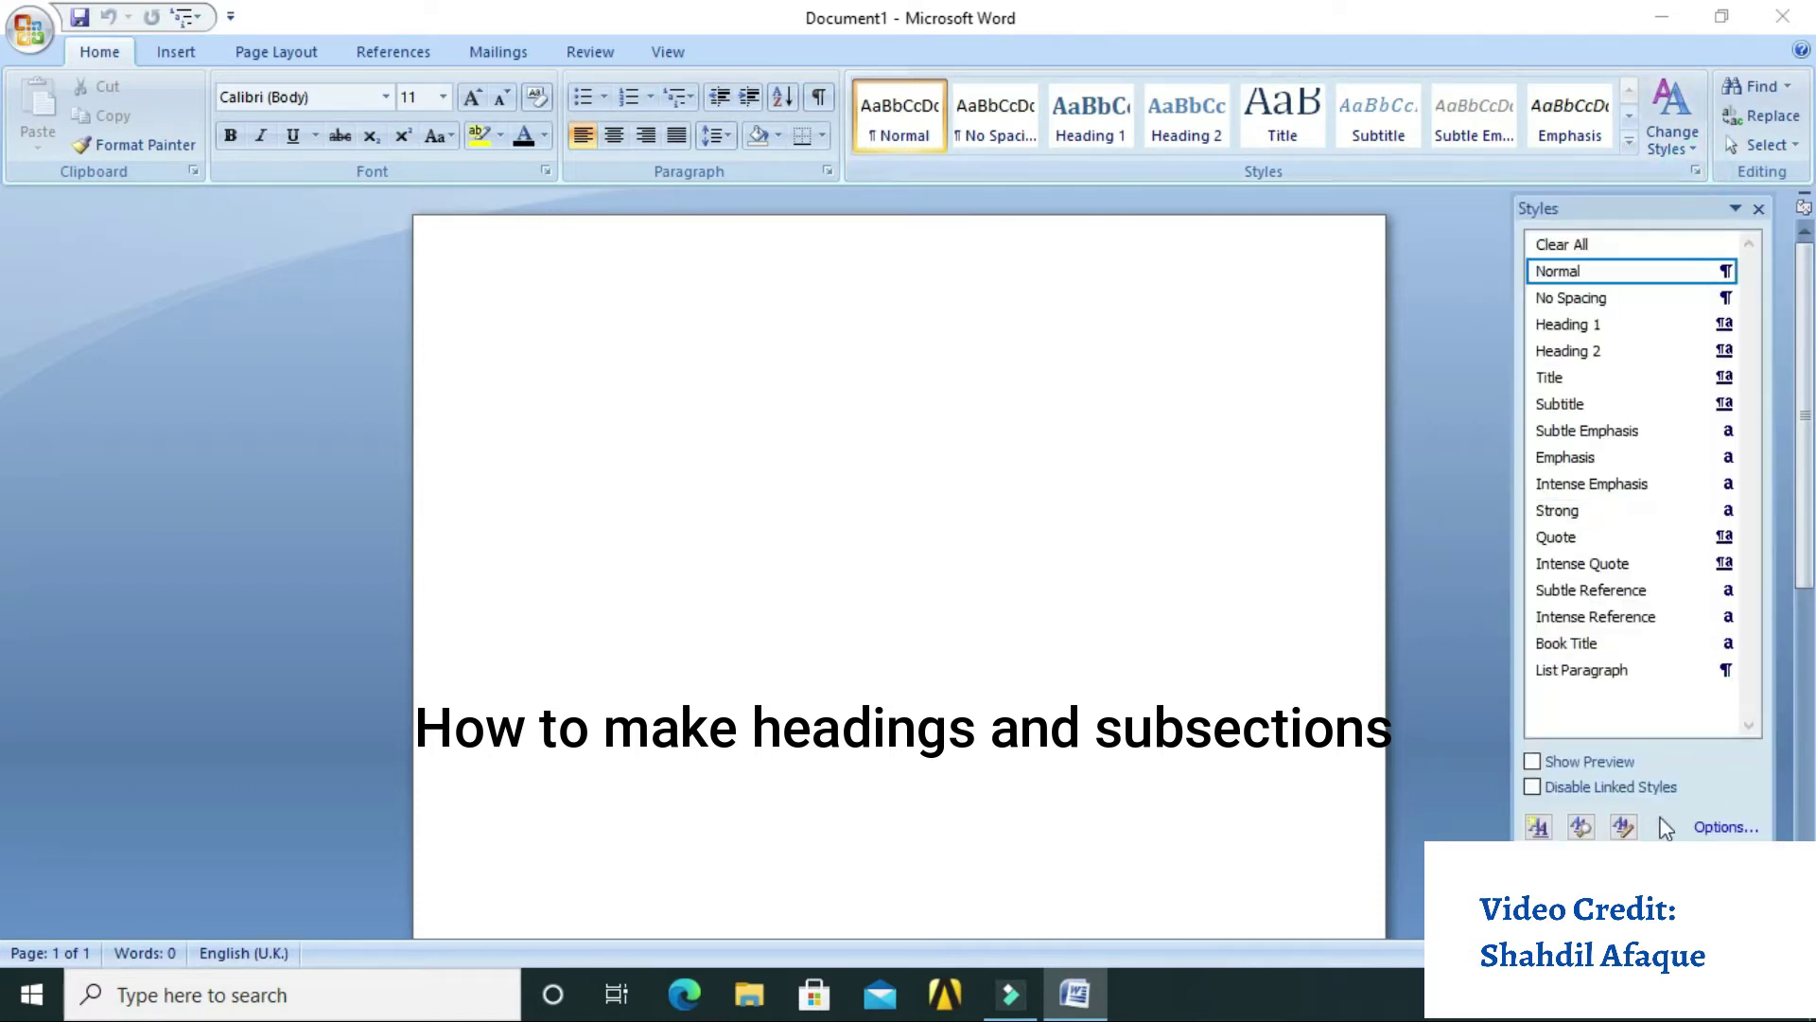
pyautogui.click(1626, 827)
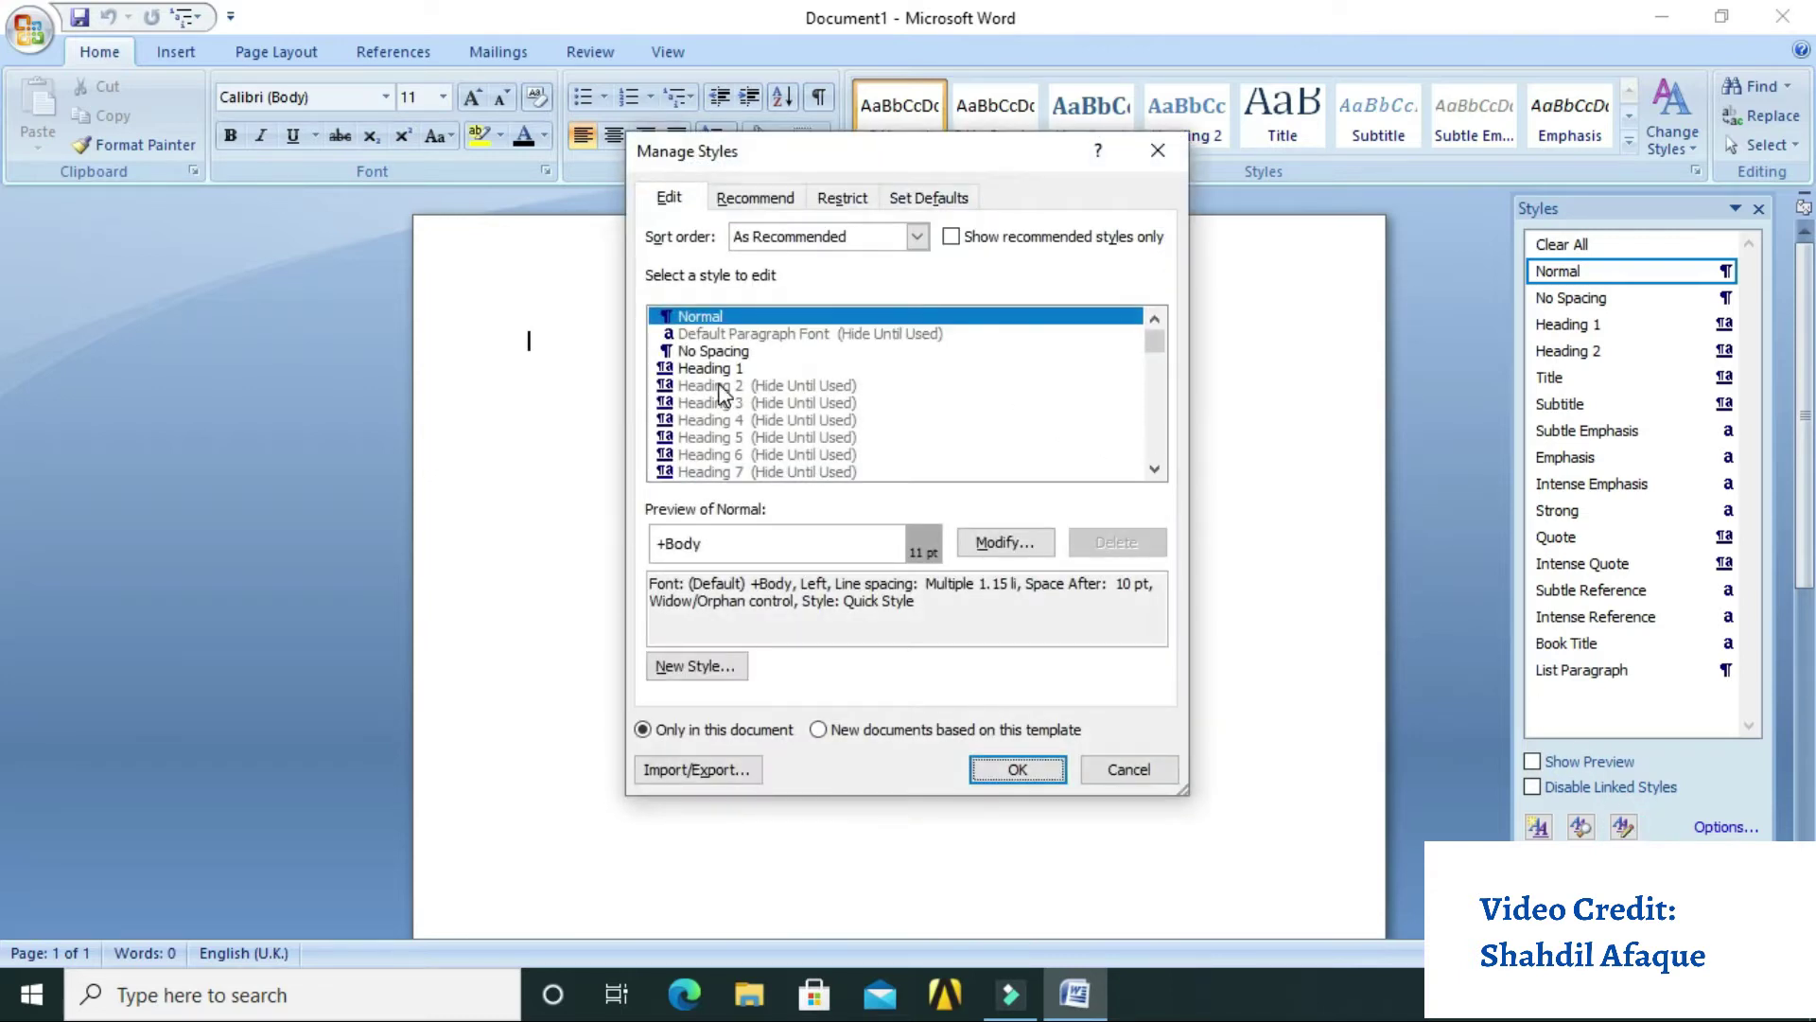
pyautogui.click(721, 386)
pyautogui.click(754, 197)
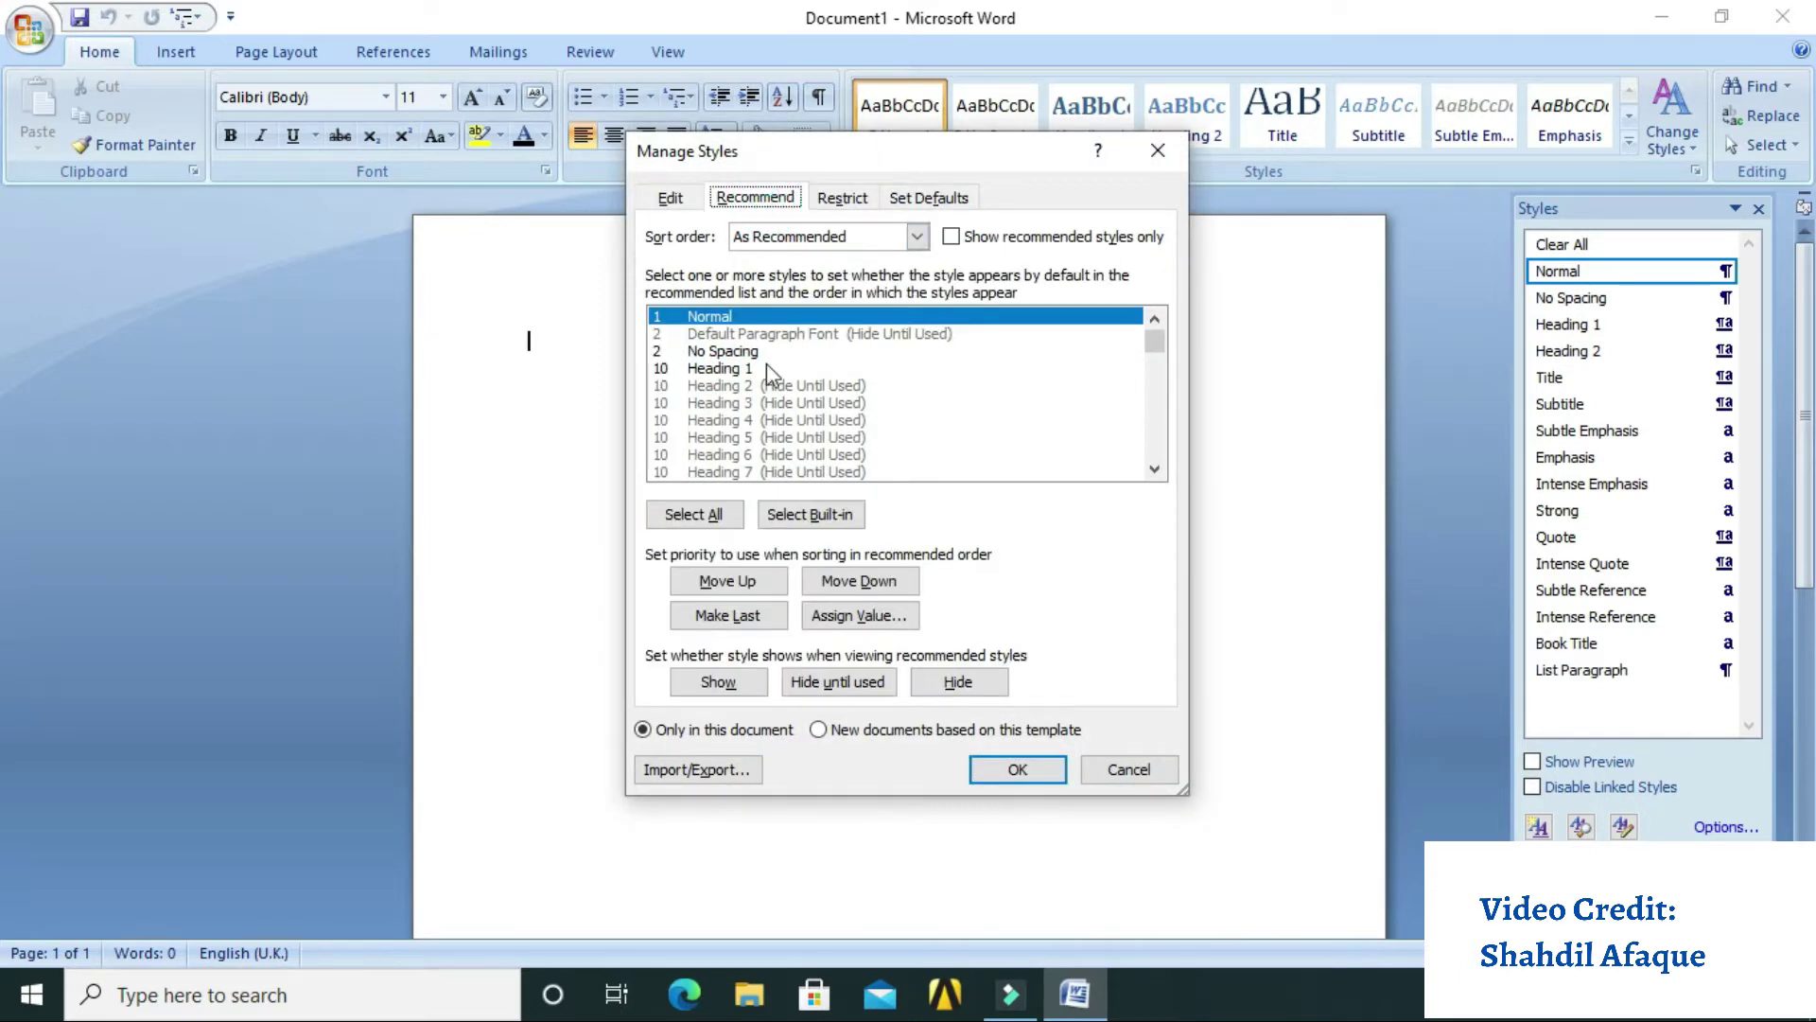
pyautogui.click(762, 405)
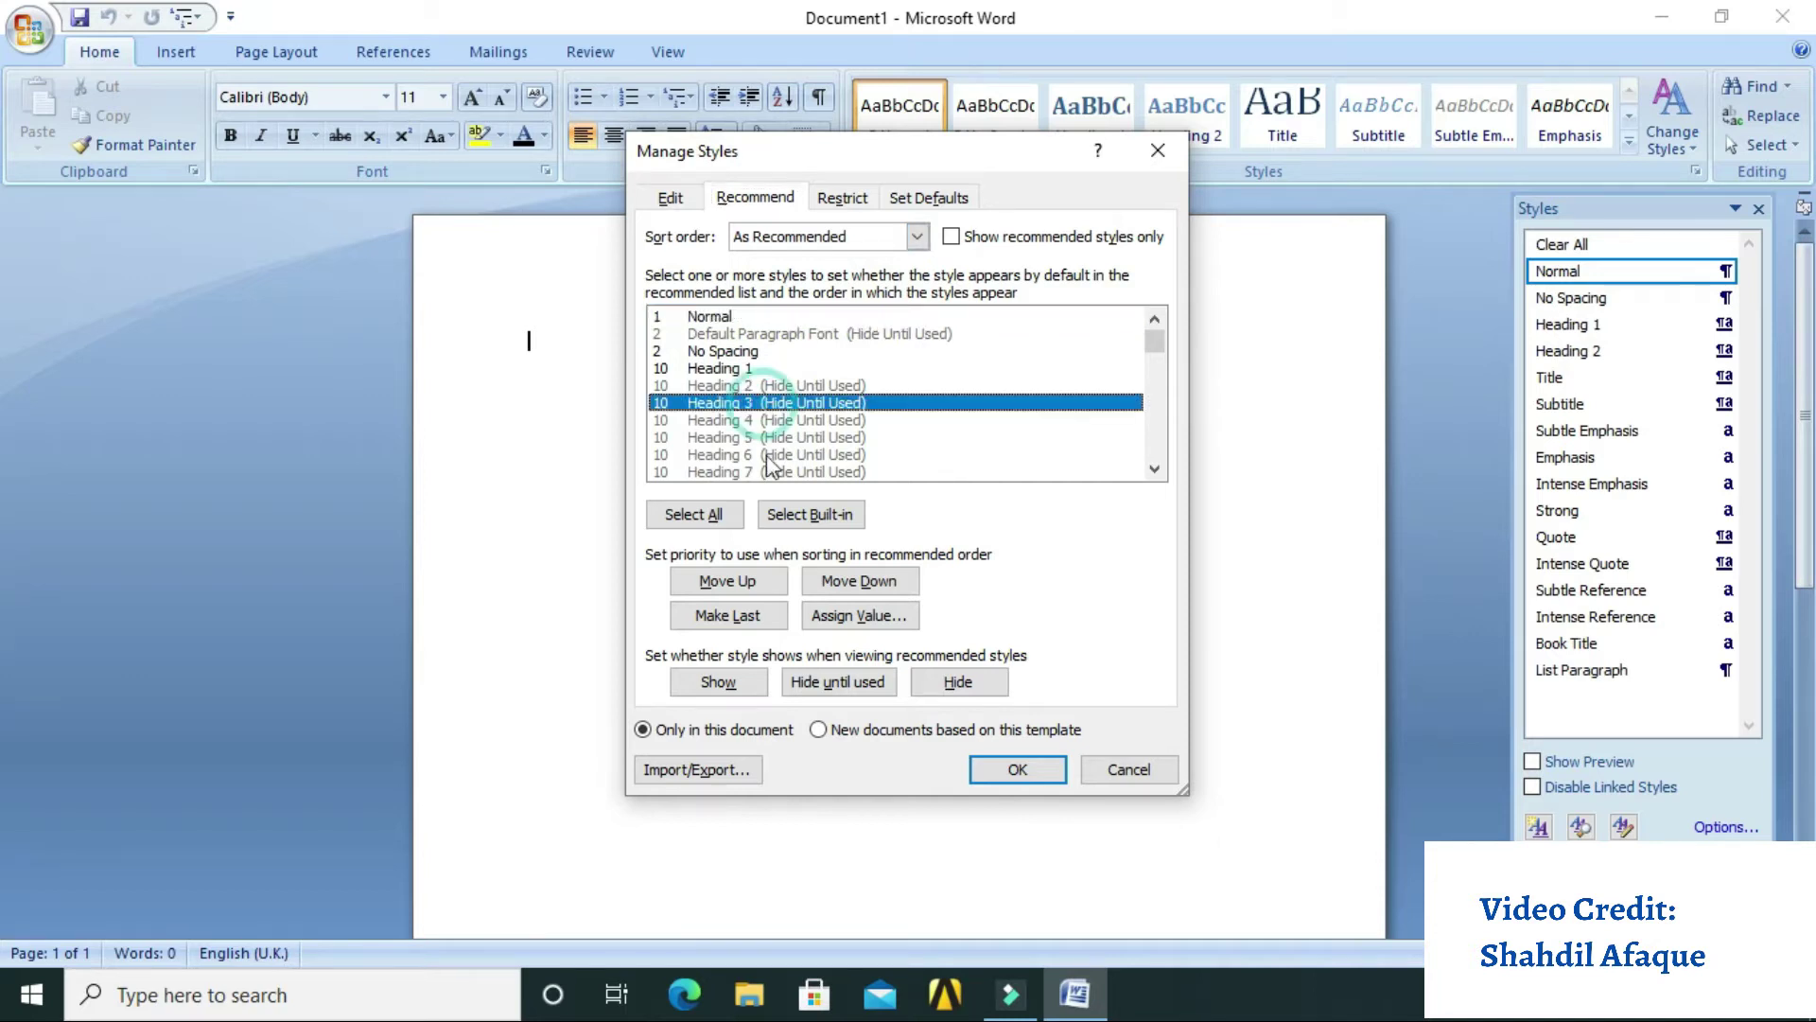
pyautogui.click(749, 684)
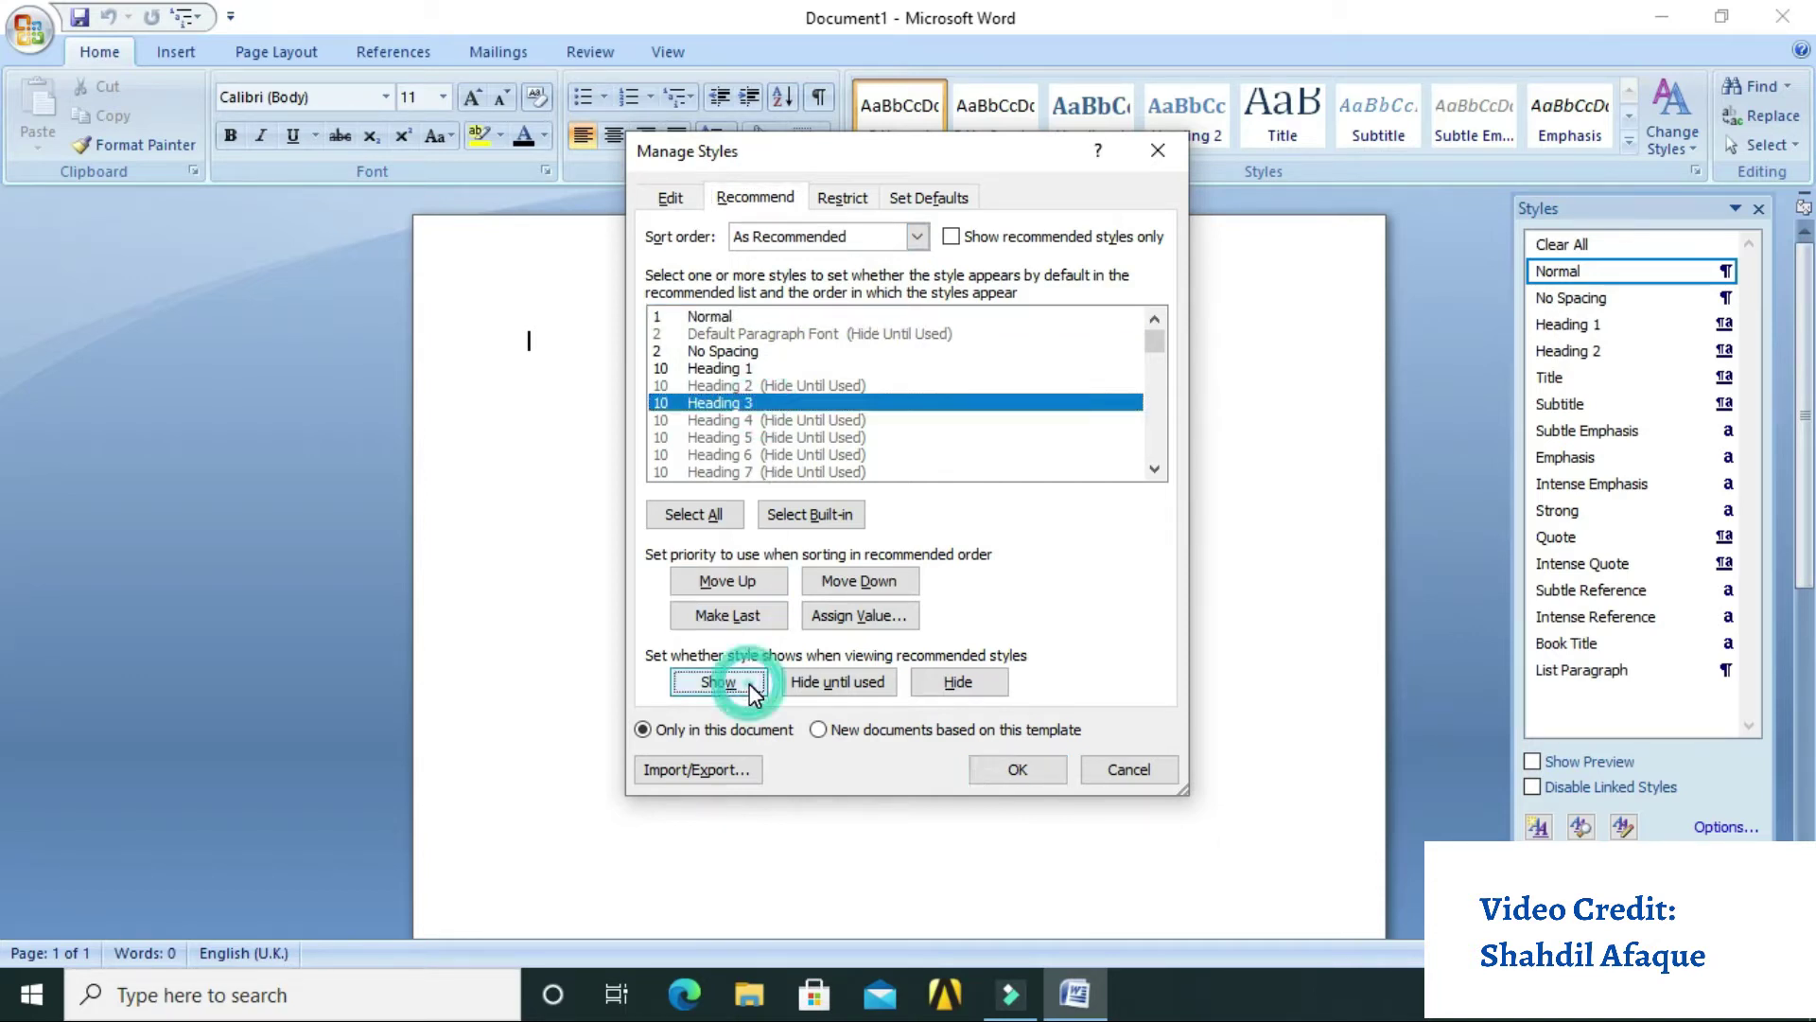
pyautogui.click(1017, 770)
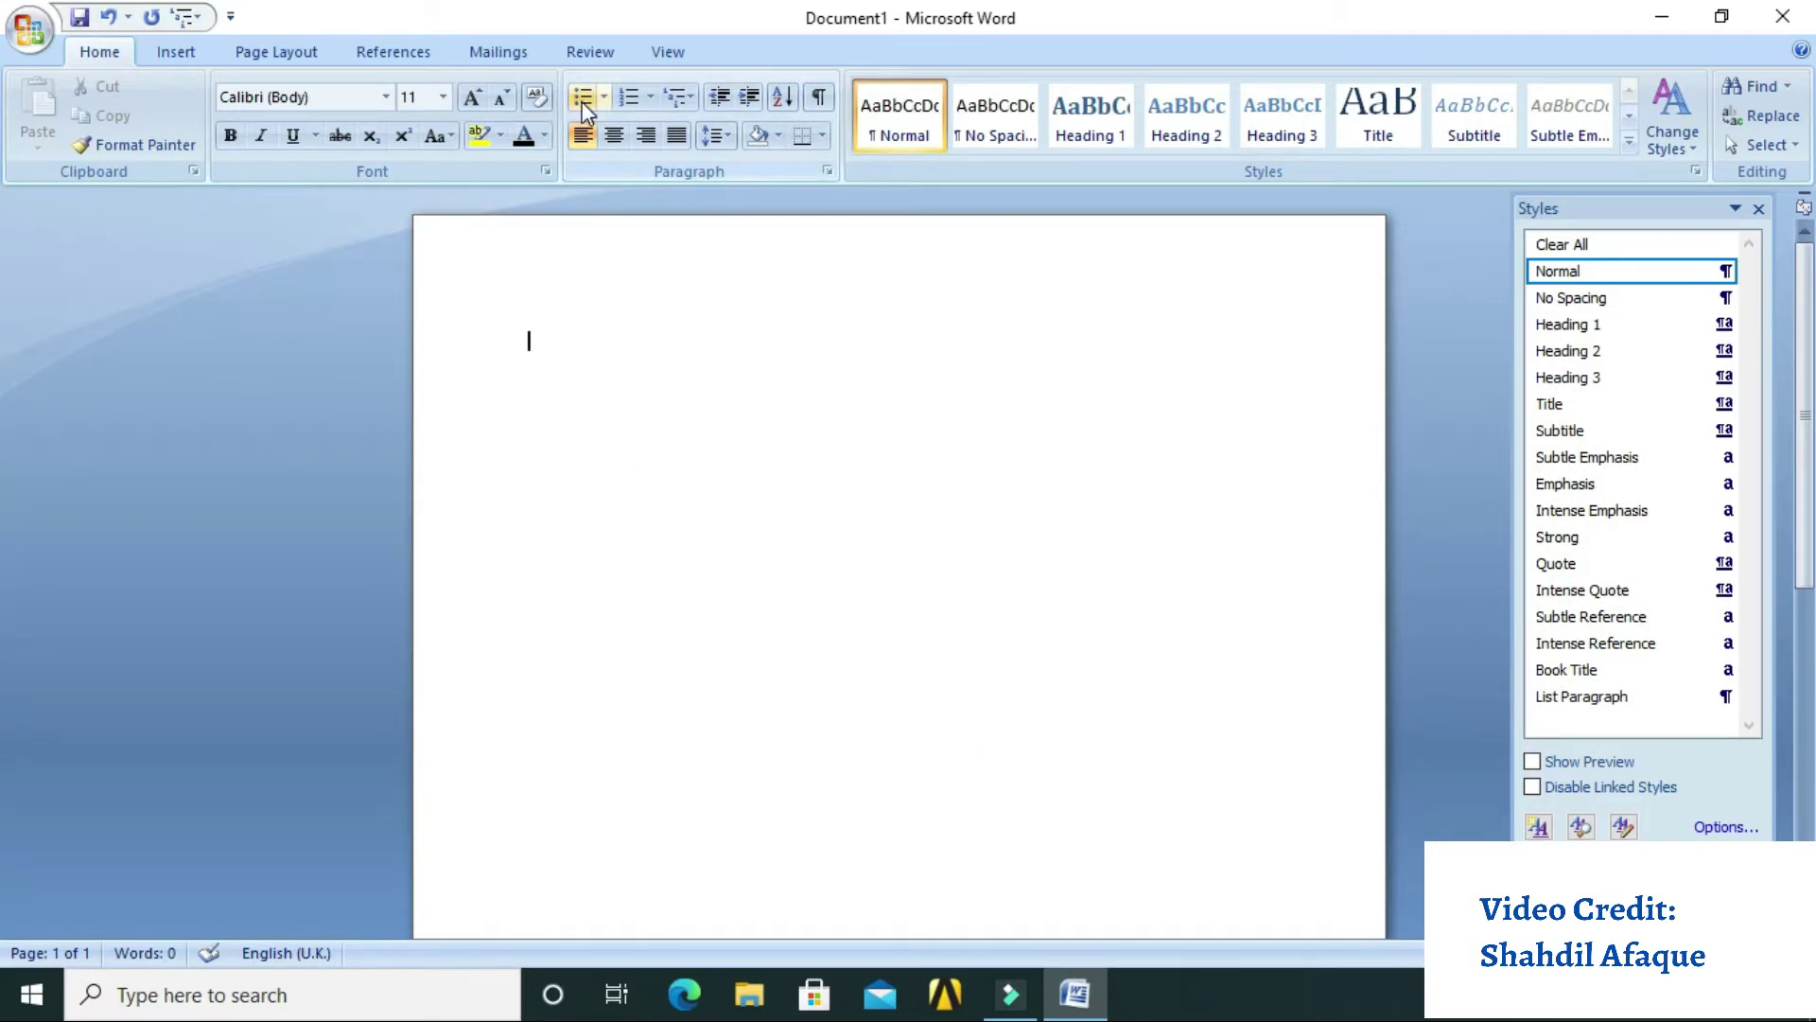
# Define a new multilevel list with level 1 numbered as 1., 2., 3
pyautogui.click(694, 102)
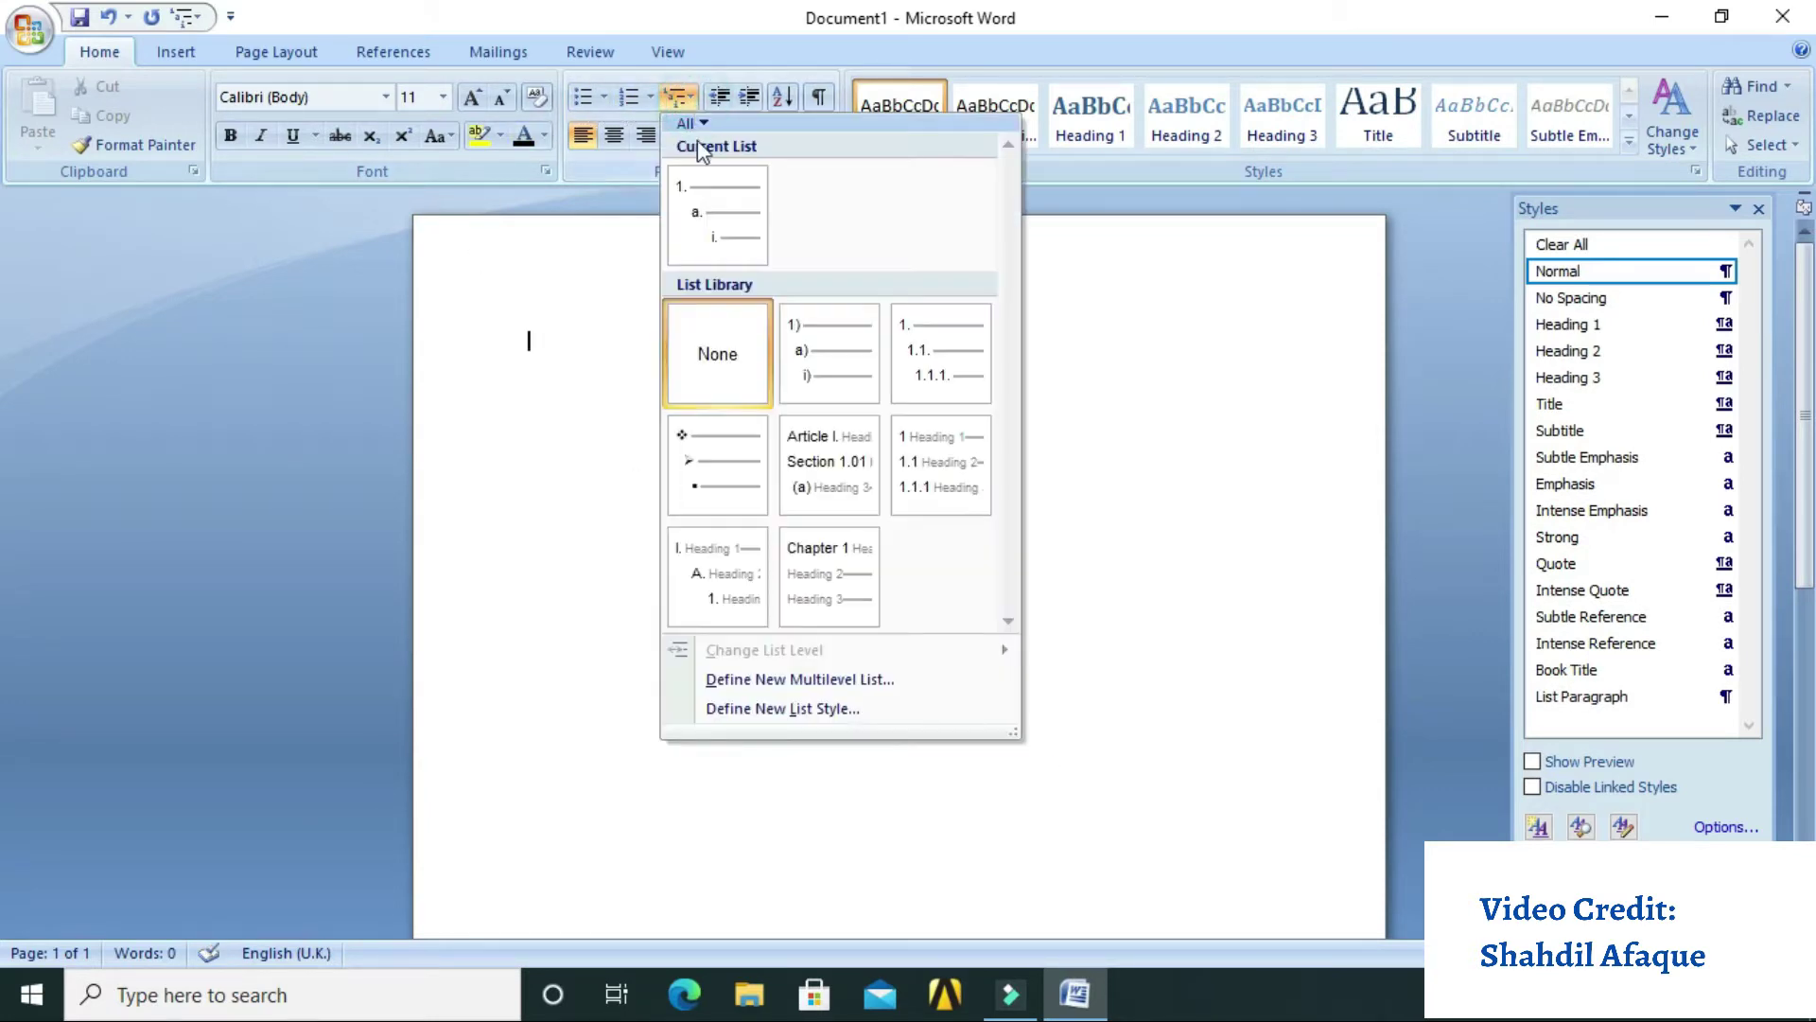
pyautogui.click(802, 677)
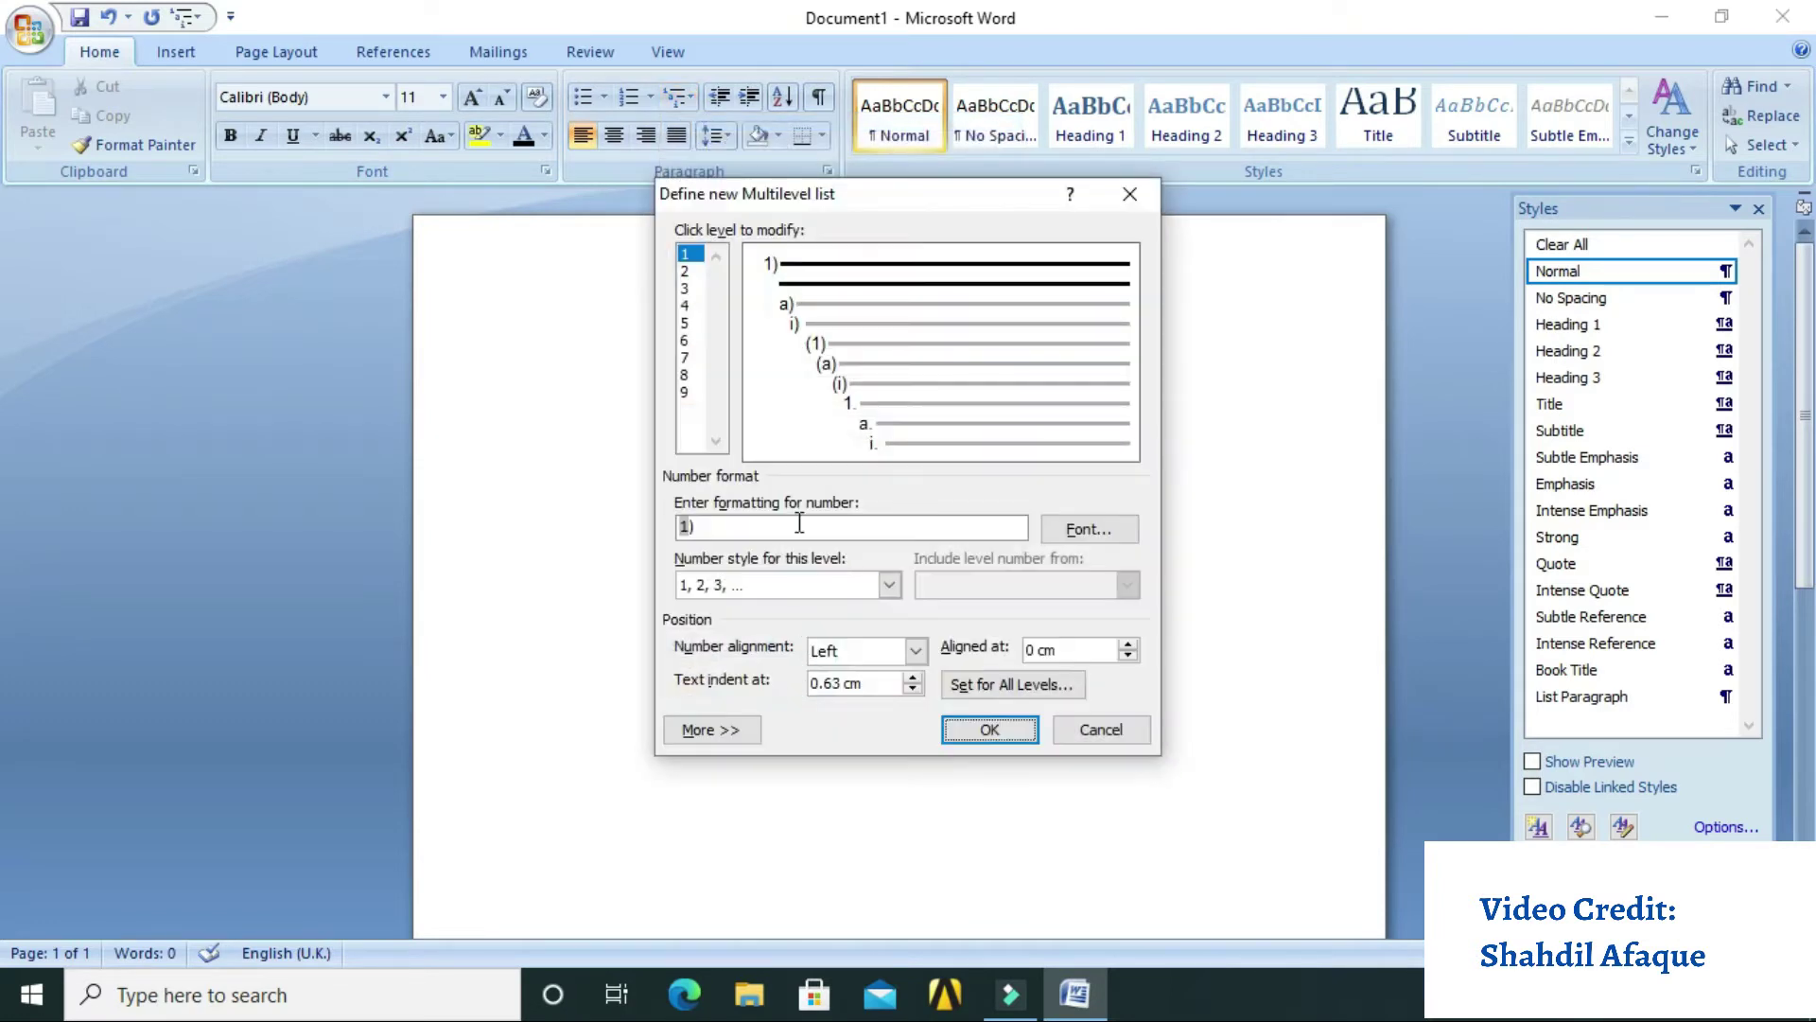
pyautogui.click(754, 527)
pyautogui.press('BackSpace')
pyautogui.press('BackSpace')
pyautogui.click(889, 583)
pyautogui.click(858, 626)
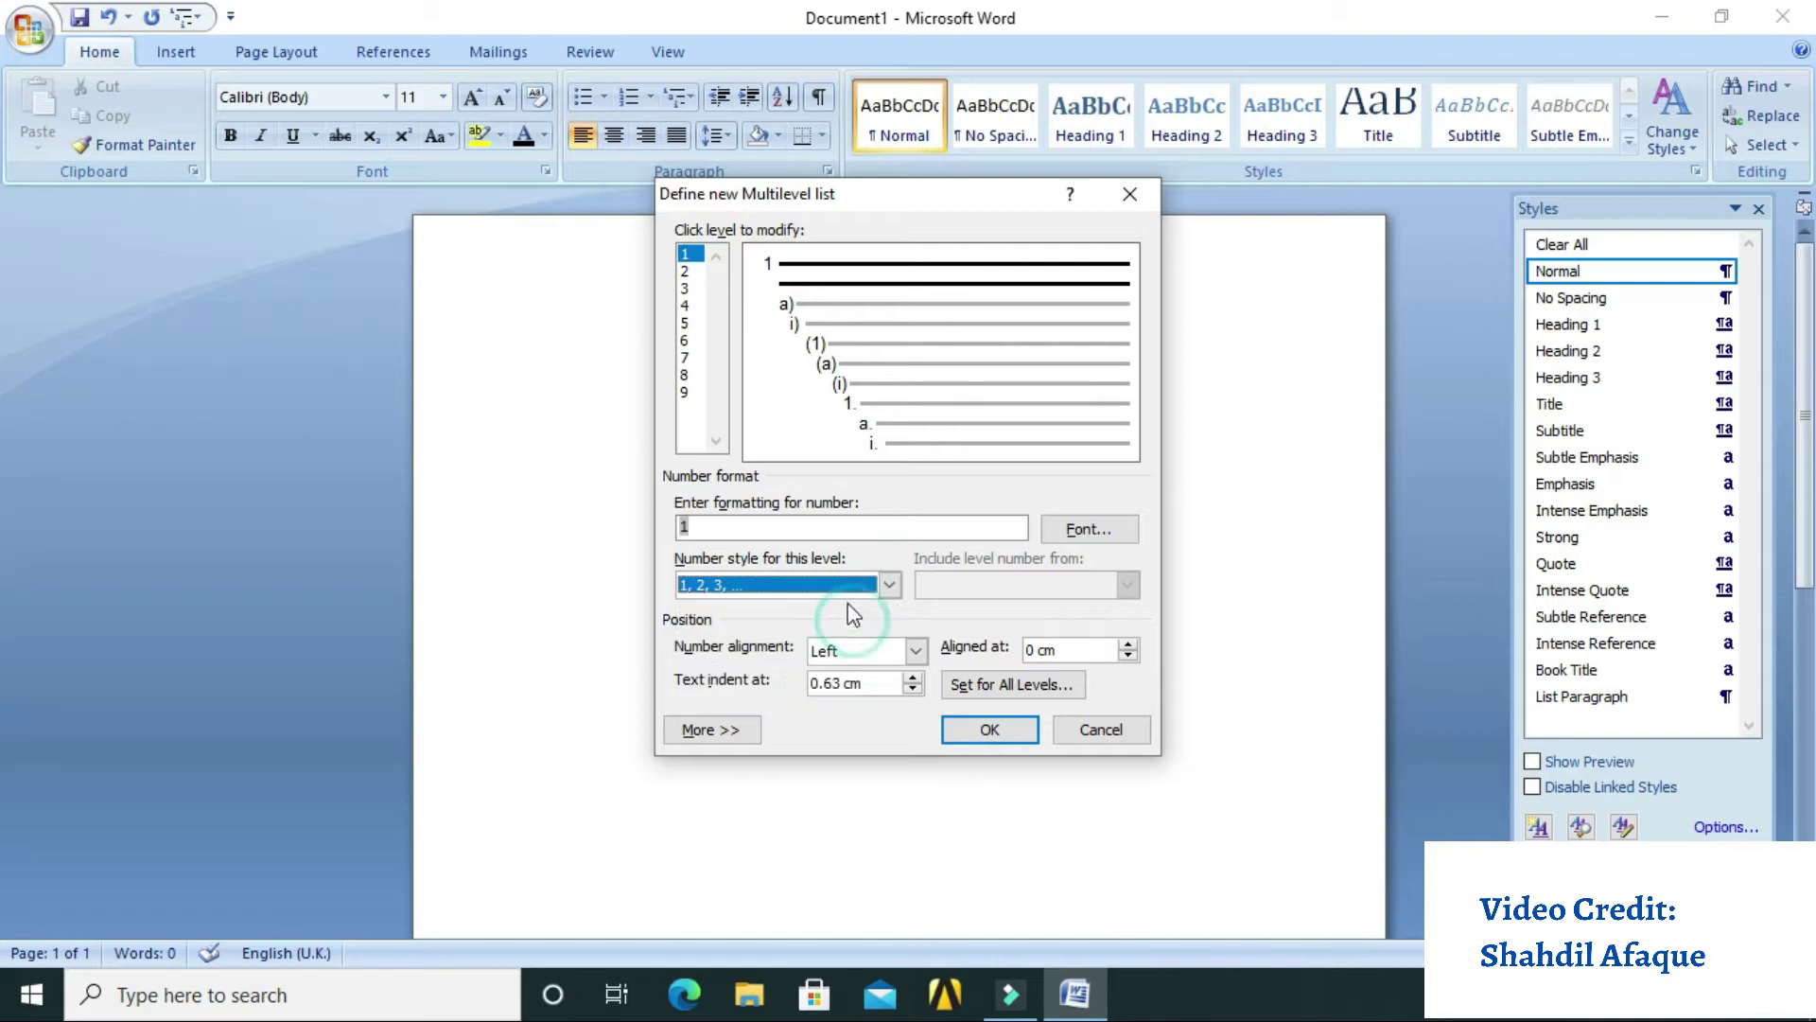
pyautogui.click(820, 527)
pyautogui.write('.')
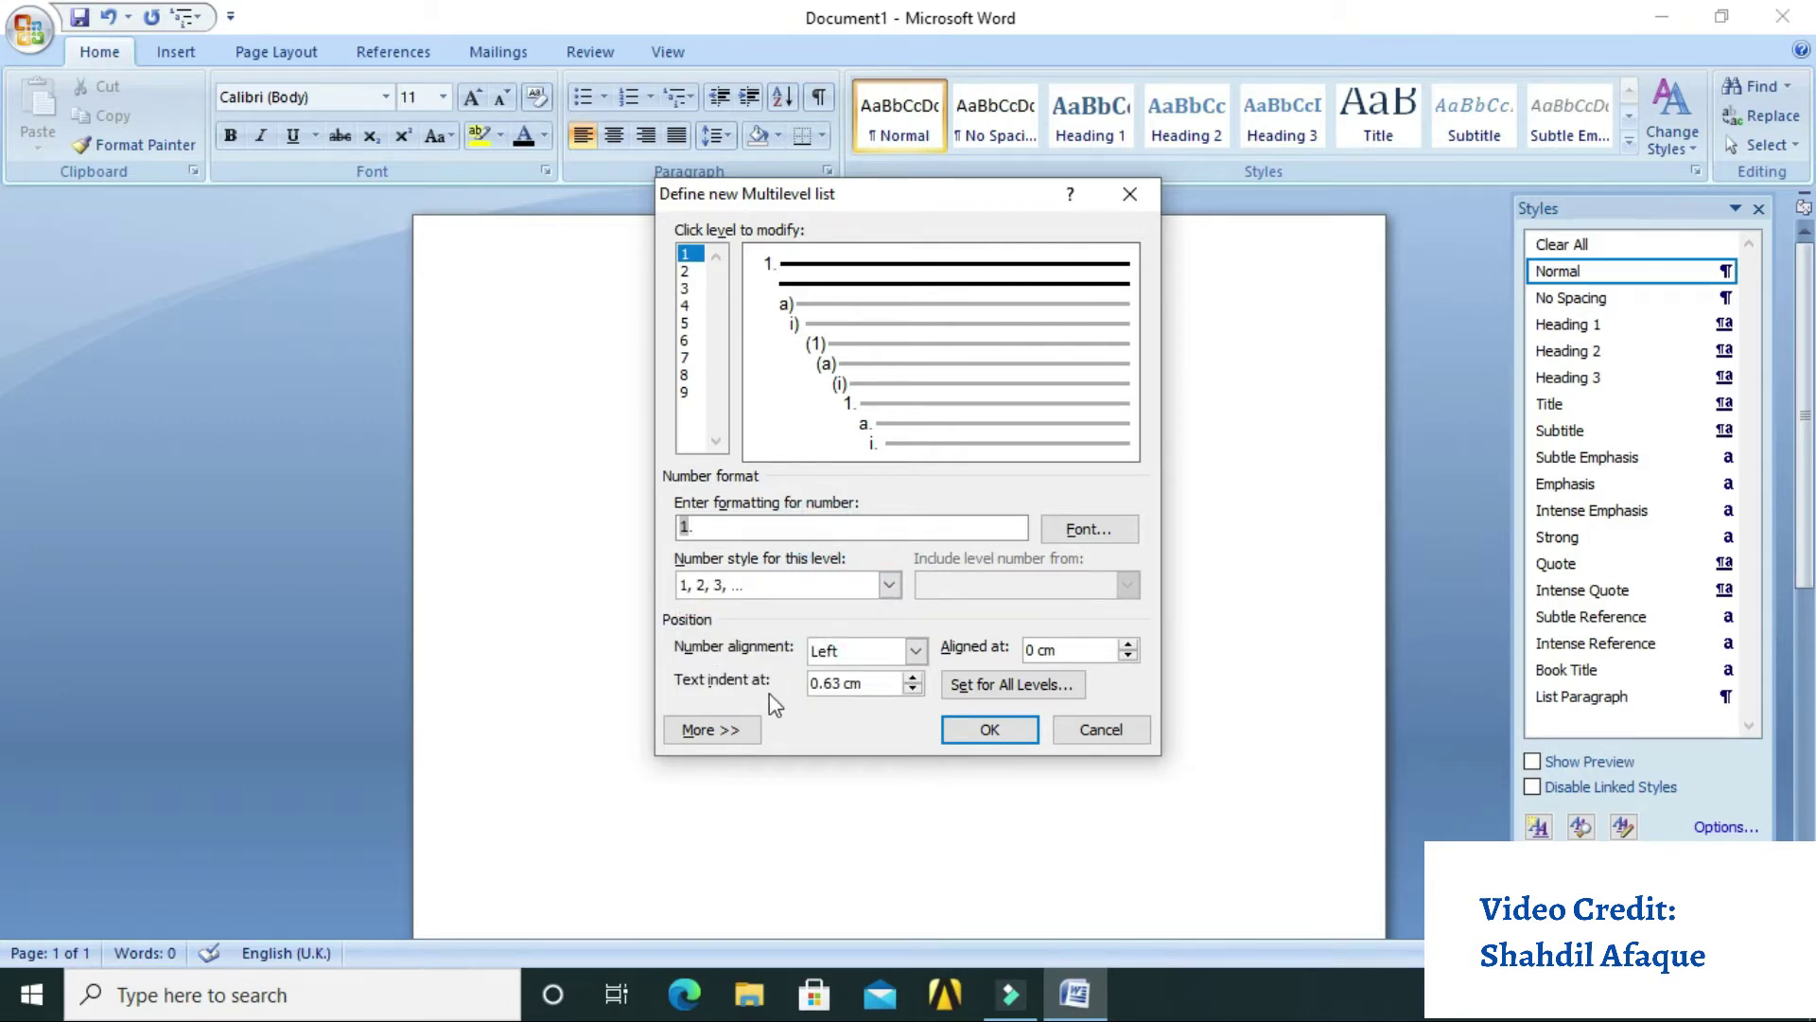
# Set the indents for all list levels to 0 cm
pyautogui.click(711, 729)
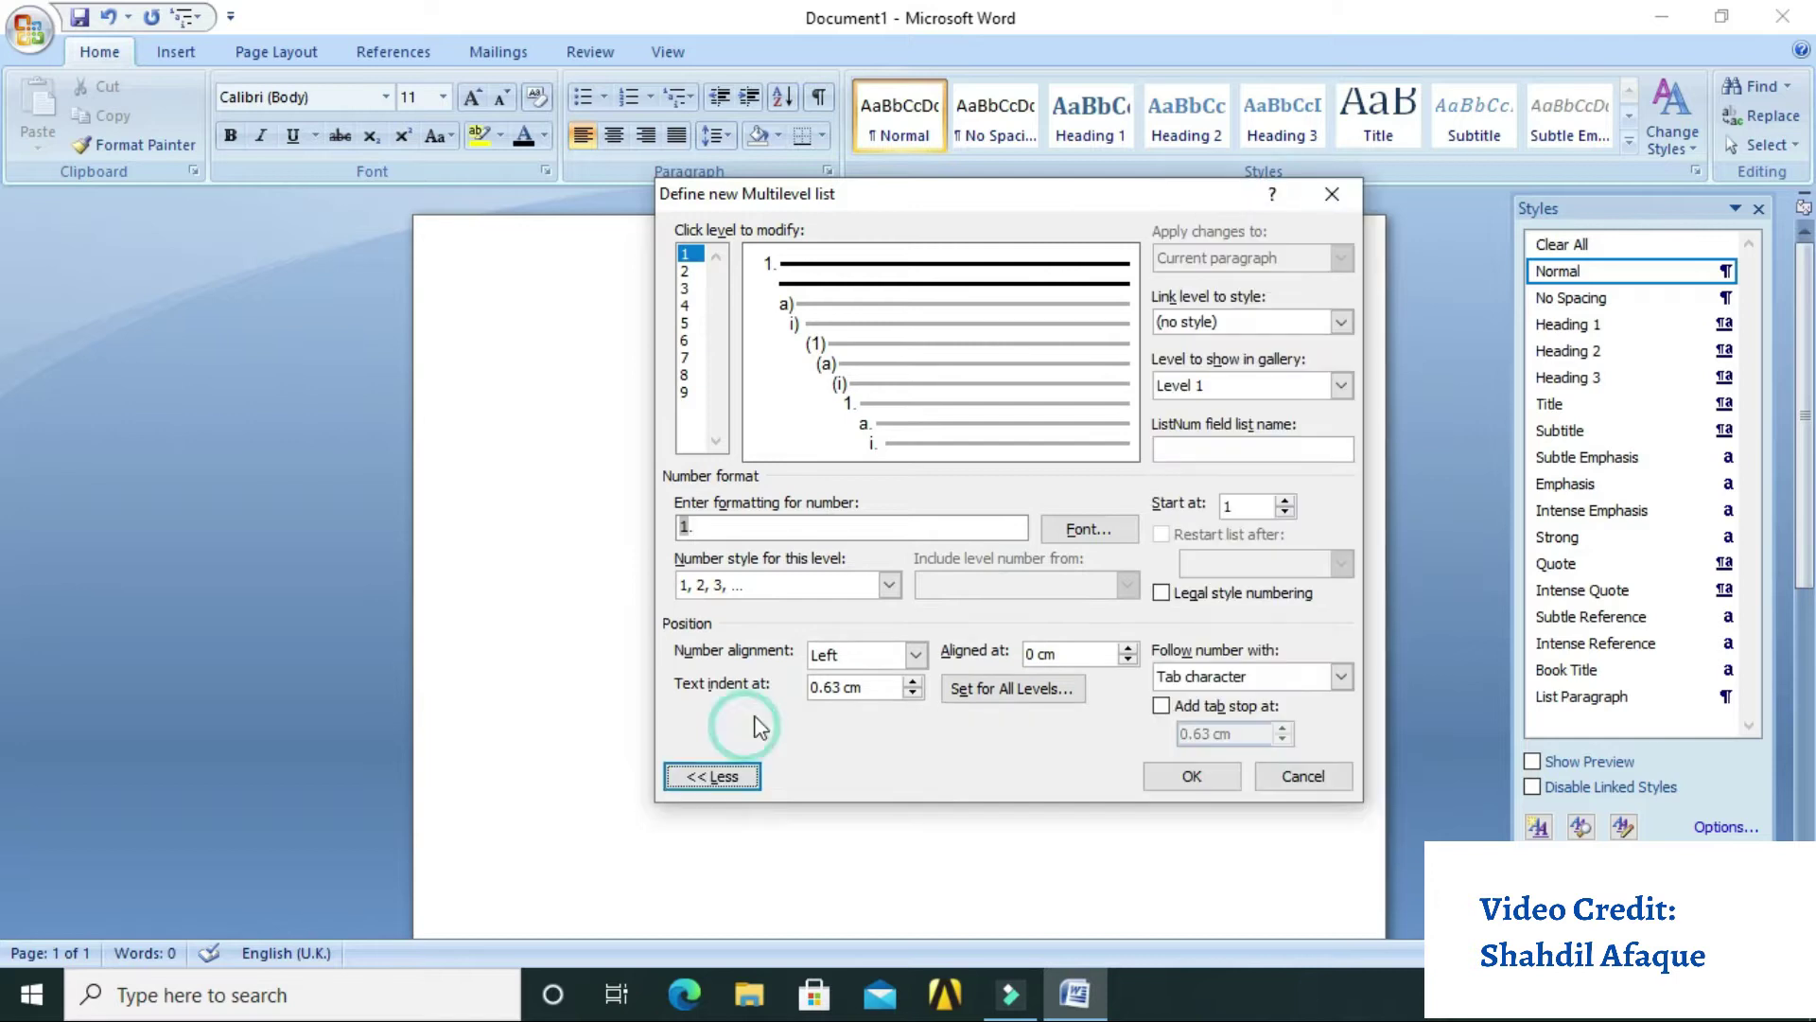
pyautogui.click(1005, 687)
pyautogui.click(1023, 508)
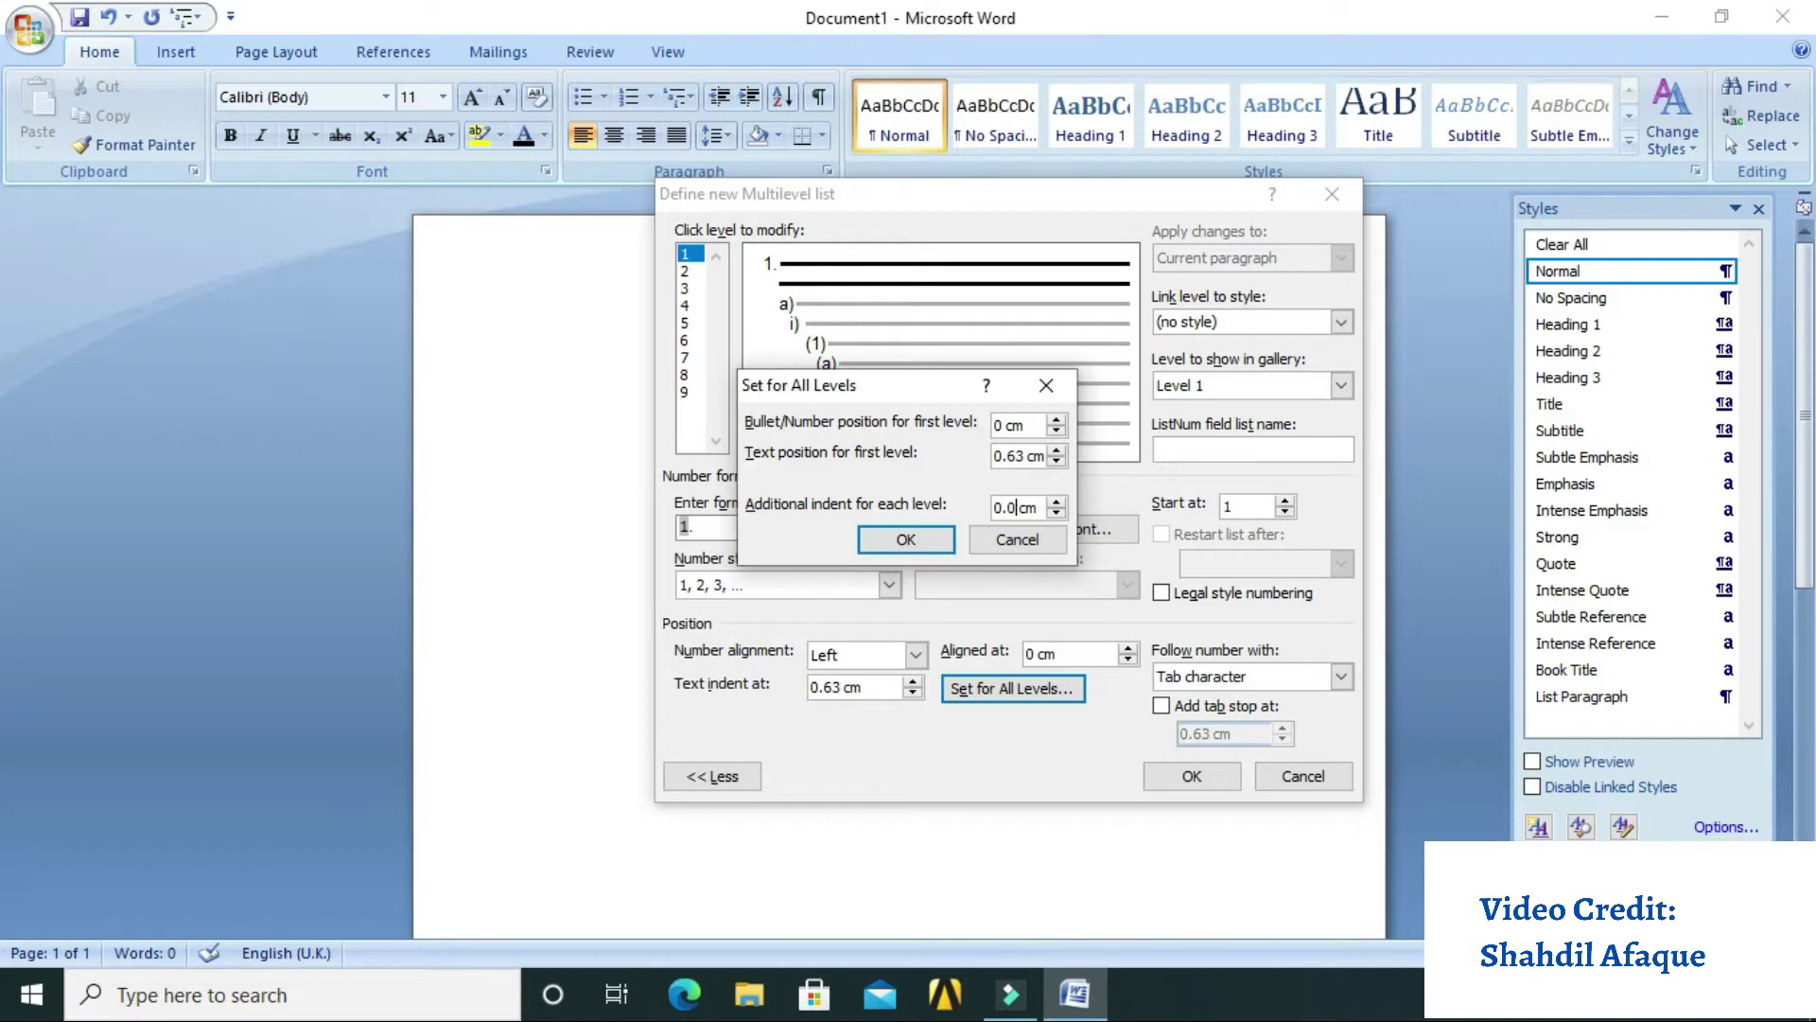
pyautogui.click(1027, 455)
pyautogui.click(910, 541)
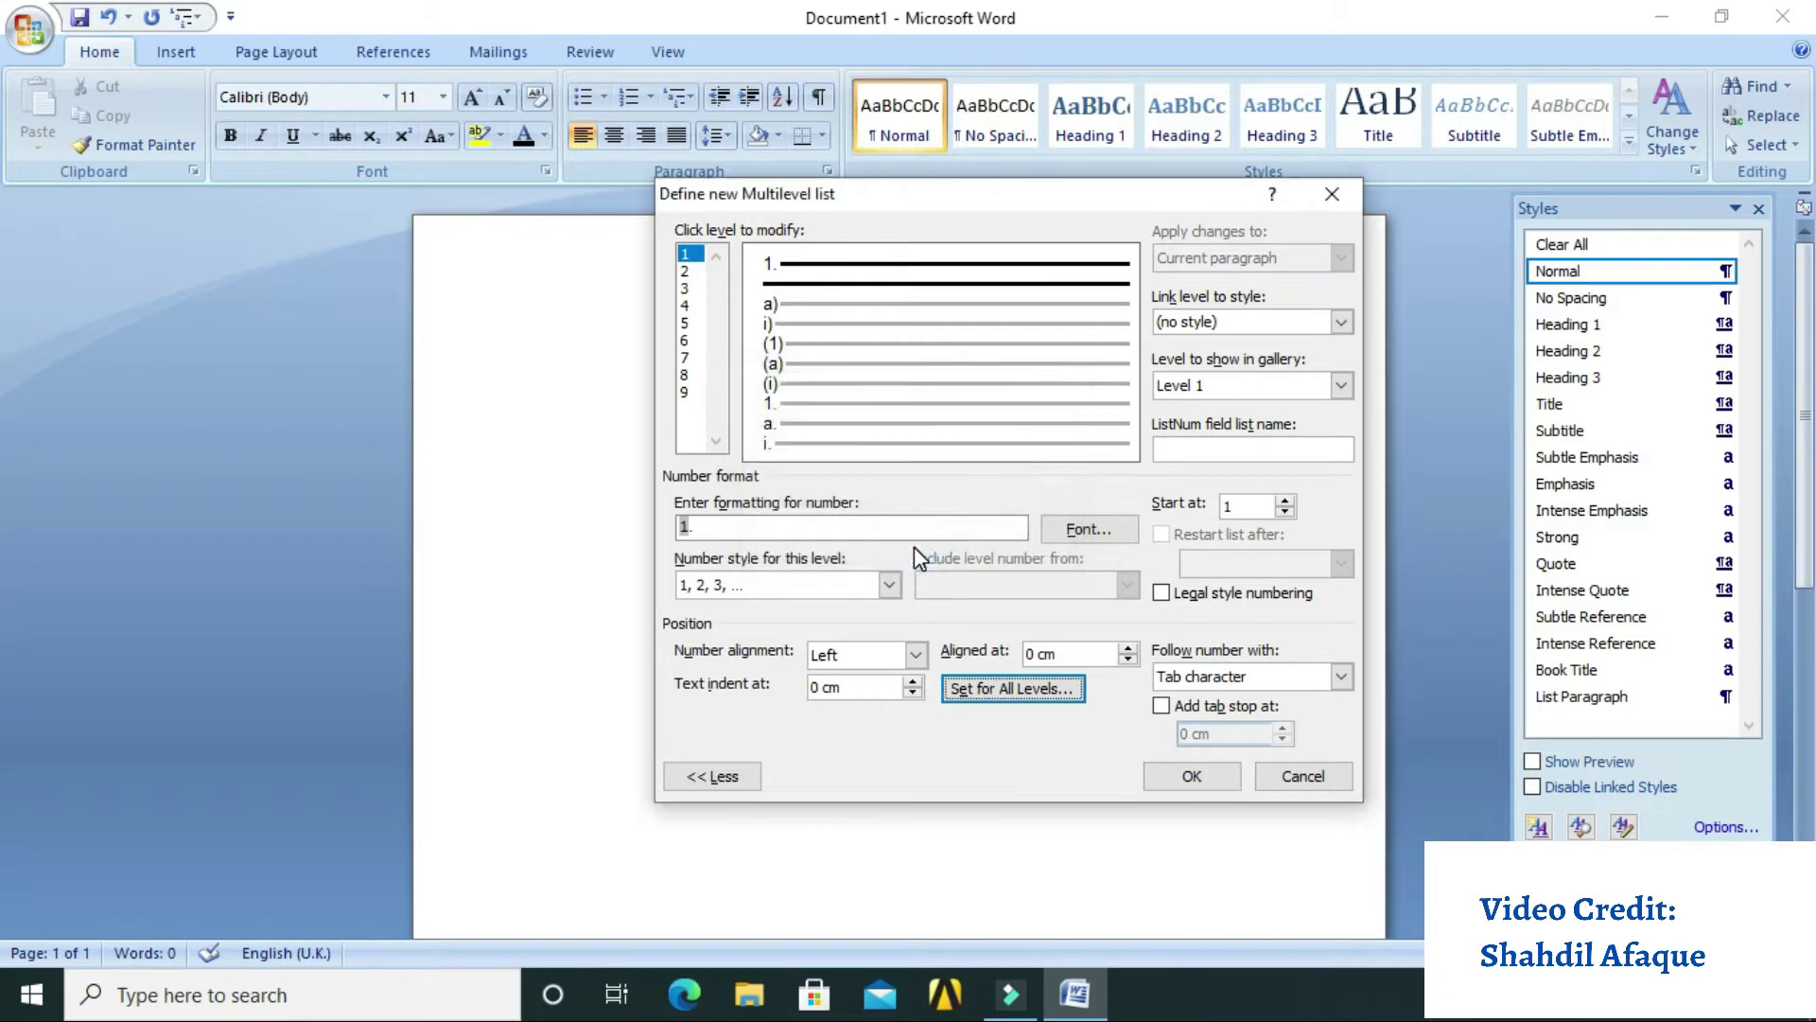
# Link level 1 to Heading 1 and follow its number with a space
pyautogui.click(1341, 322)
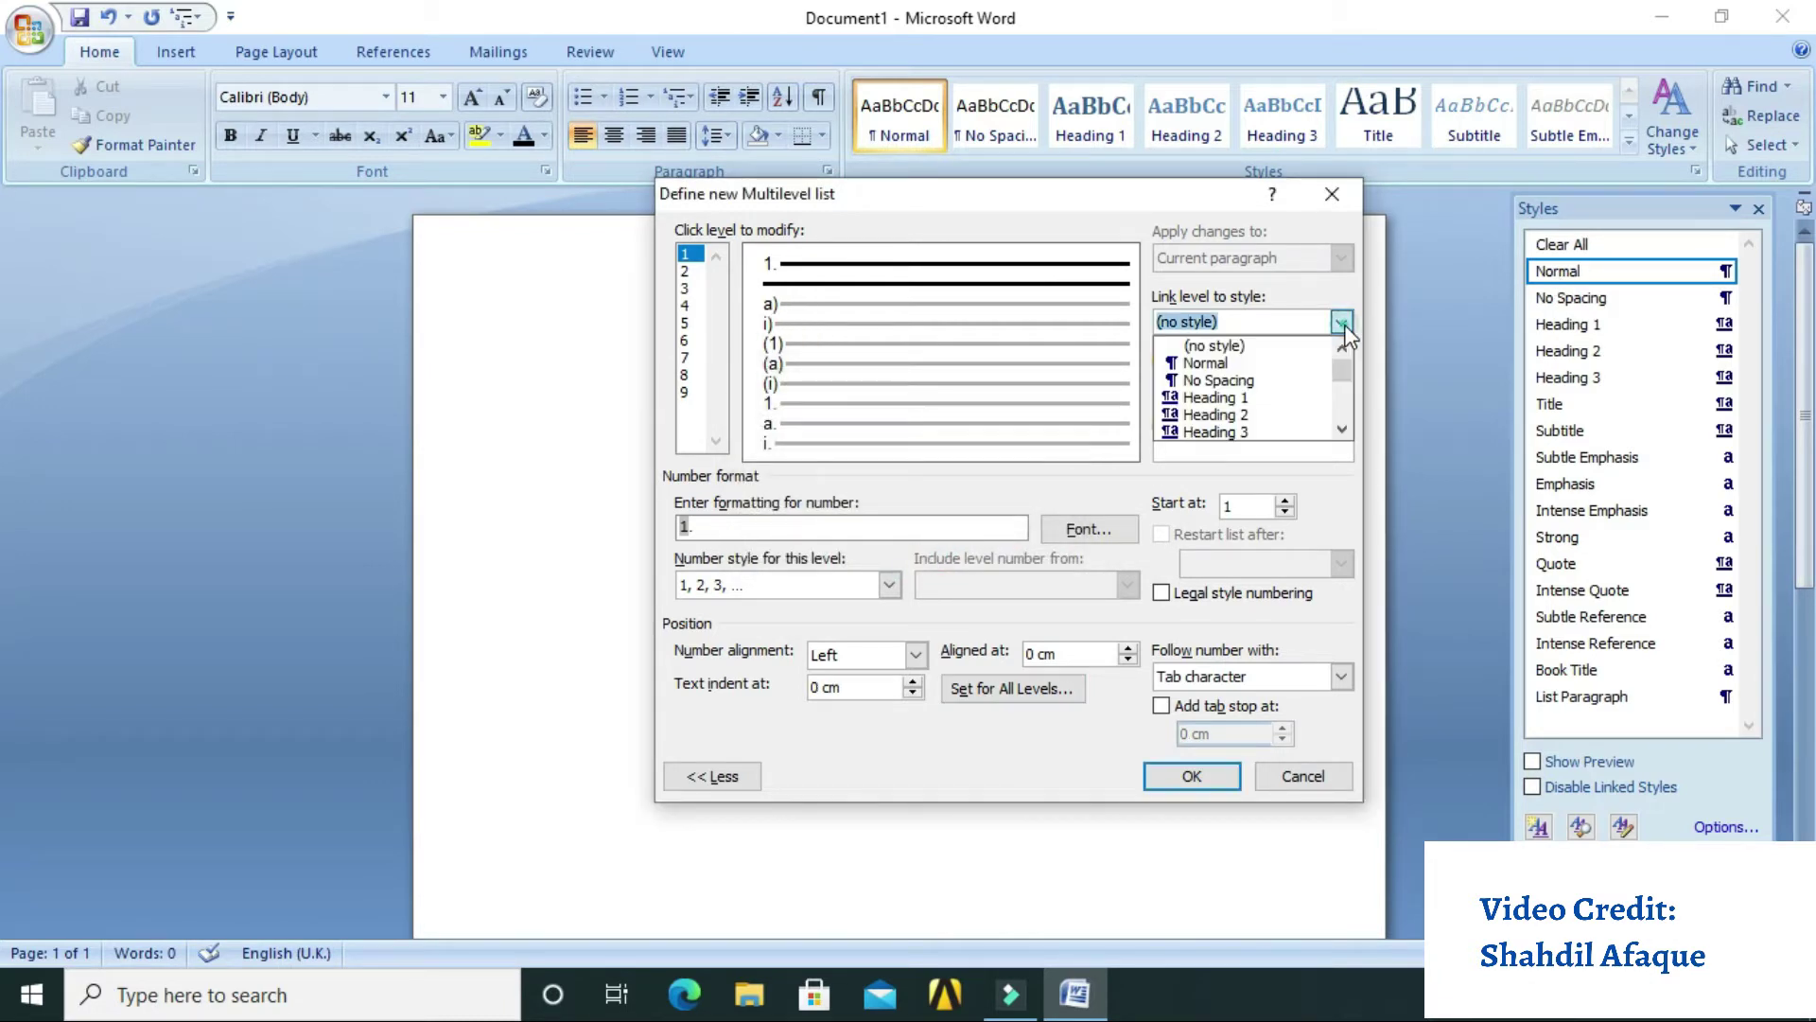
pyautogui.click(1313, 395)
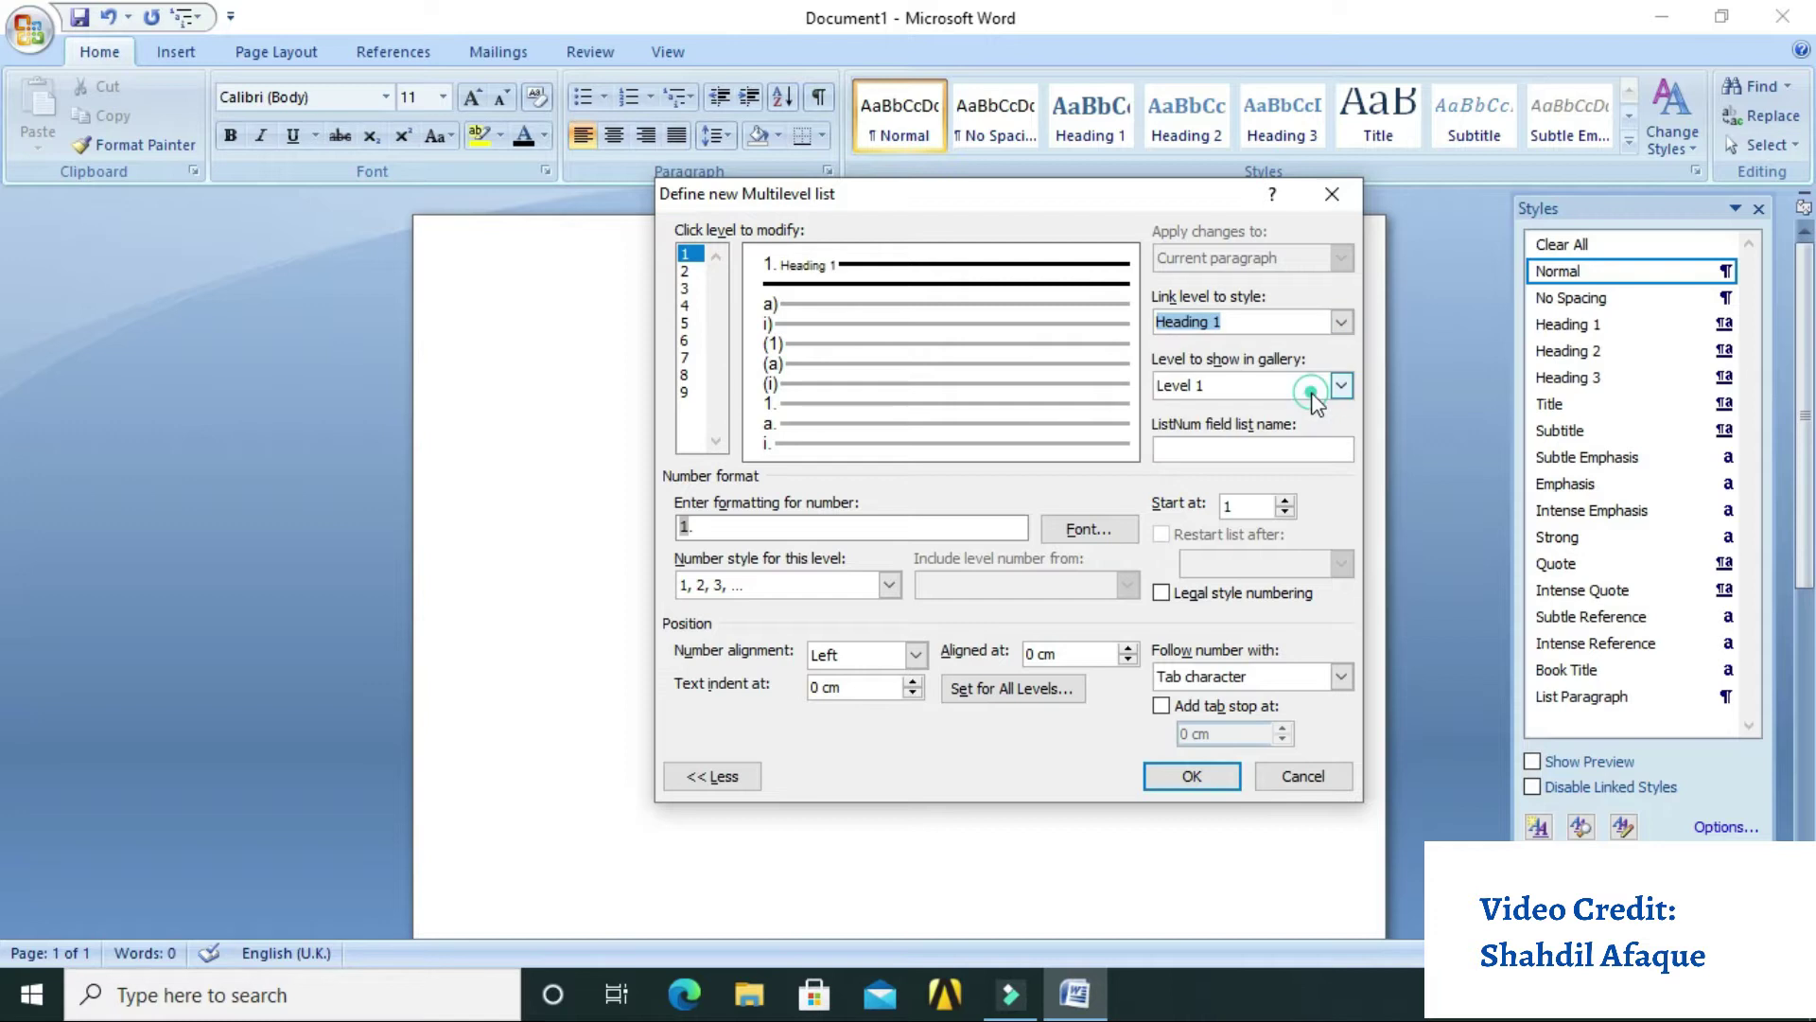
pyautogui.click(1341, 676)
pyautogui.click(1312, 721)
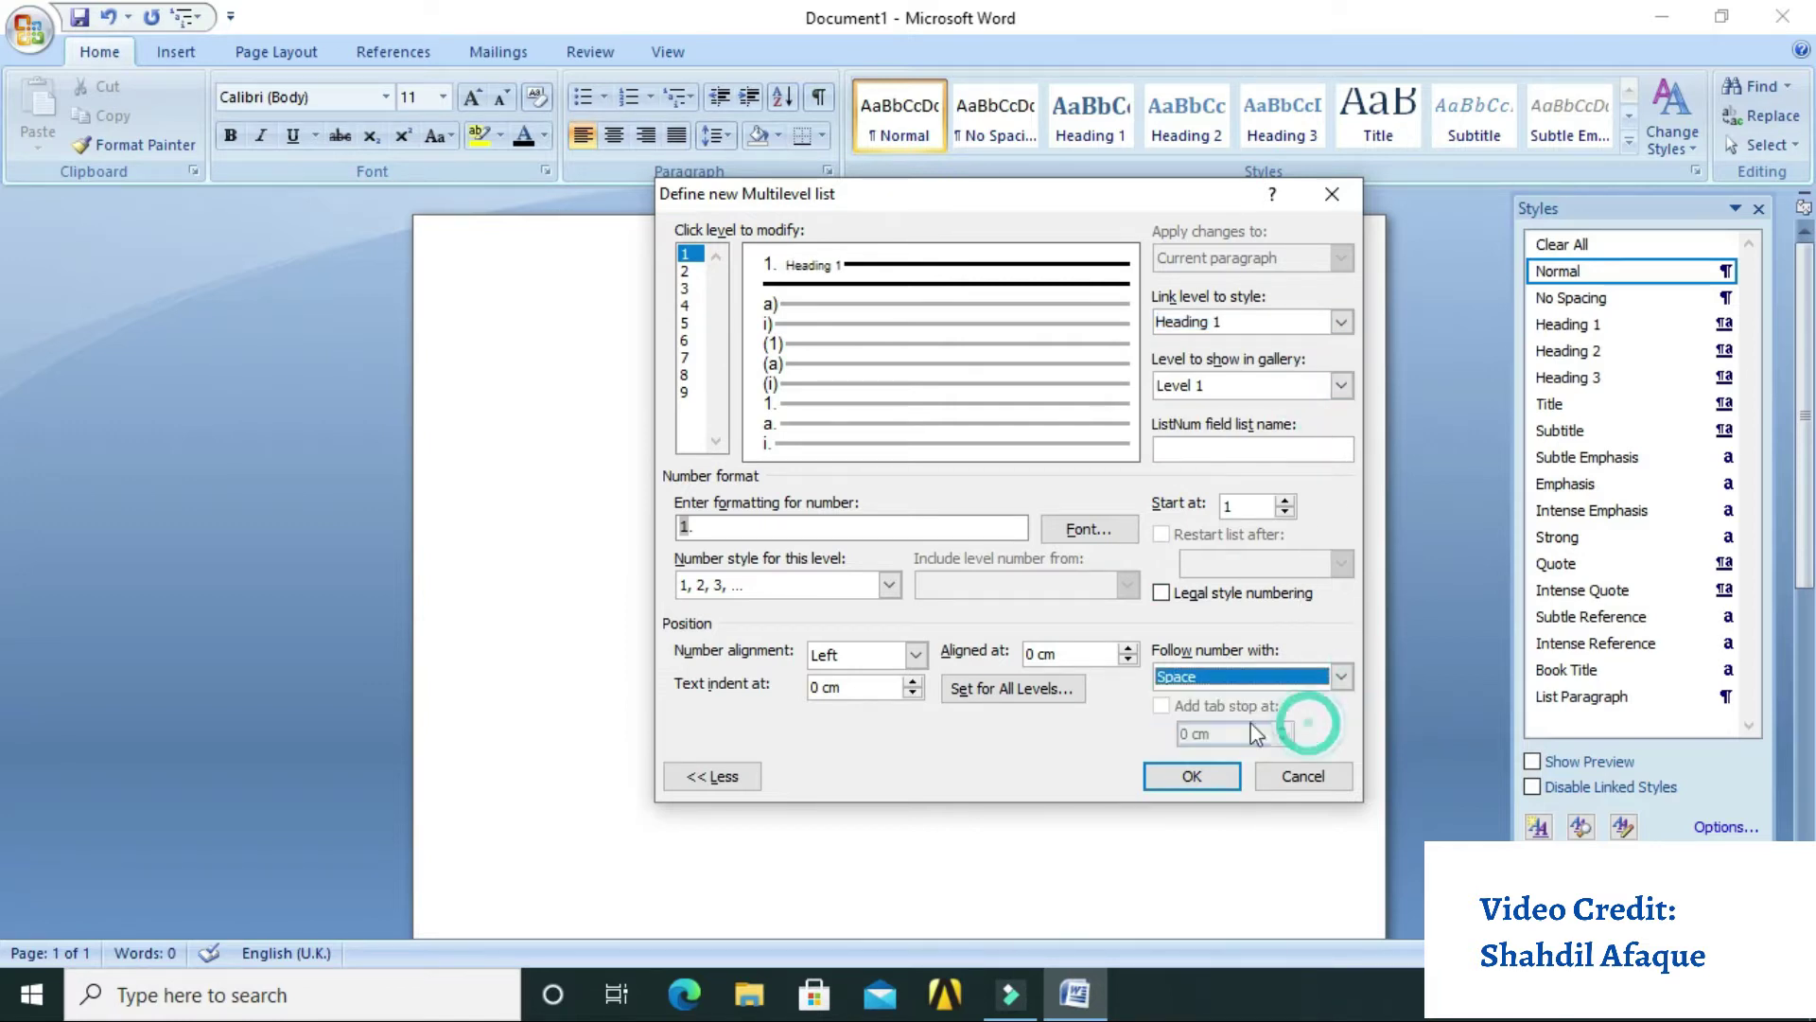
# Format the level 1 number as Times New Roman, Bold, 12 pt, black
pyautogui.click(1077, 535)
pyautogui.scroll(-5, 784, 362)
pyautogui.scroll(-12, 784, 363)
pyautogui.scroll(-15, 782, 362)
pyautogui.scroll(-6, 786, 347)
pyautogui.scroll(-20, 927, 344)
pyautogui.scroll(3, 864, 333)
pyautogui.scroll(5, 863, 332)
pyautogui.scroll(6, 861, 329)
pyautogui.scroll(6, 858, 327)
pyautogui.click(859, 324)
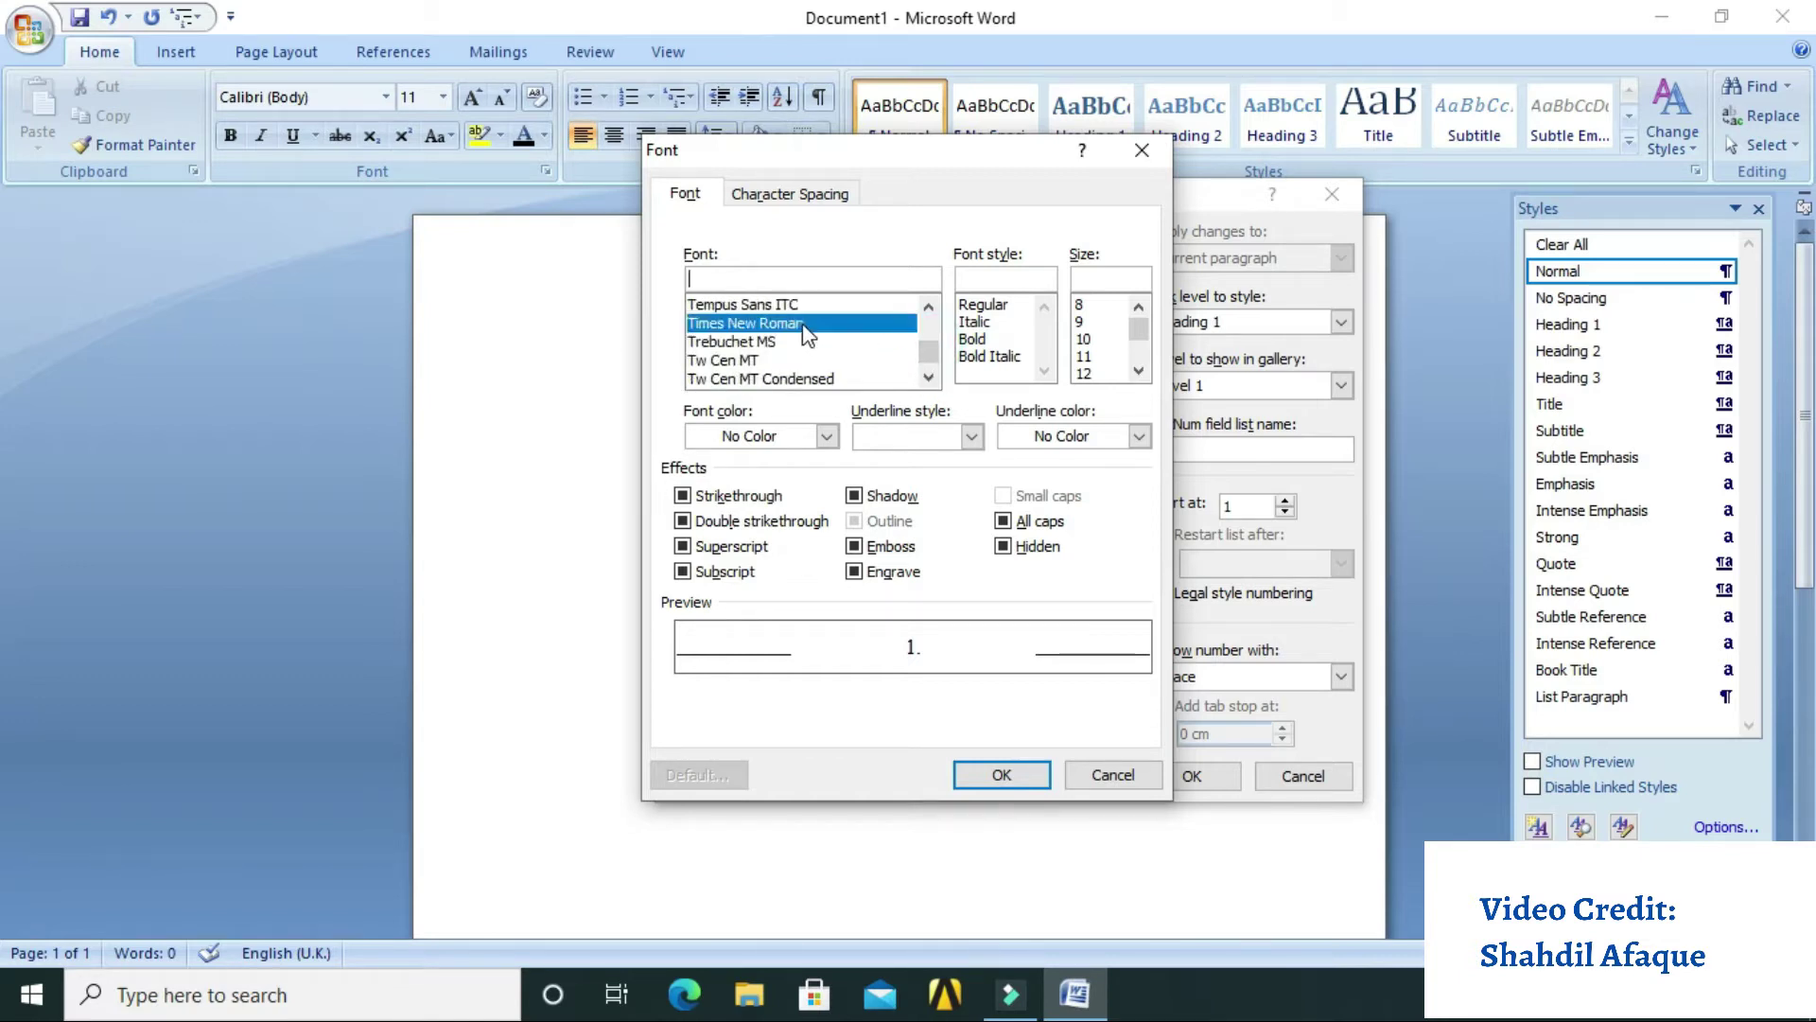
pyautogui.click(975, 339)
pyautogui.click(1087, 373)
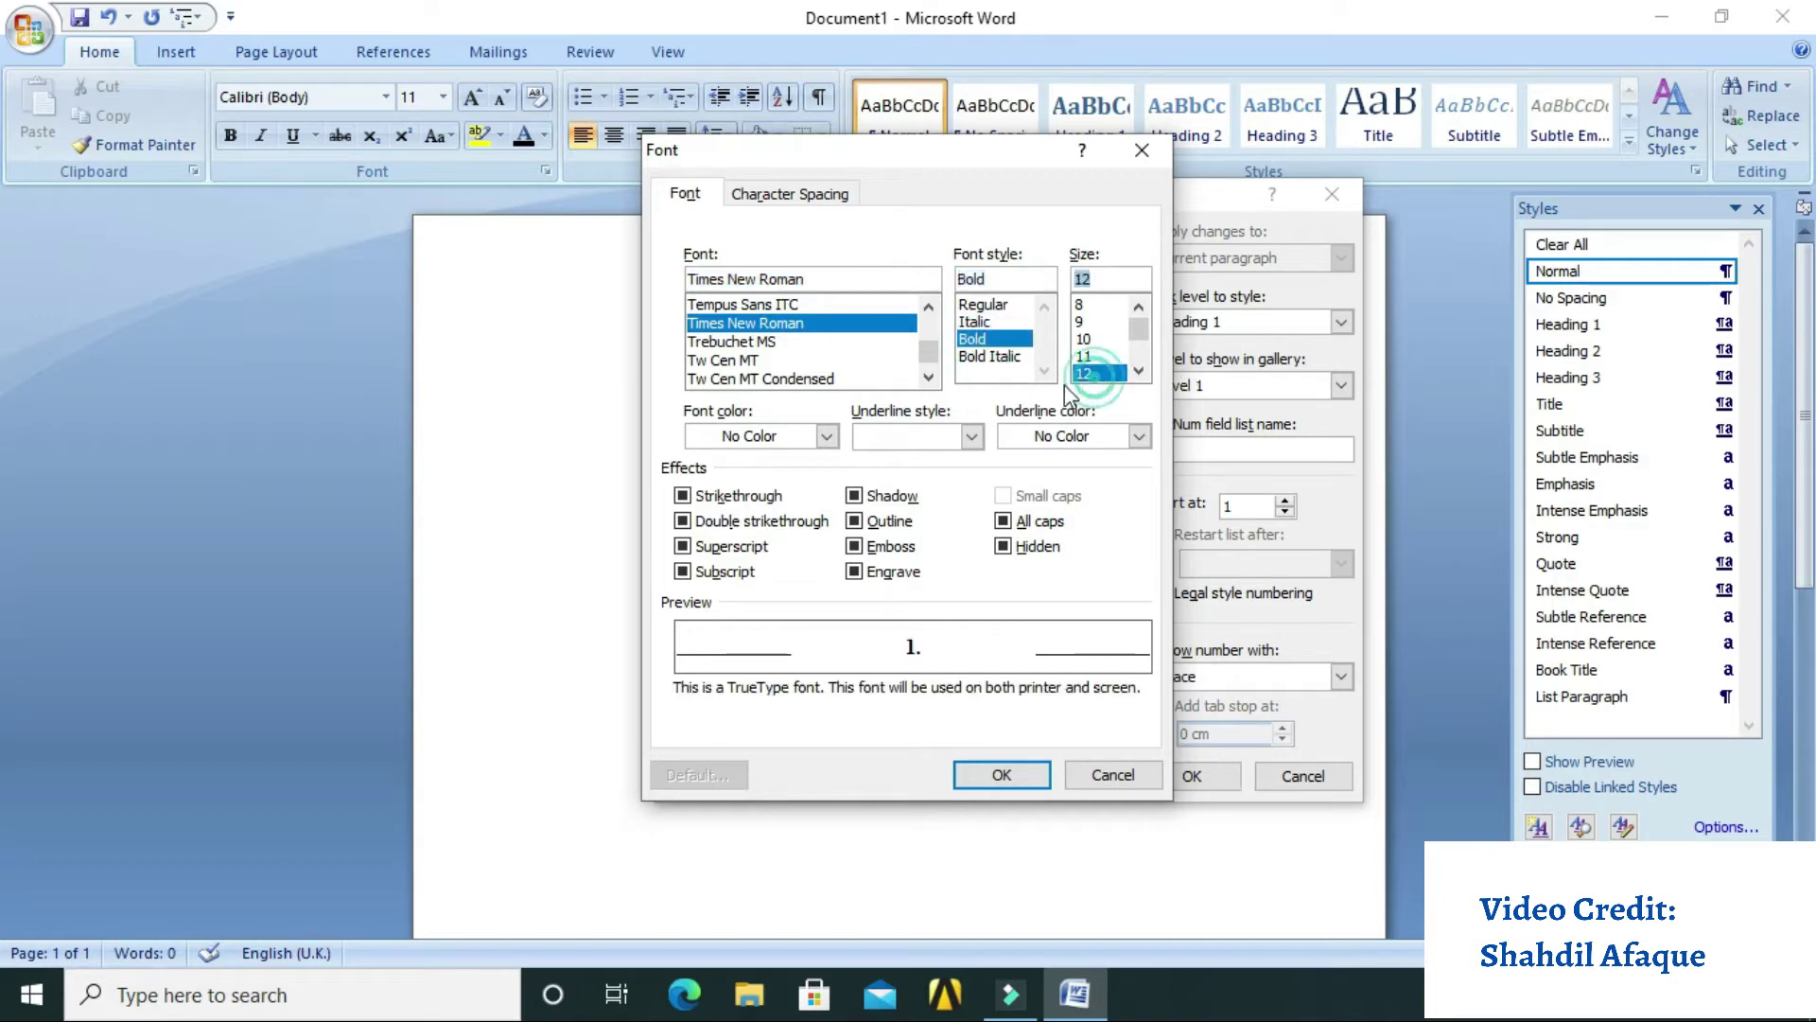
pyautogui.click(827, 437)
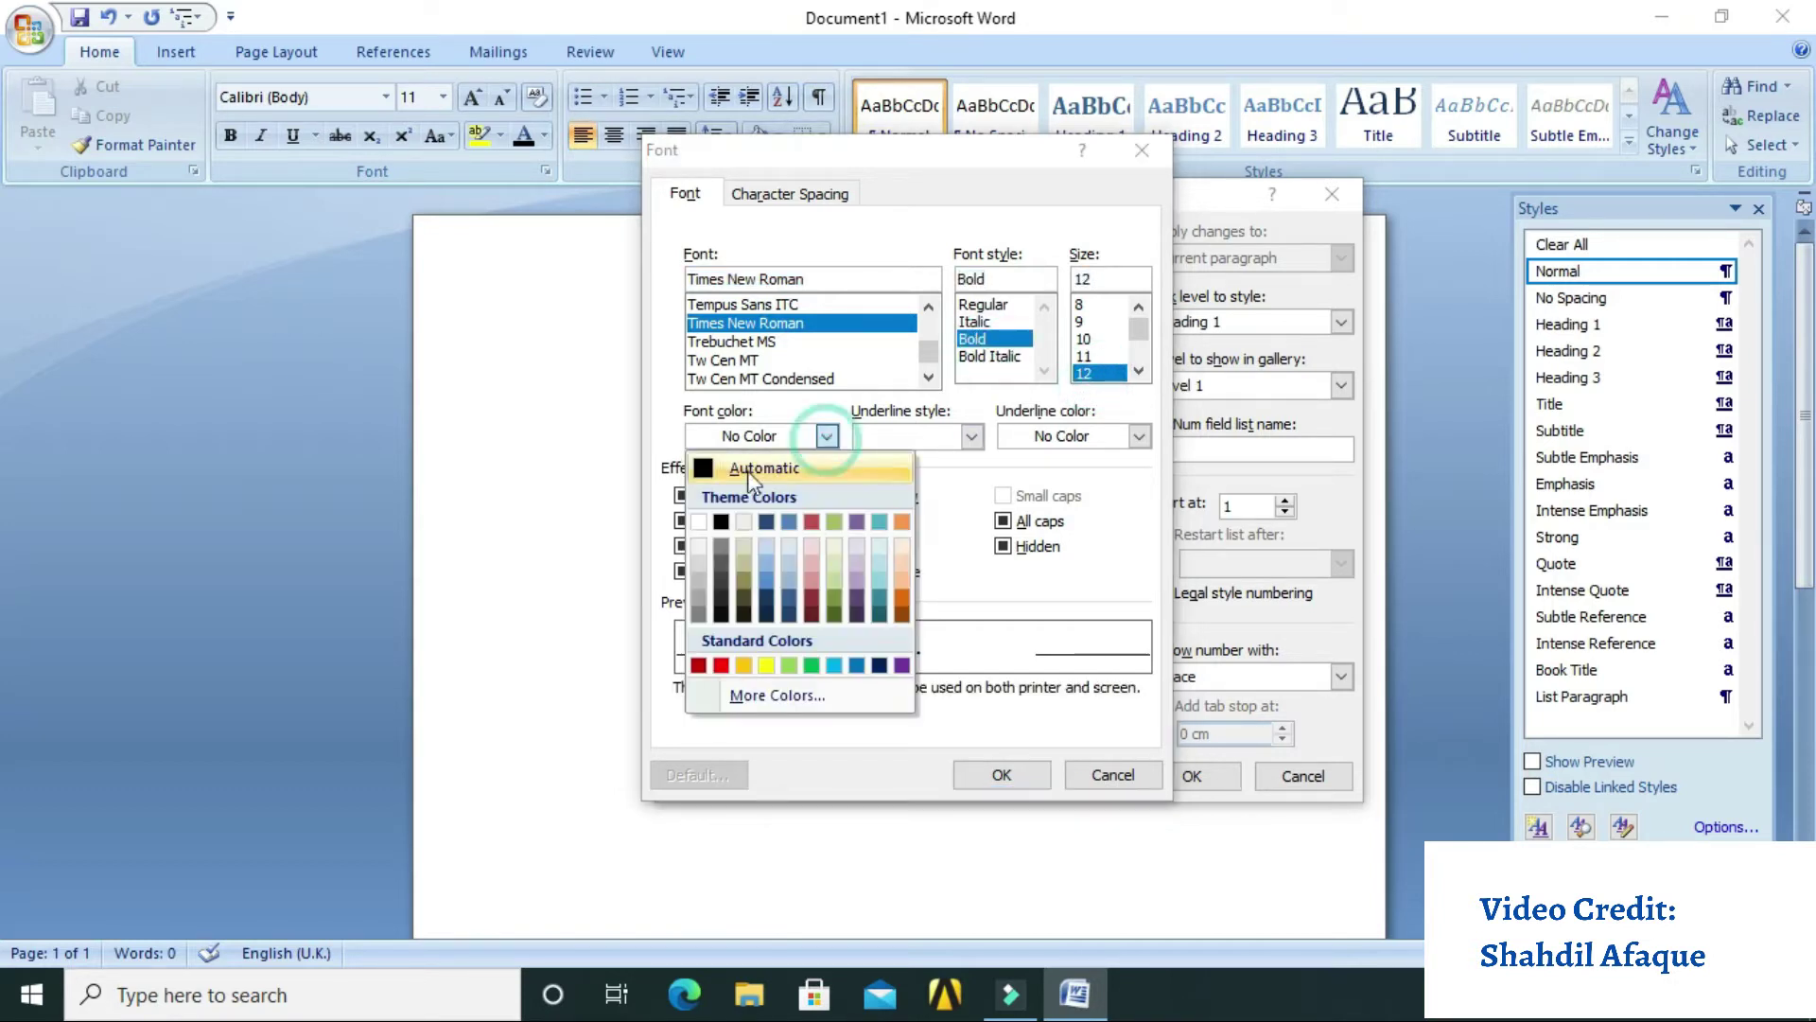
pyautogui.click(720, 522)
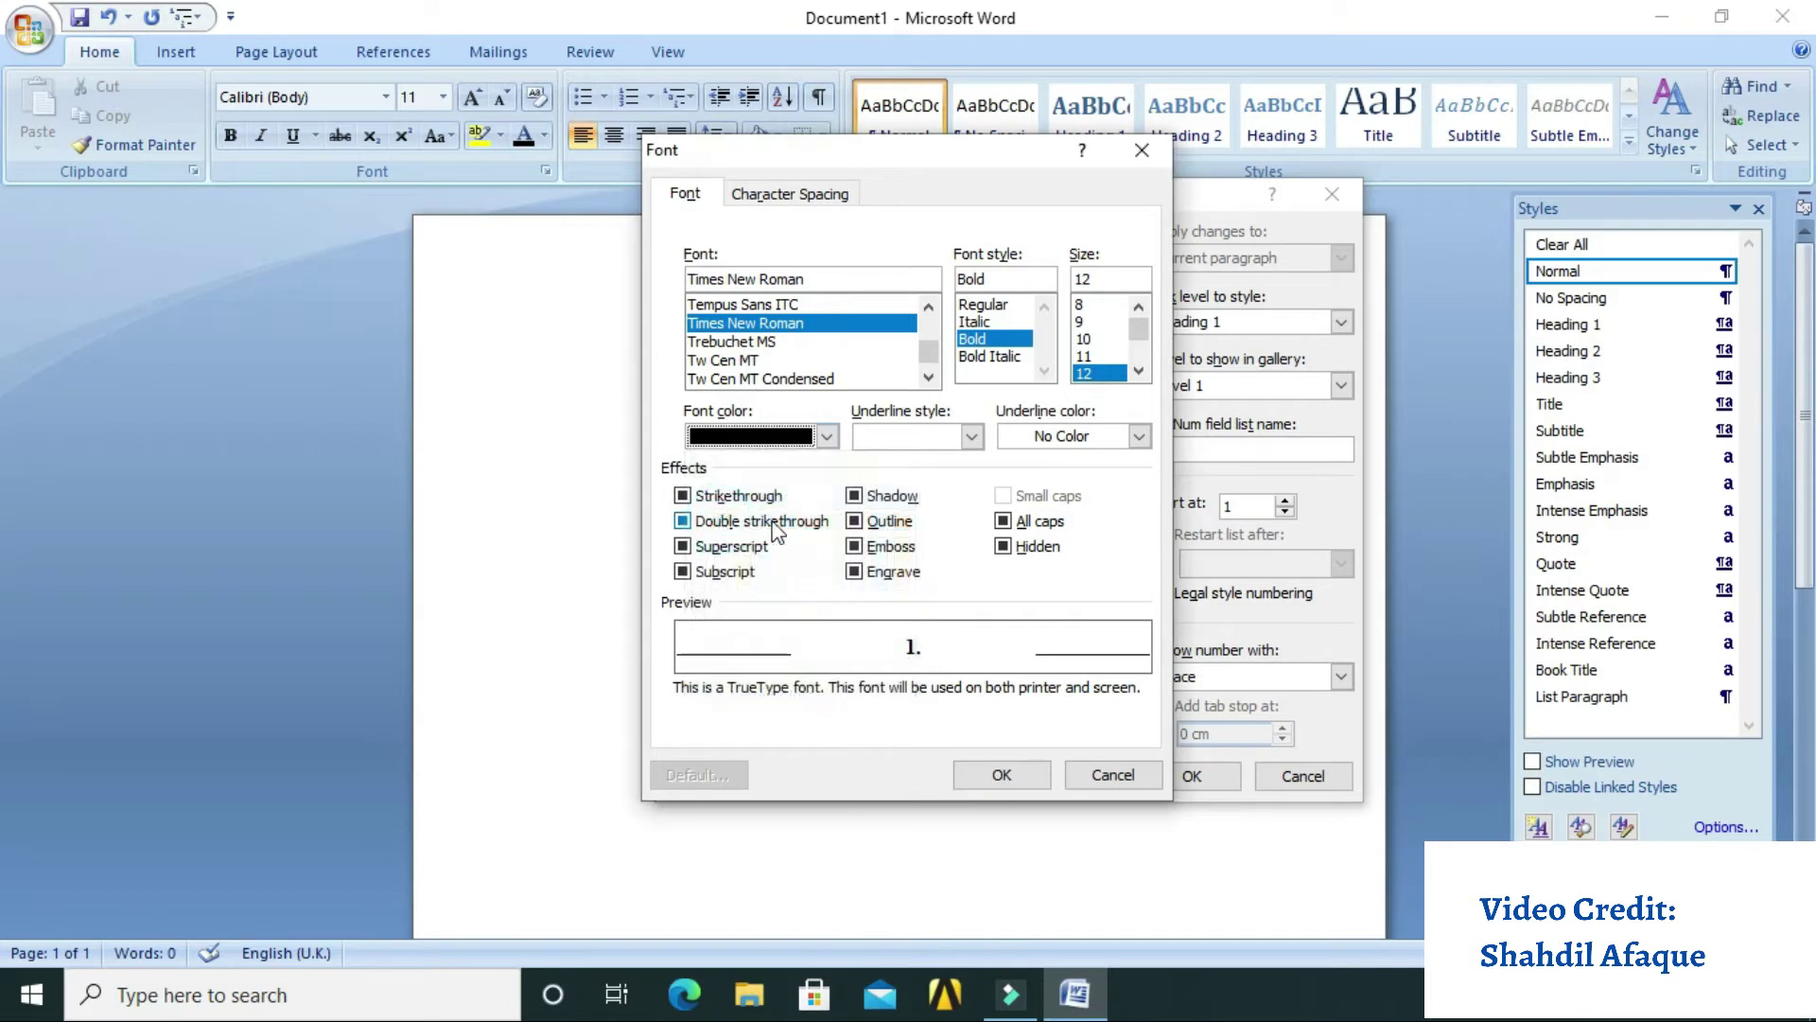
pyautogui.click(1003, 778)
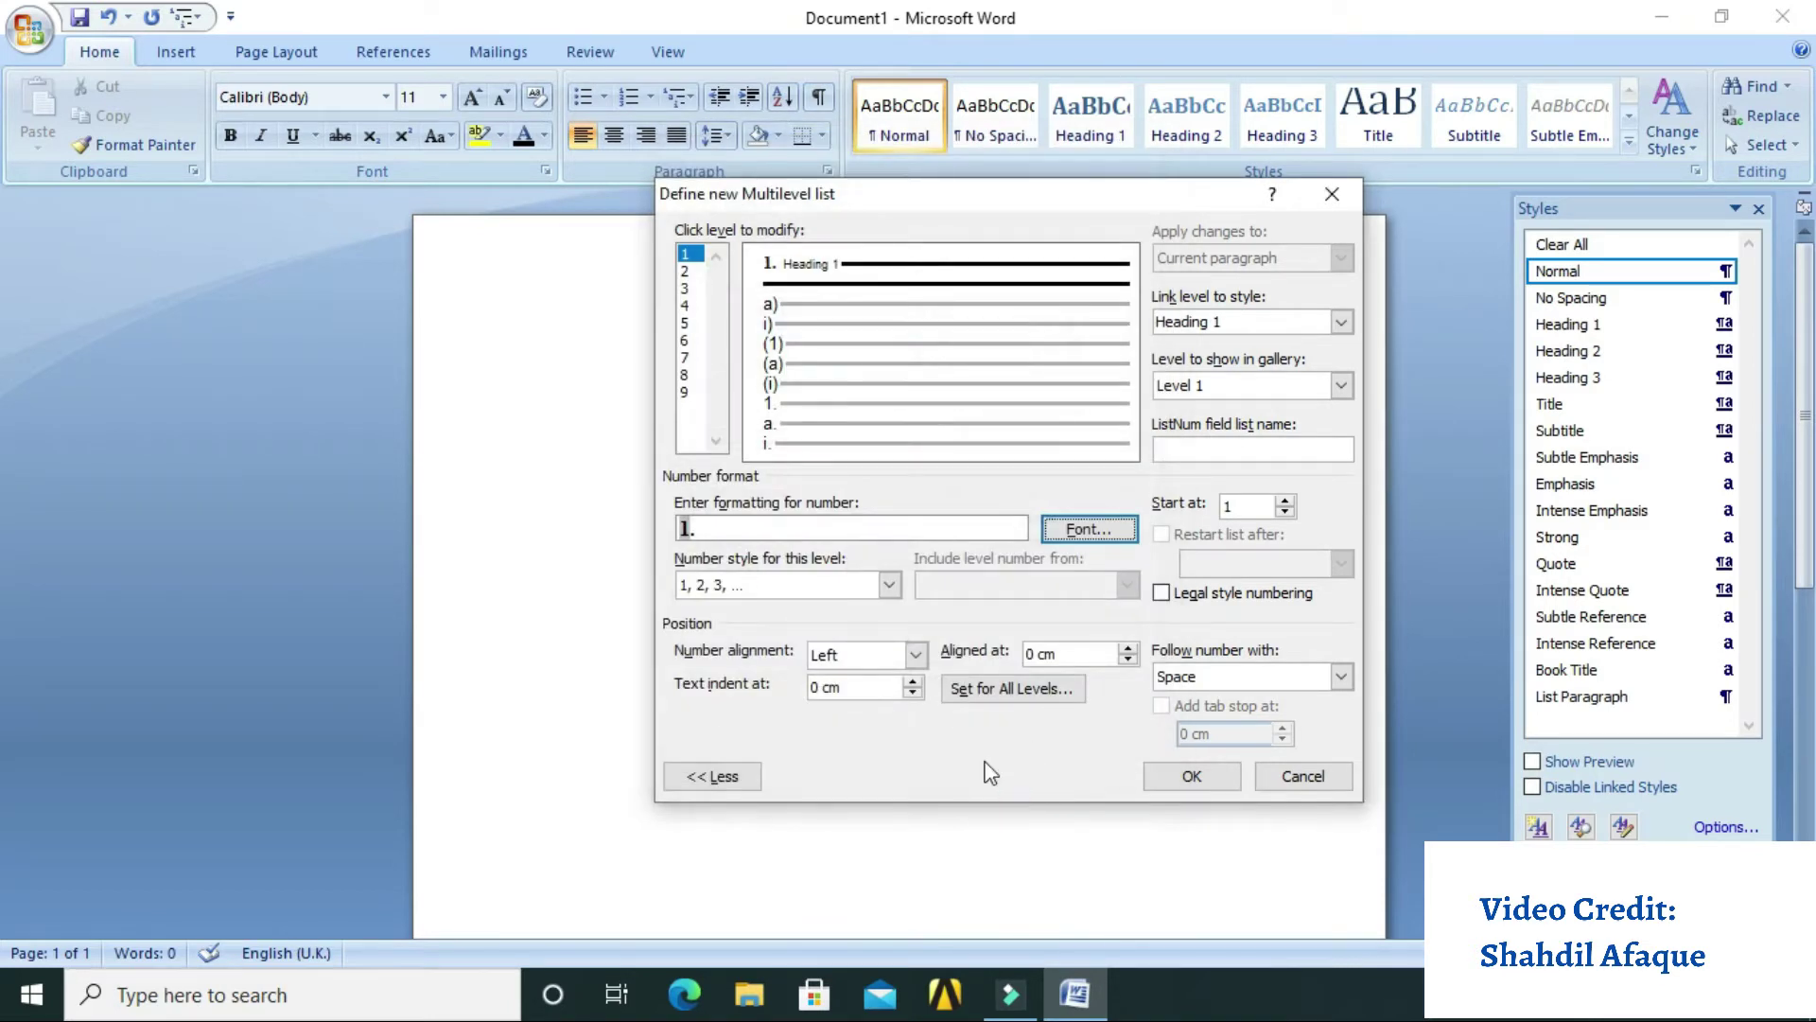
# Set list level 2 to number as 1.1 by including the level 1 number
pyautogui.click(688, 272)
pyautogui.click(736, 530)
pyautogui.press('BackSpace')
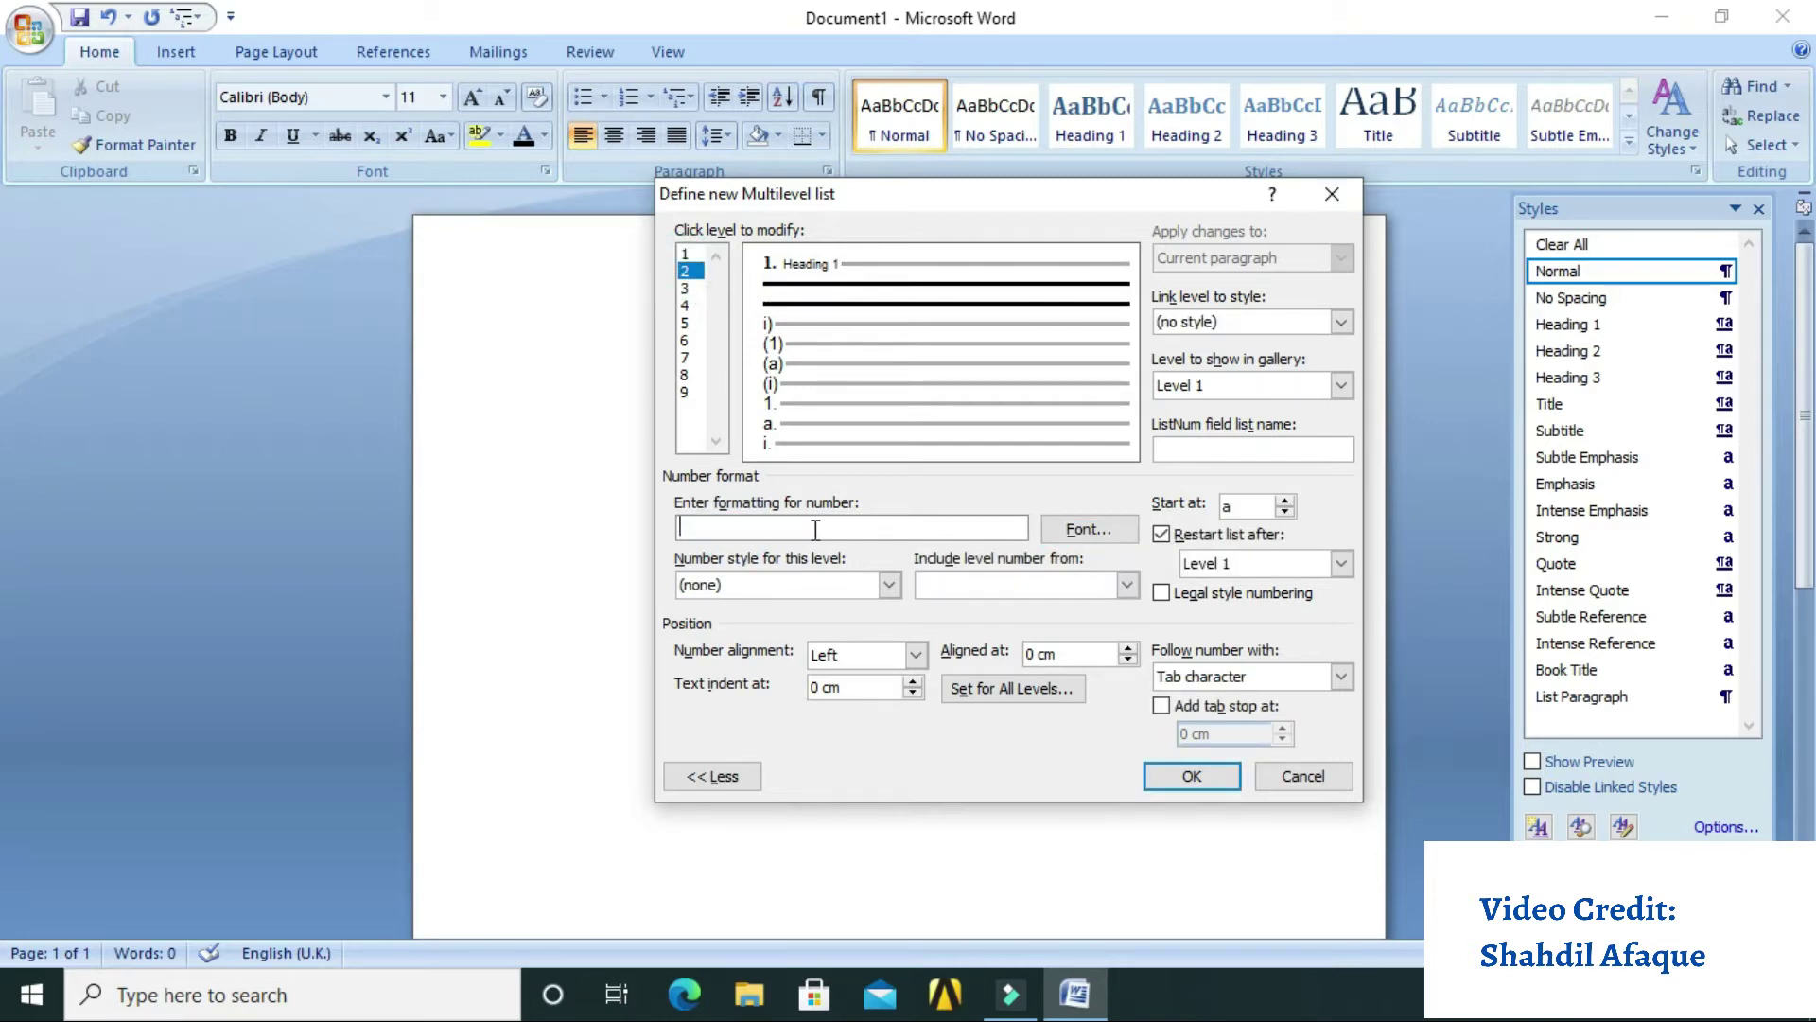
pyautogui.click(1127, 587)
pyautogui.click(956, 609)
pyautogui.click(889, 587)
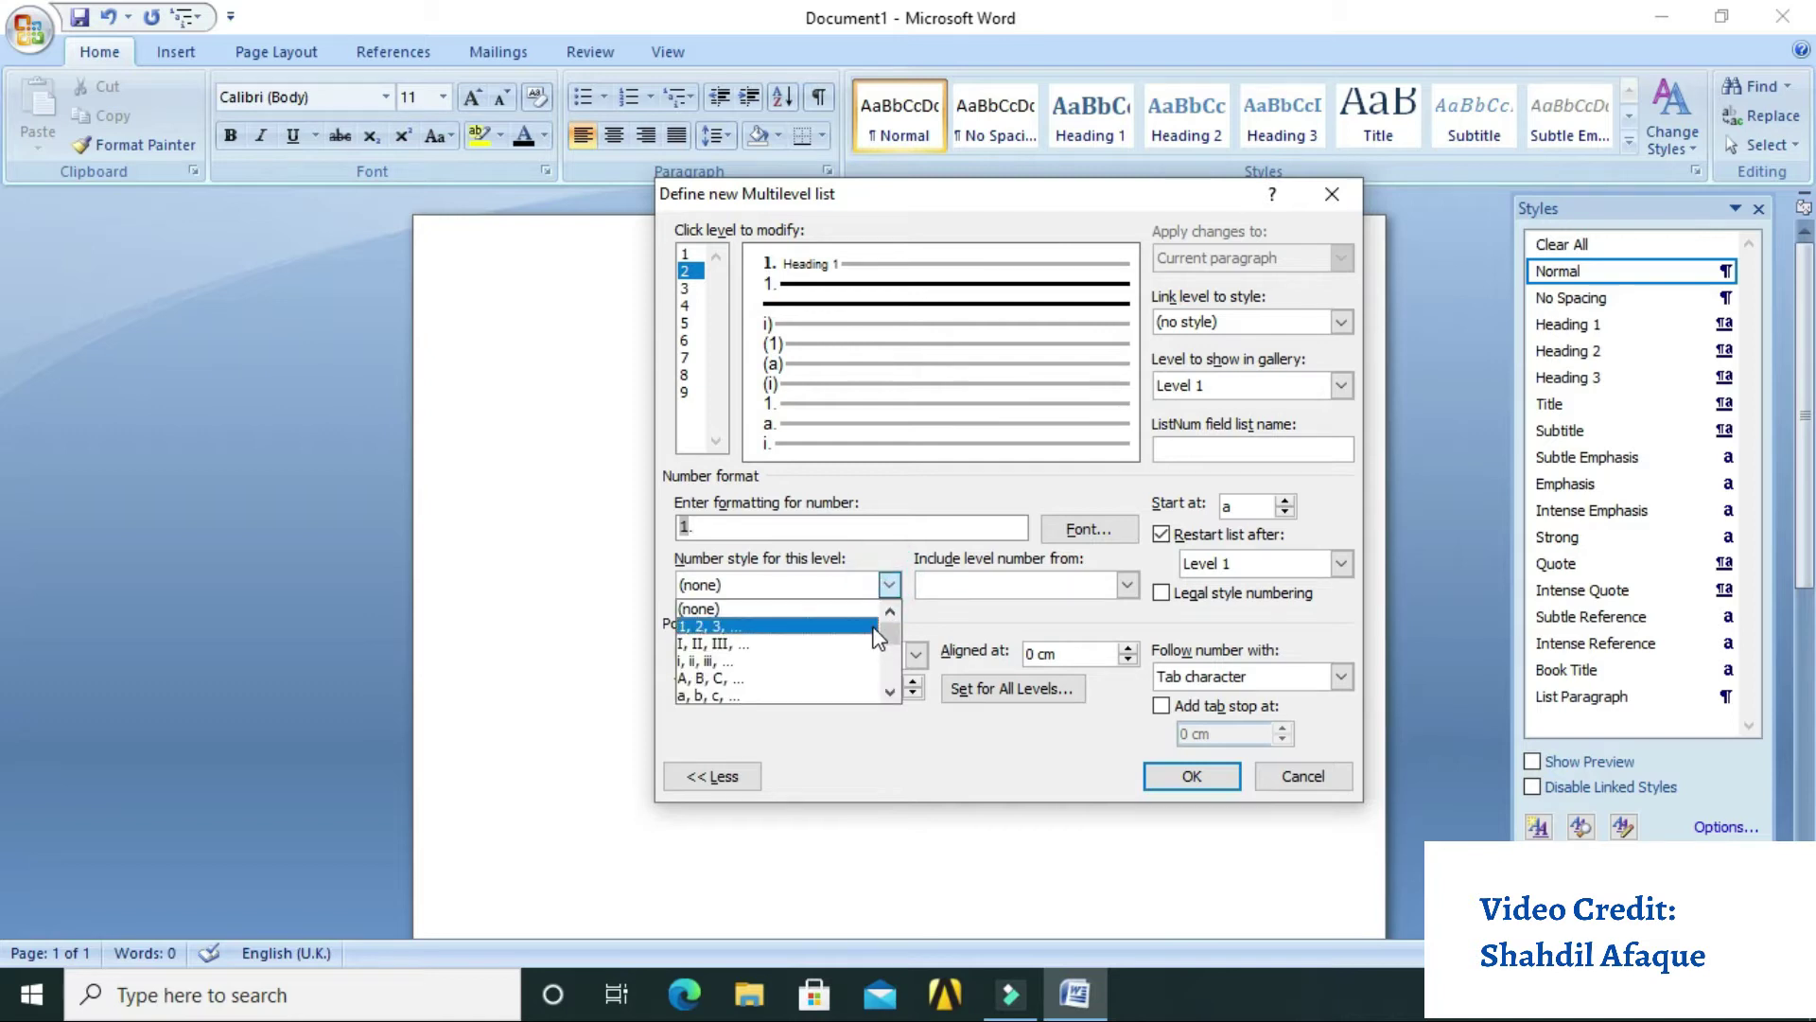
pyautogui.click(874, 628)
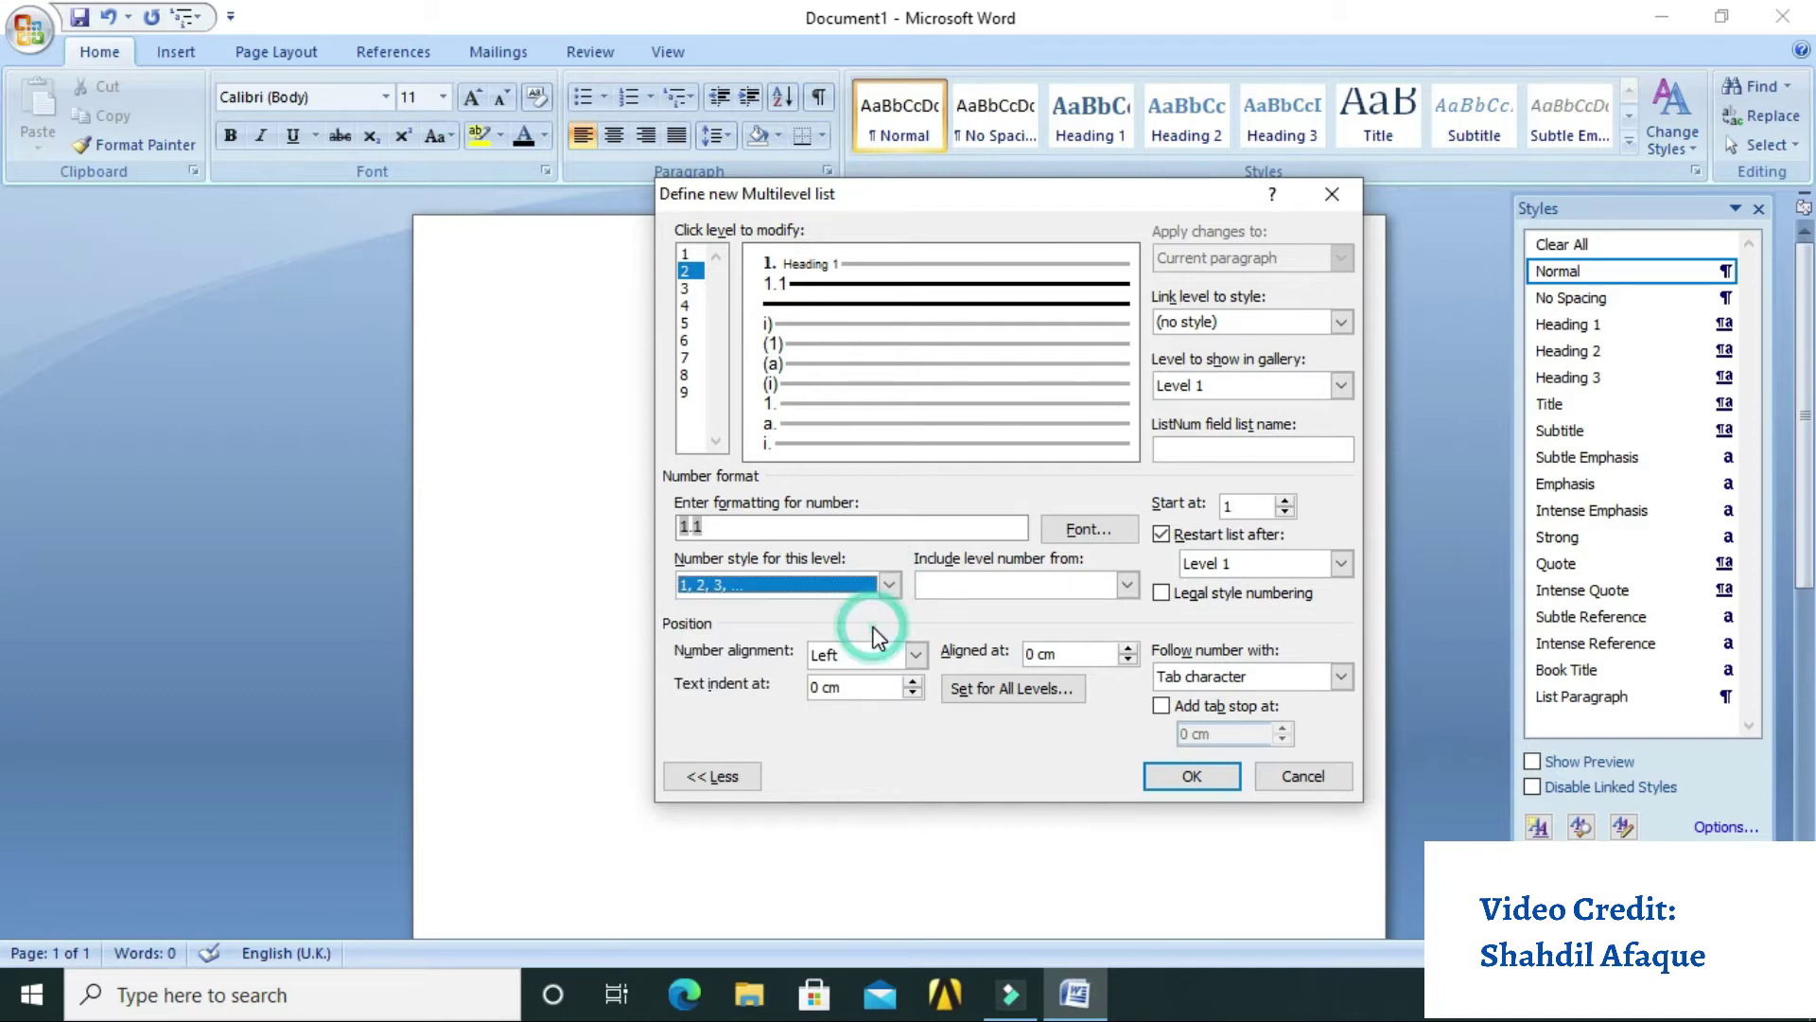
# Link level 2 to Heading 2 and follow its number with a space
pyautogui.click(1341, 323)
pyautogui.click(1305, 417)
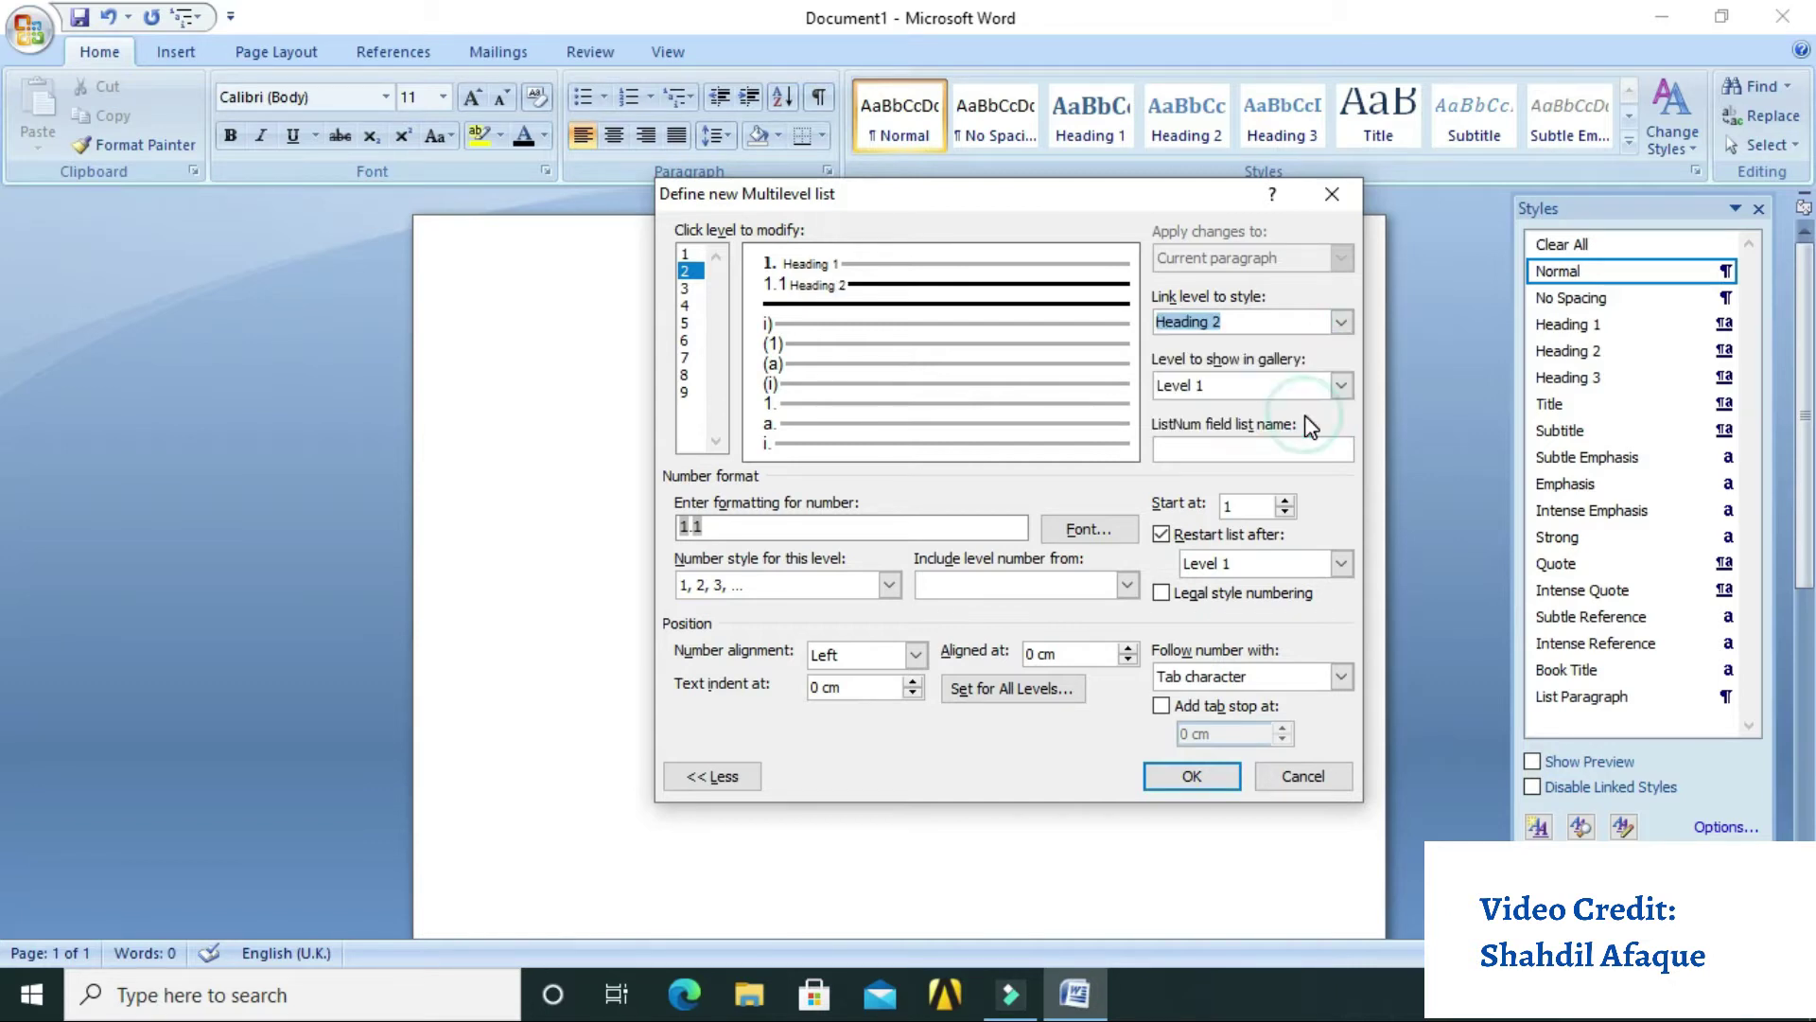
pyautogui.click(1341, 677)
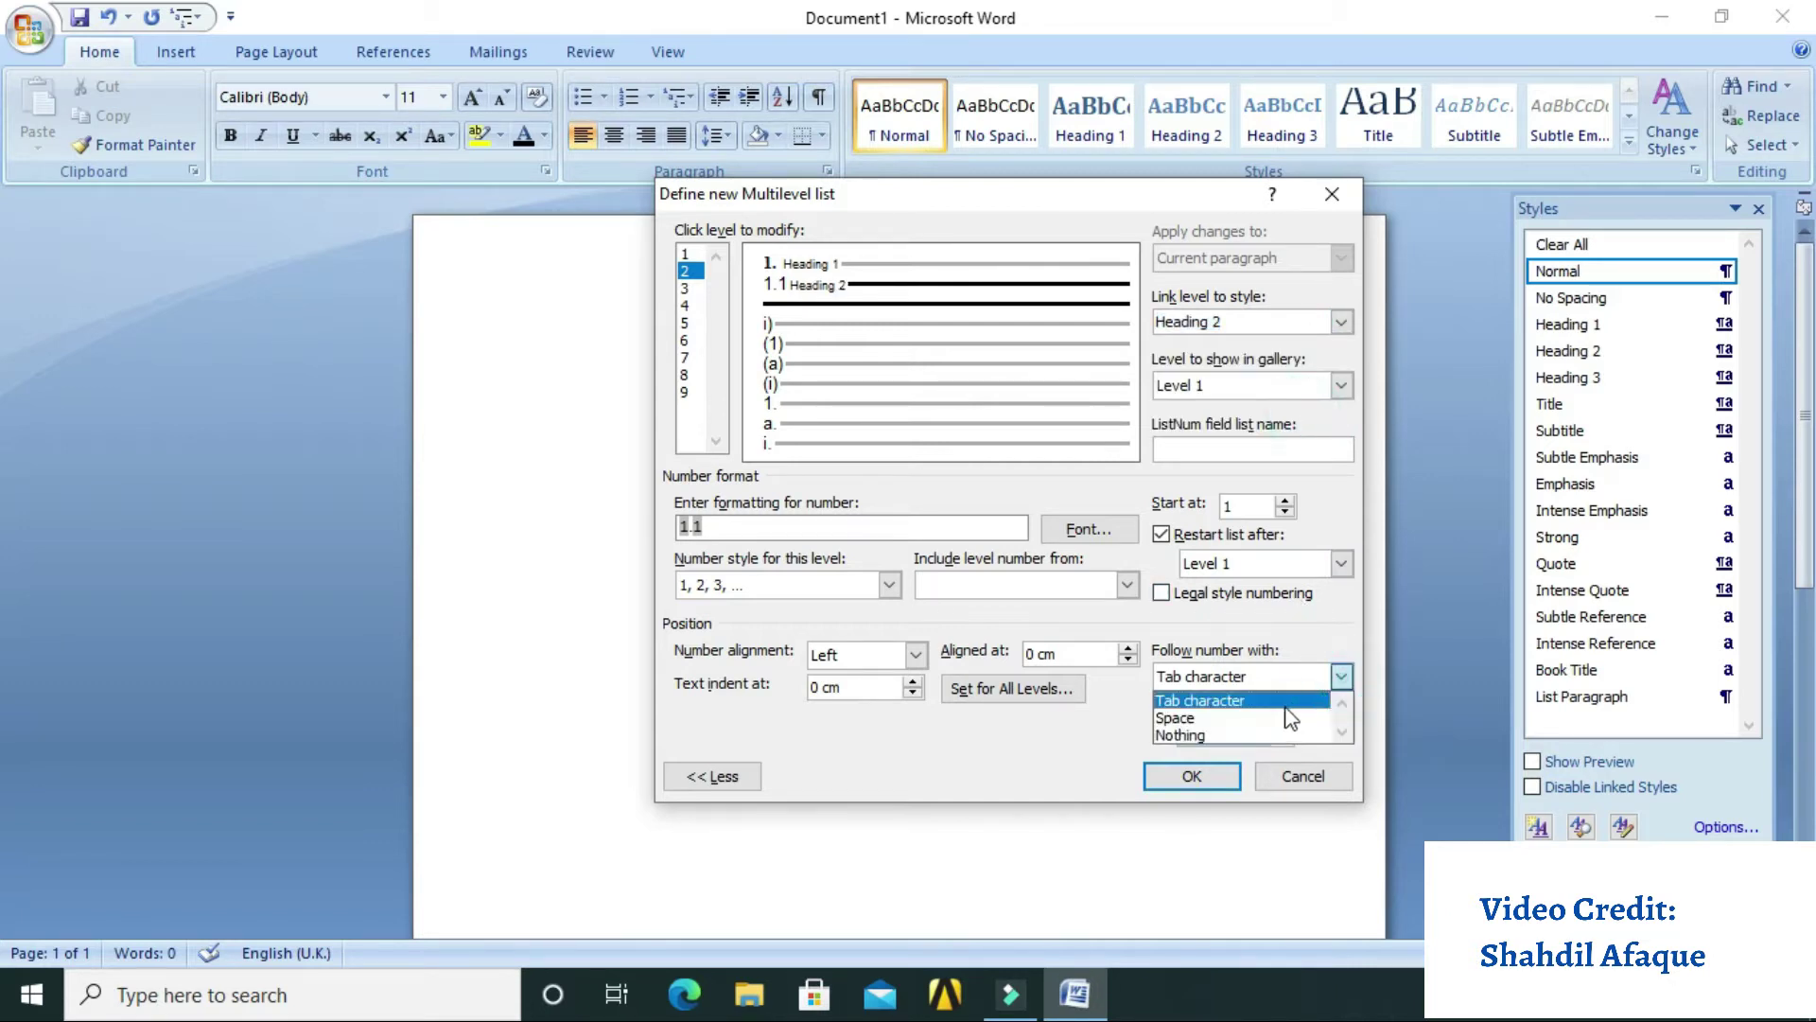
pyautogui.click(1289, 718)
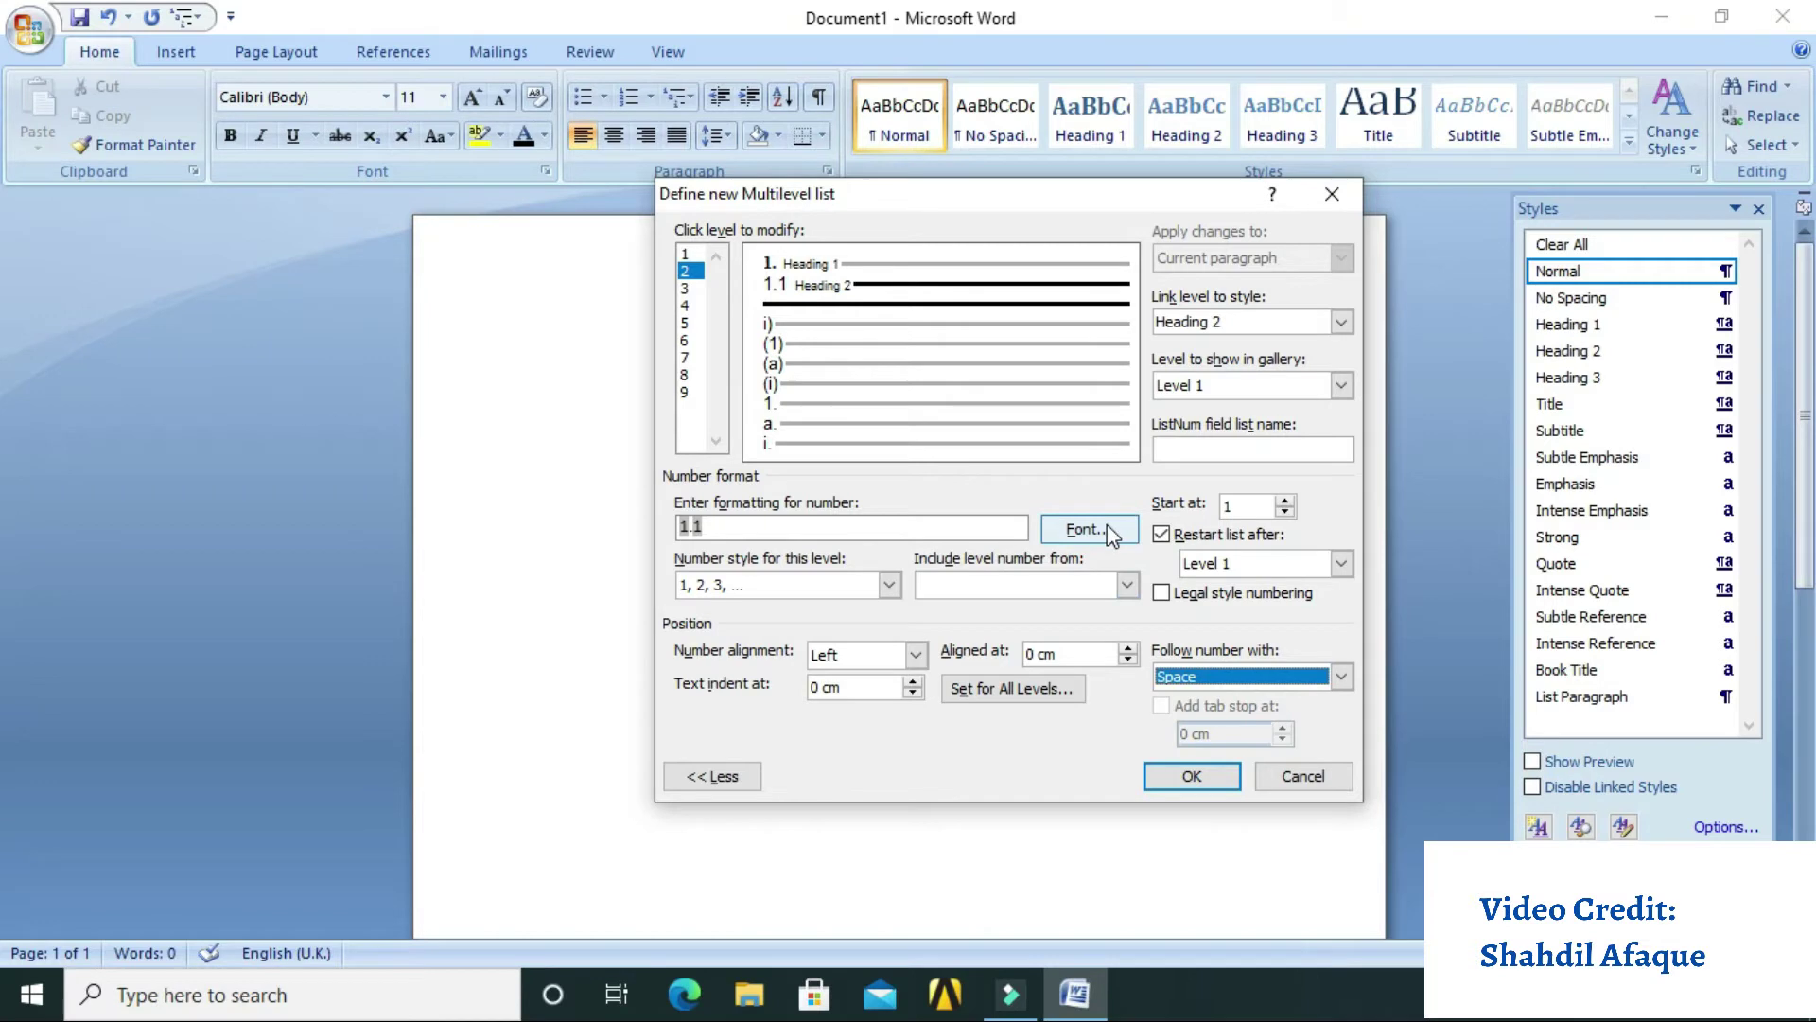
# Format the level 2 number as Times New Roman, Bold, 12 pt, black
pyautogui.click(1107, 526)
pyautogui.scroll(-5, 774, 331)
pyautogui.scroll(-5, 773, 331)
pyautogui.scroll(-10, 773, 331)
pyautogui.scroll(-10, 771, 327)
pyautogui.scroll(-10, 771, 326)
pyautogui.scroll(-10, 771, 327)
pyautogui.scroll(-5, 771, 326)
pyautogui.scroll(4, 769, 322)
pyautogui.scroll(2, 768, 322)
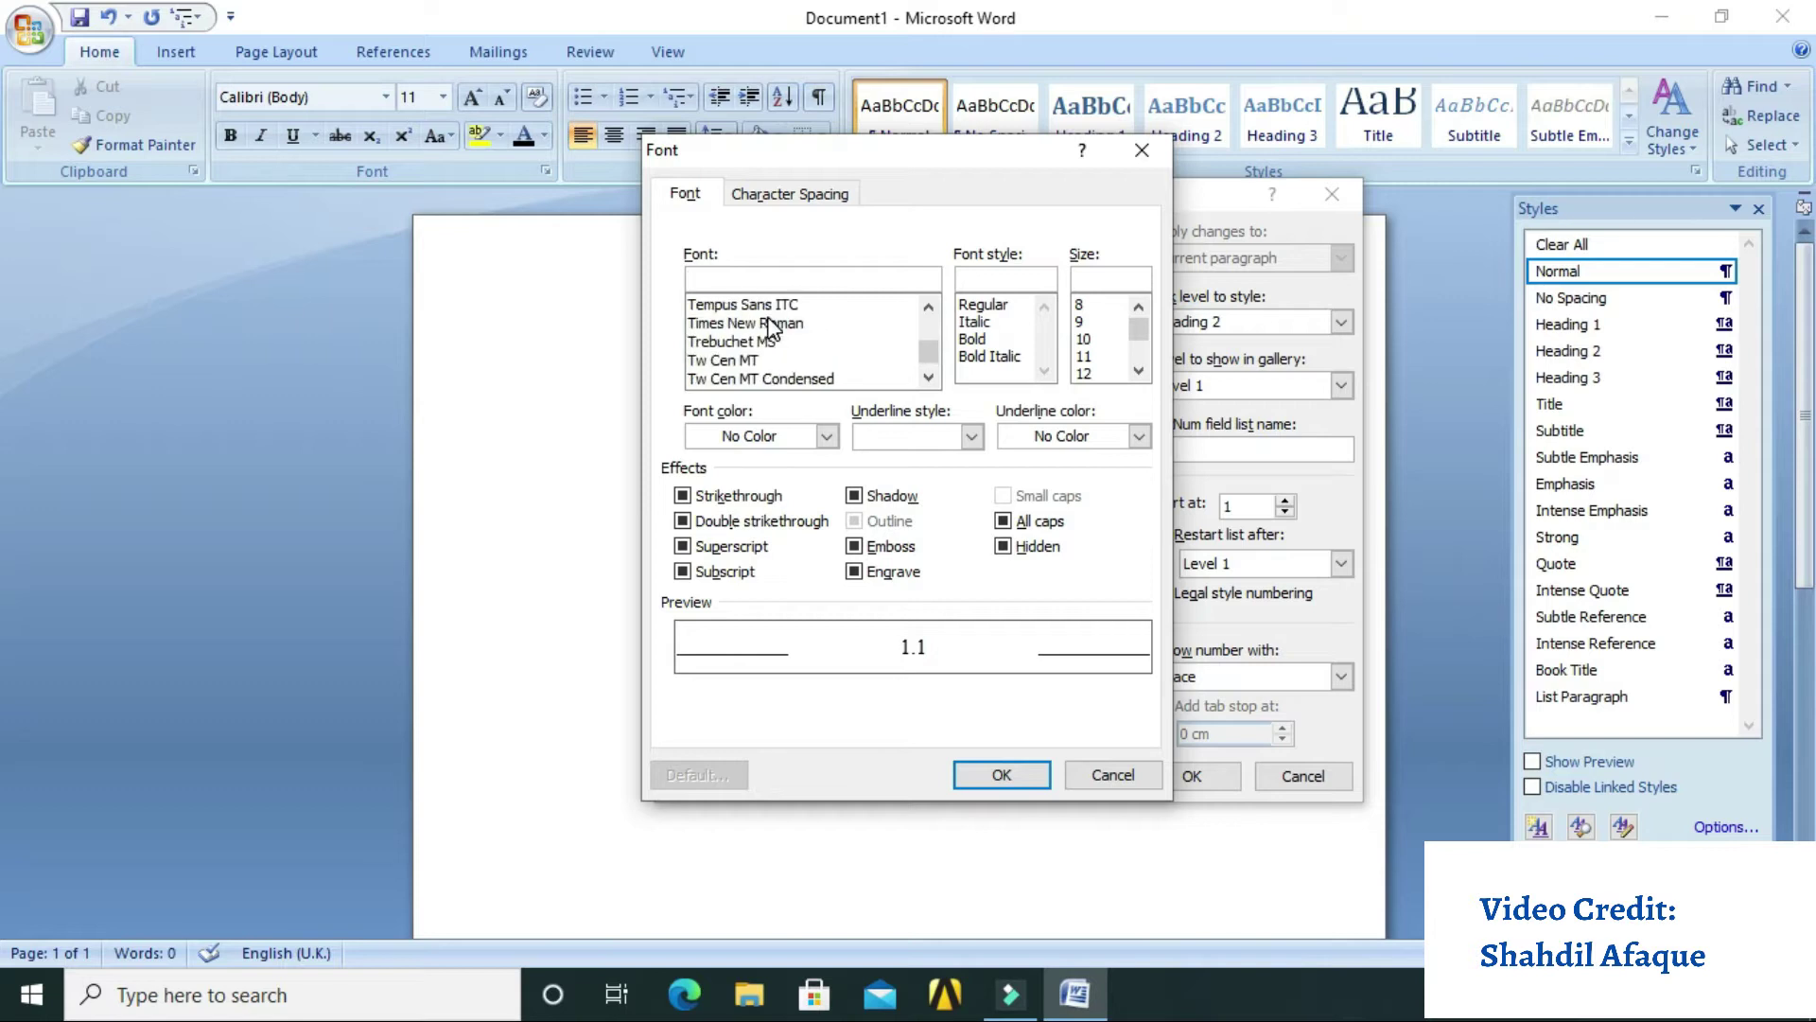
pyautogui.click(757, 322)
pyautogui.click(983, 339)
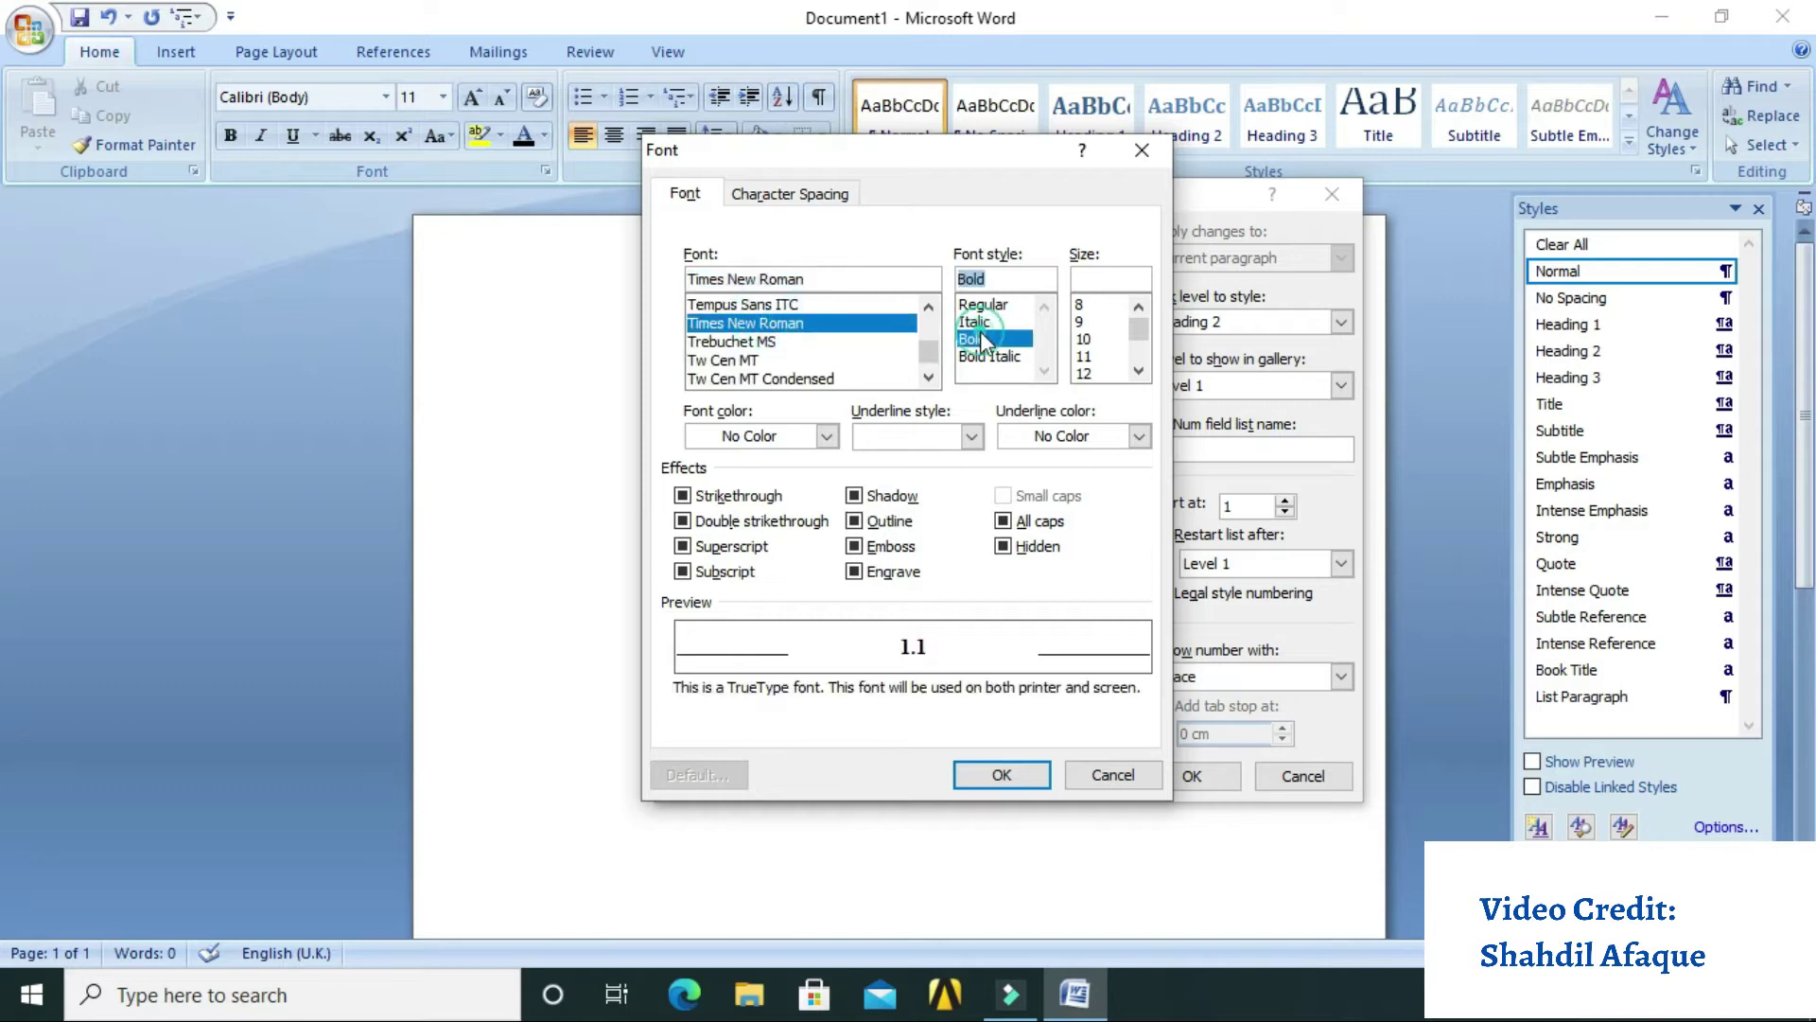
pyautogui.click(1088, 373)
pyautogui.click(831, 435)
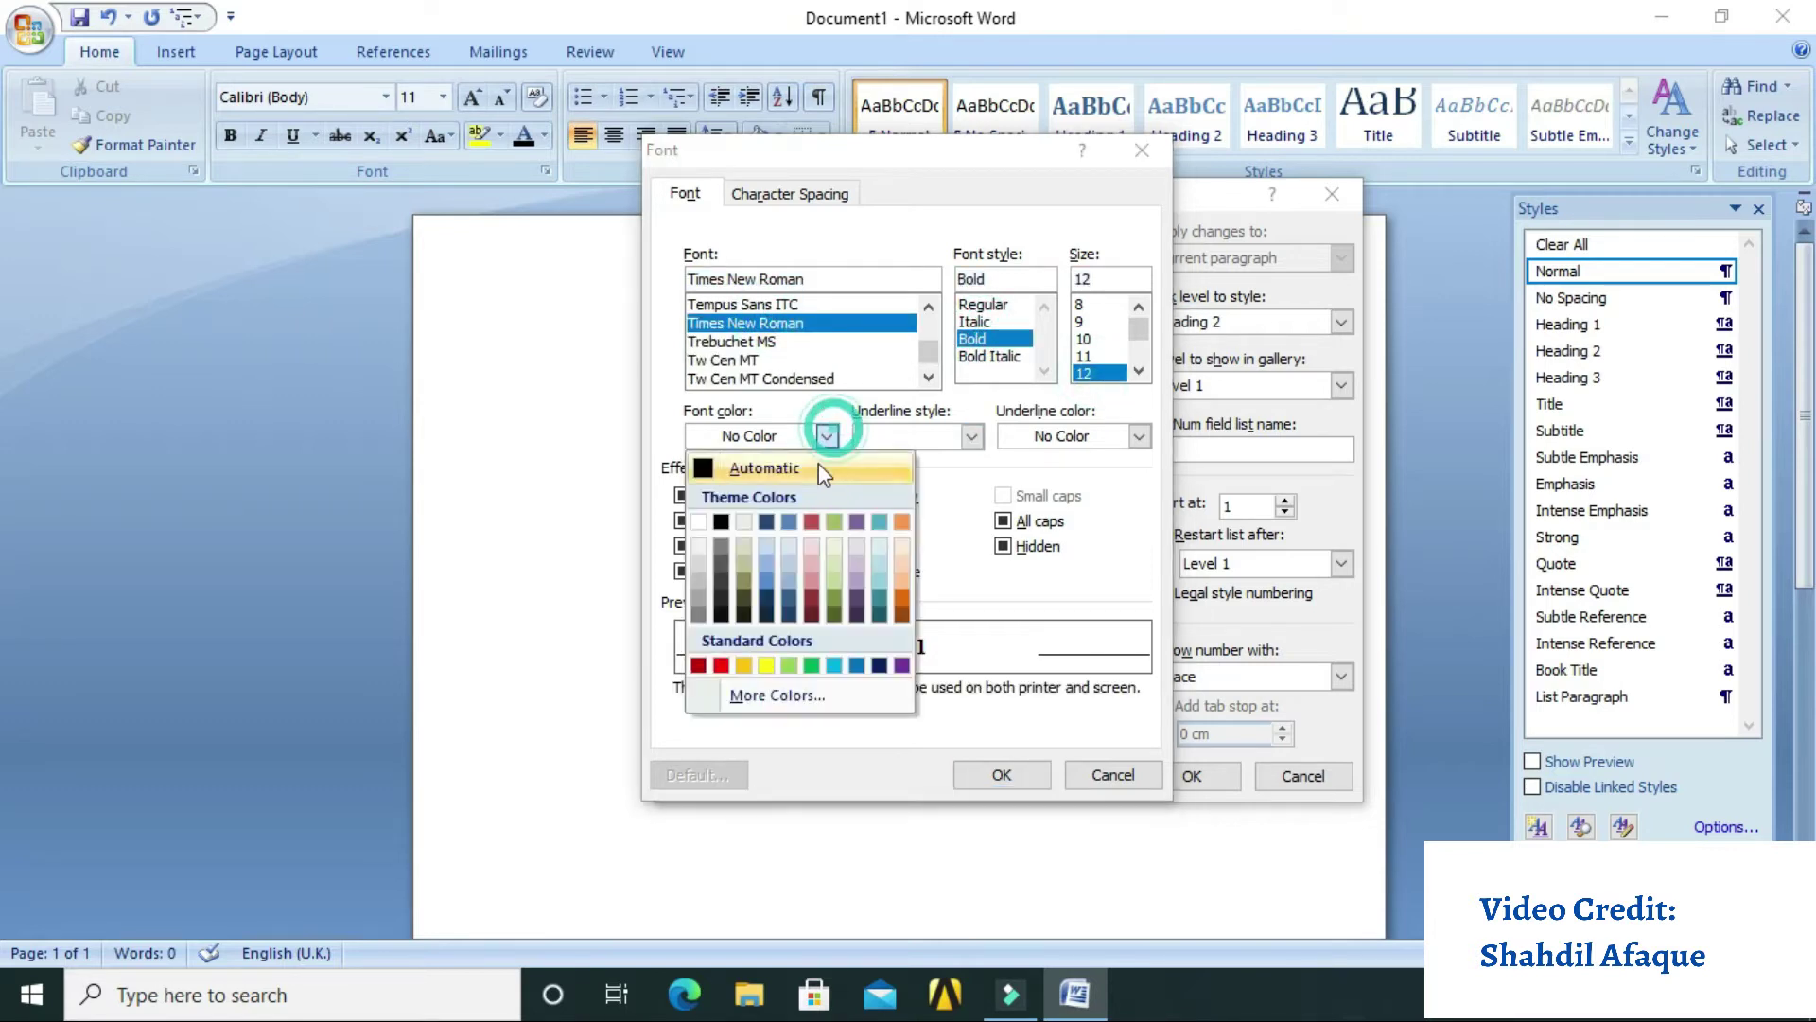
pyautogui.click(721, 522)
pyautogui.click(1001, 775)
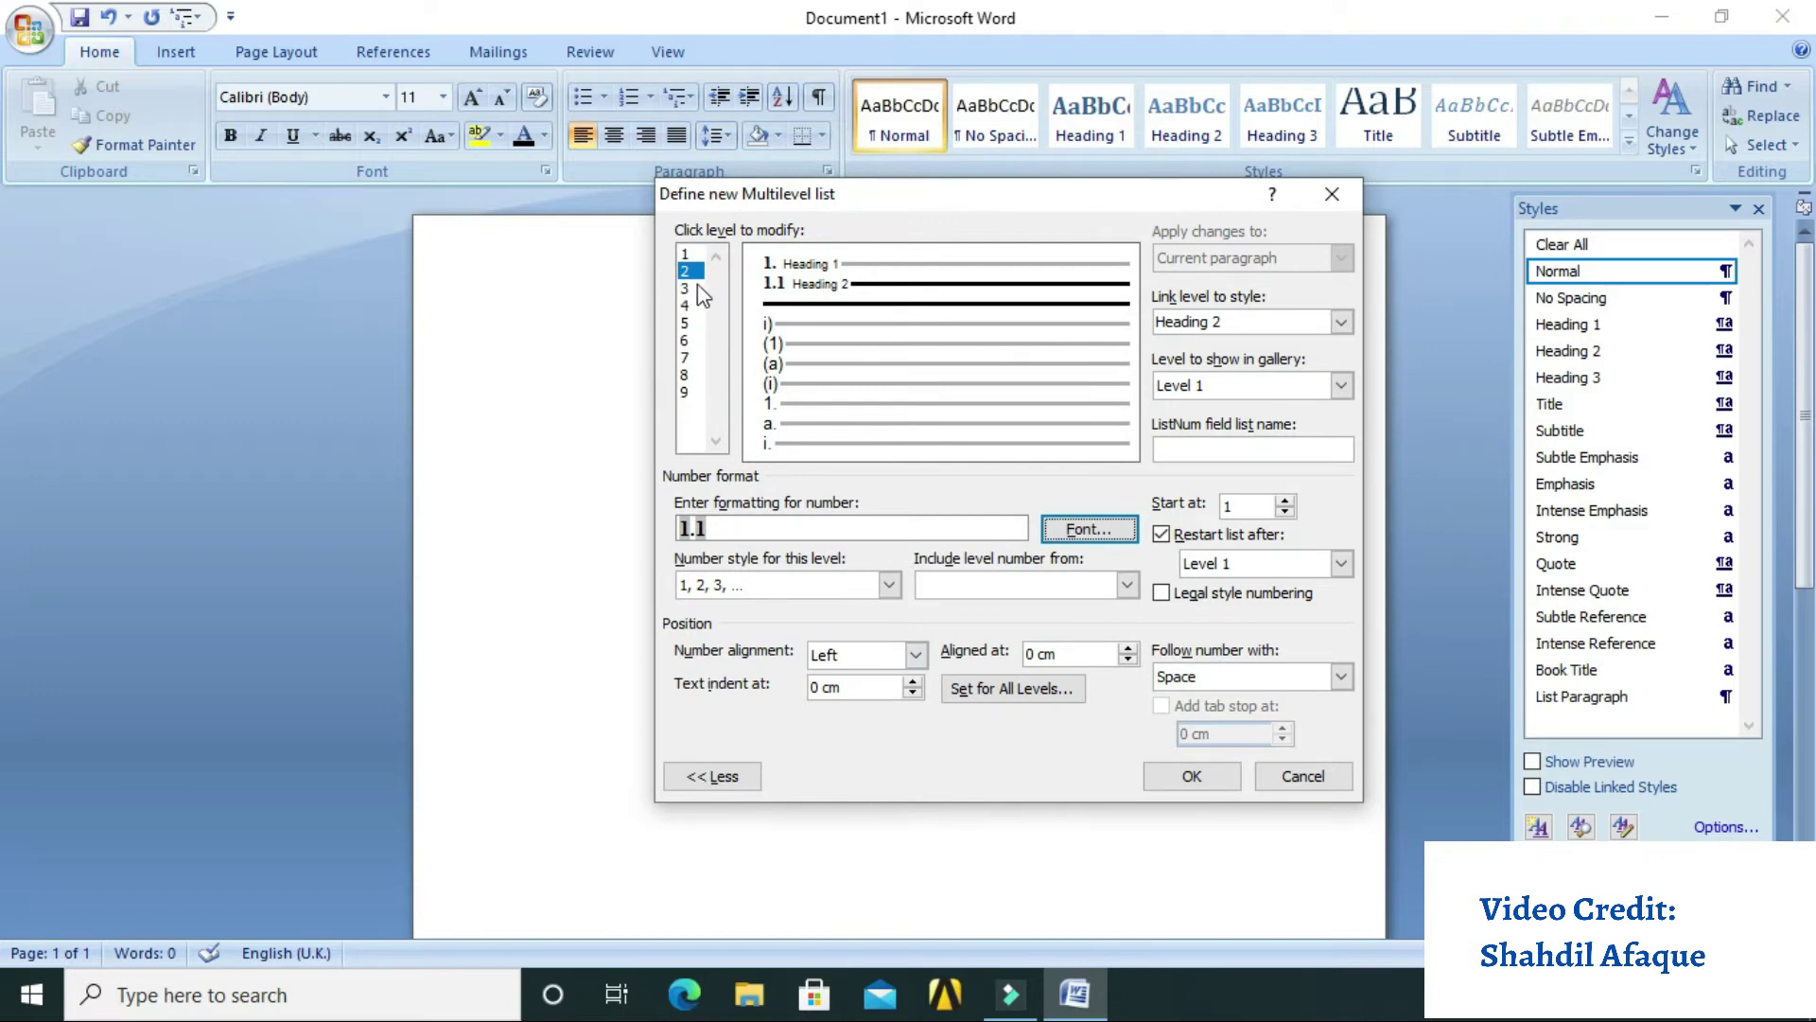
# Build level 3's number format from the level 1 and level 2 numbers
pyautogui.click(686, 289)
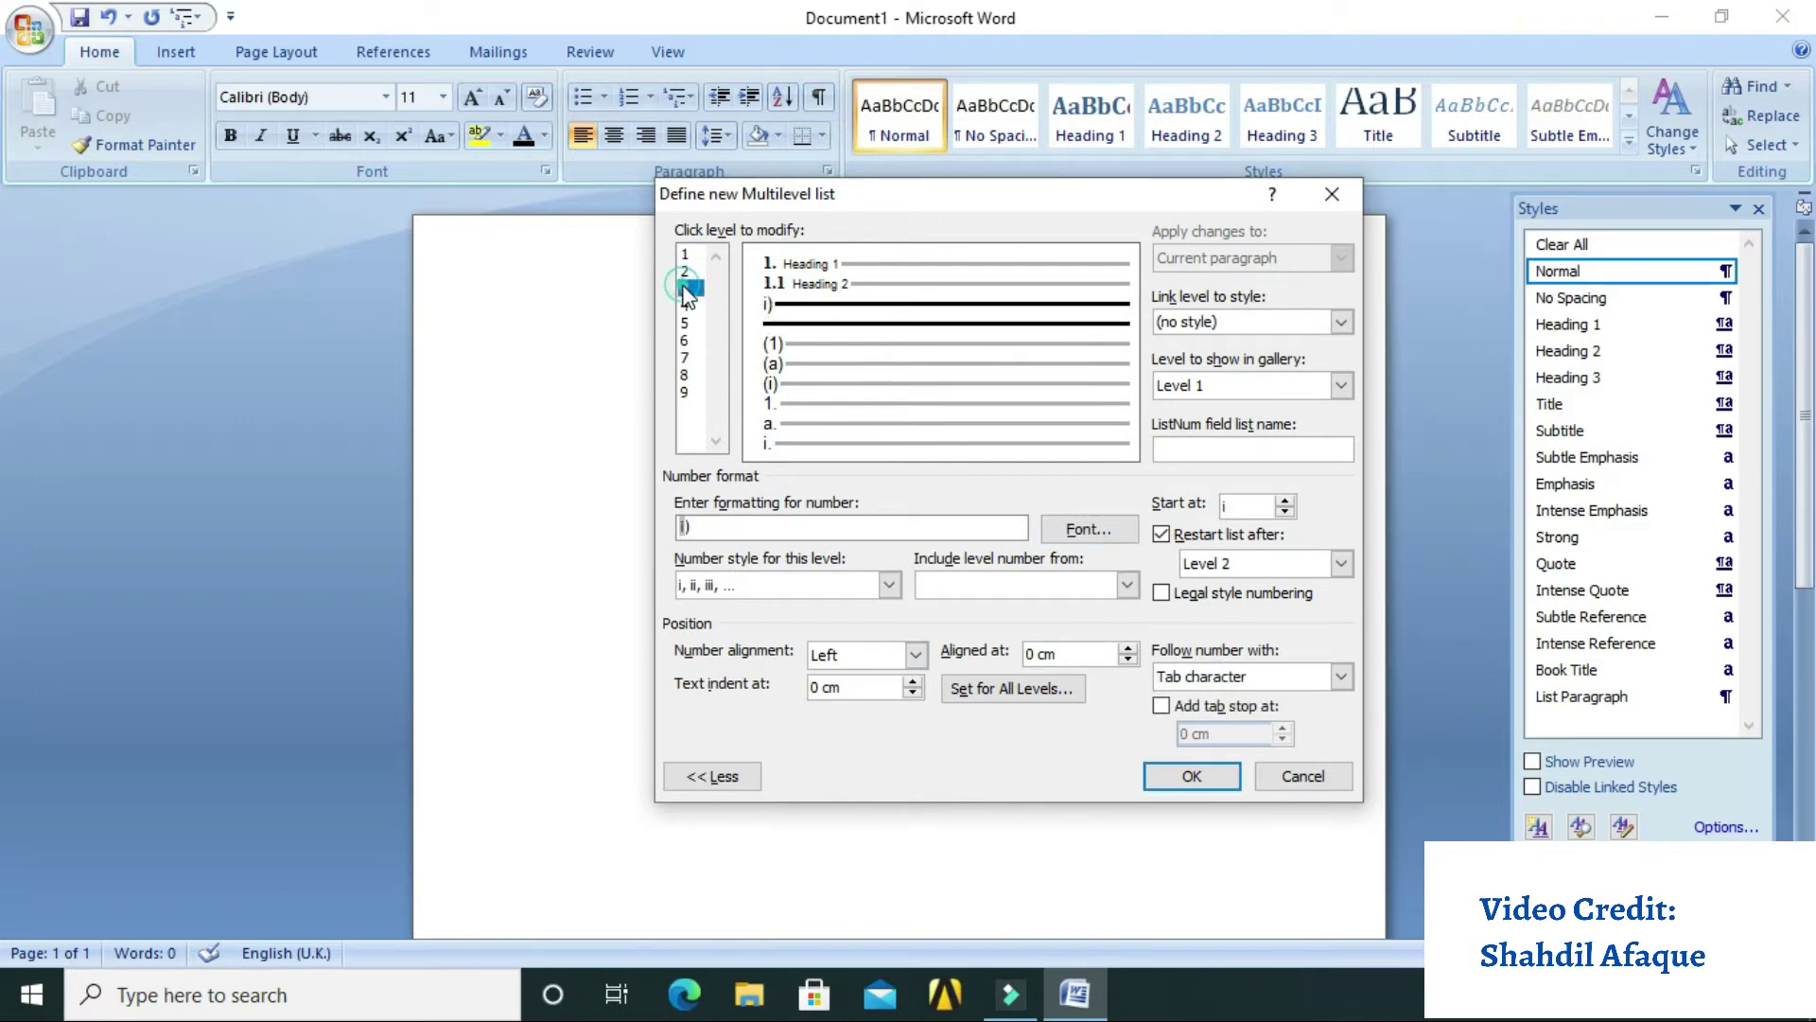
pyautogui.click(804, 530)
pyautogui.press('BackSpace')
pyautogui.click(1126, 585)
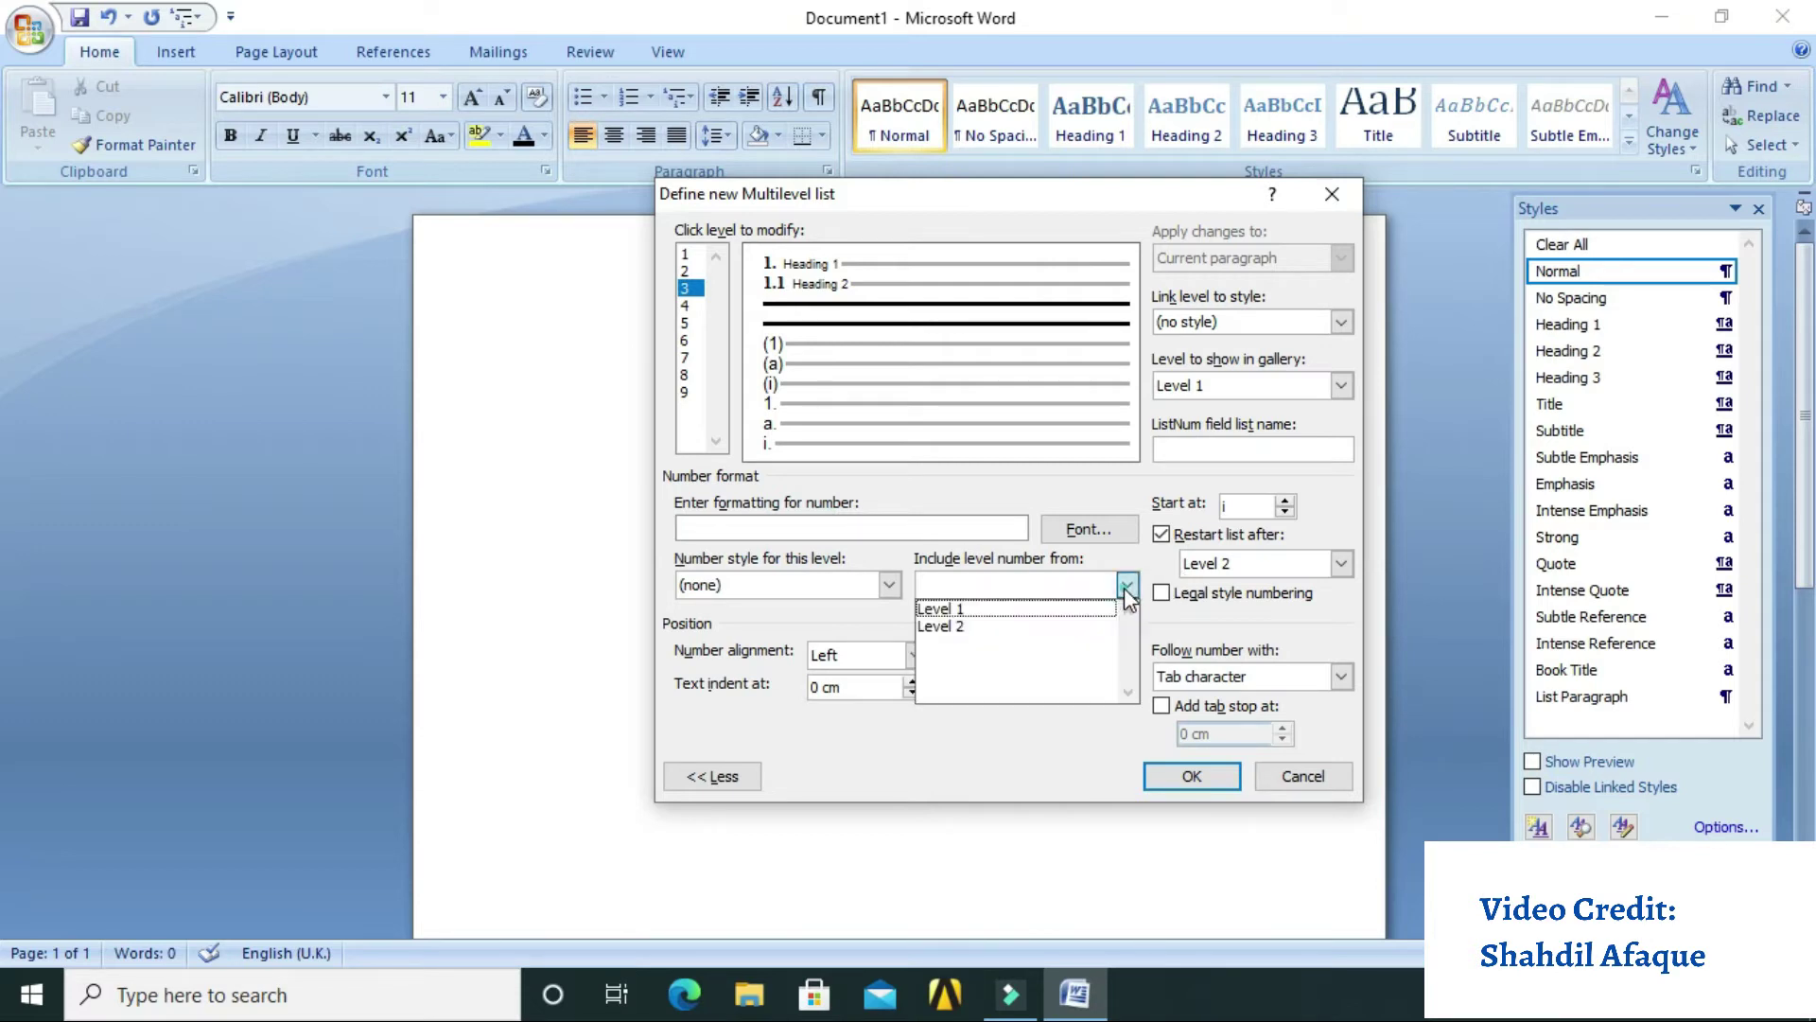
pyautogui.click(946, 621)
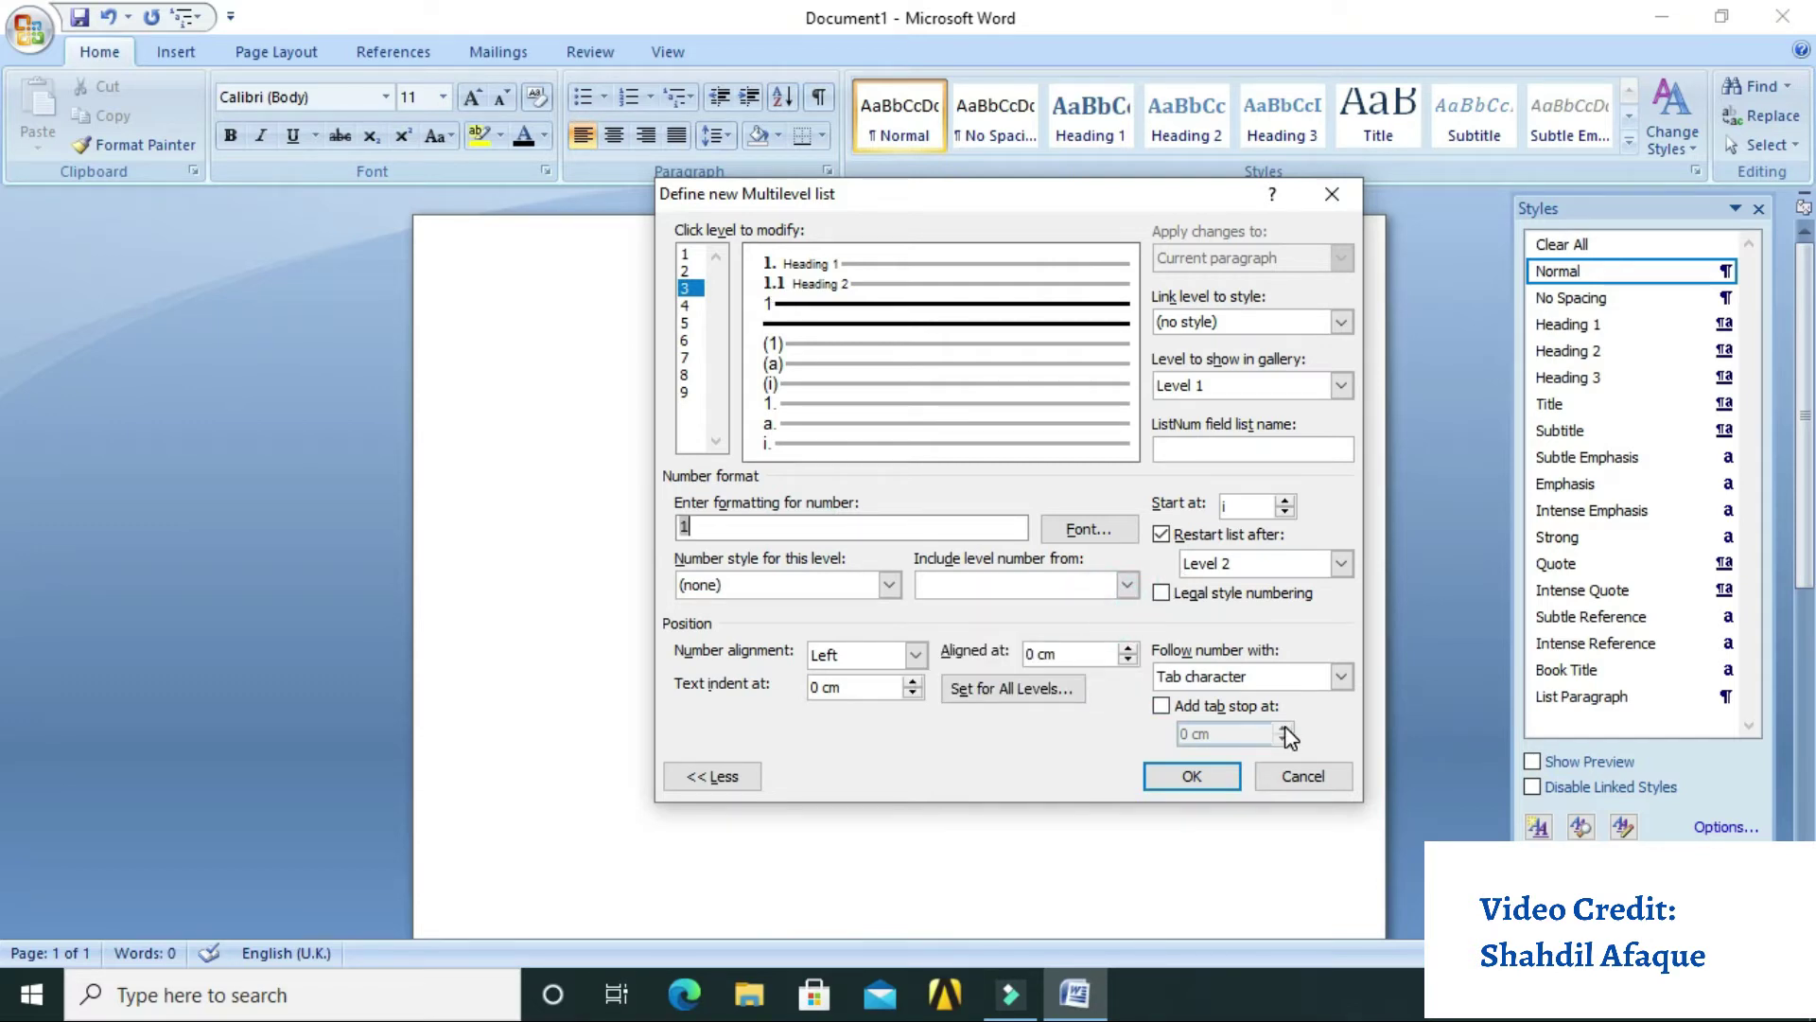
pyautogui.click(1127, 585)
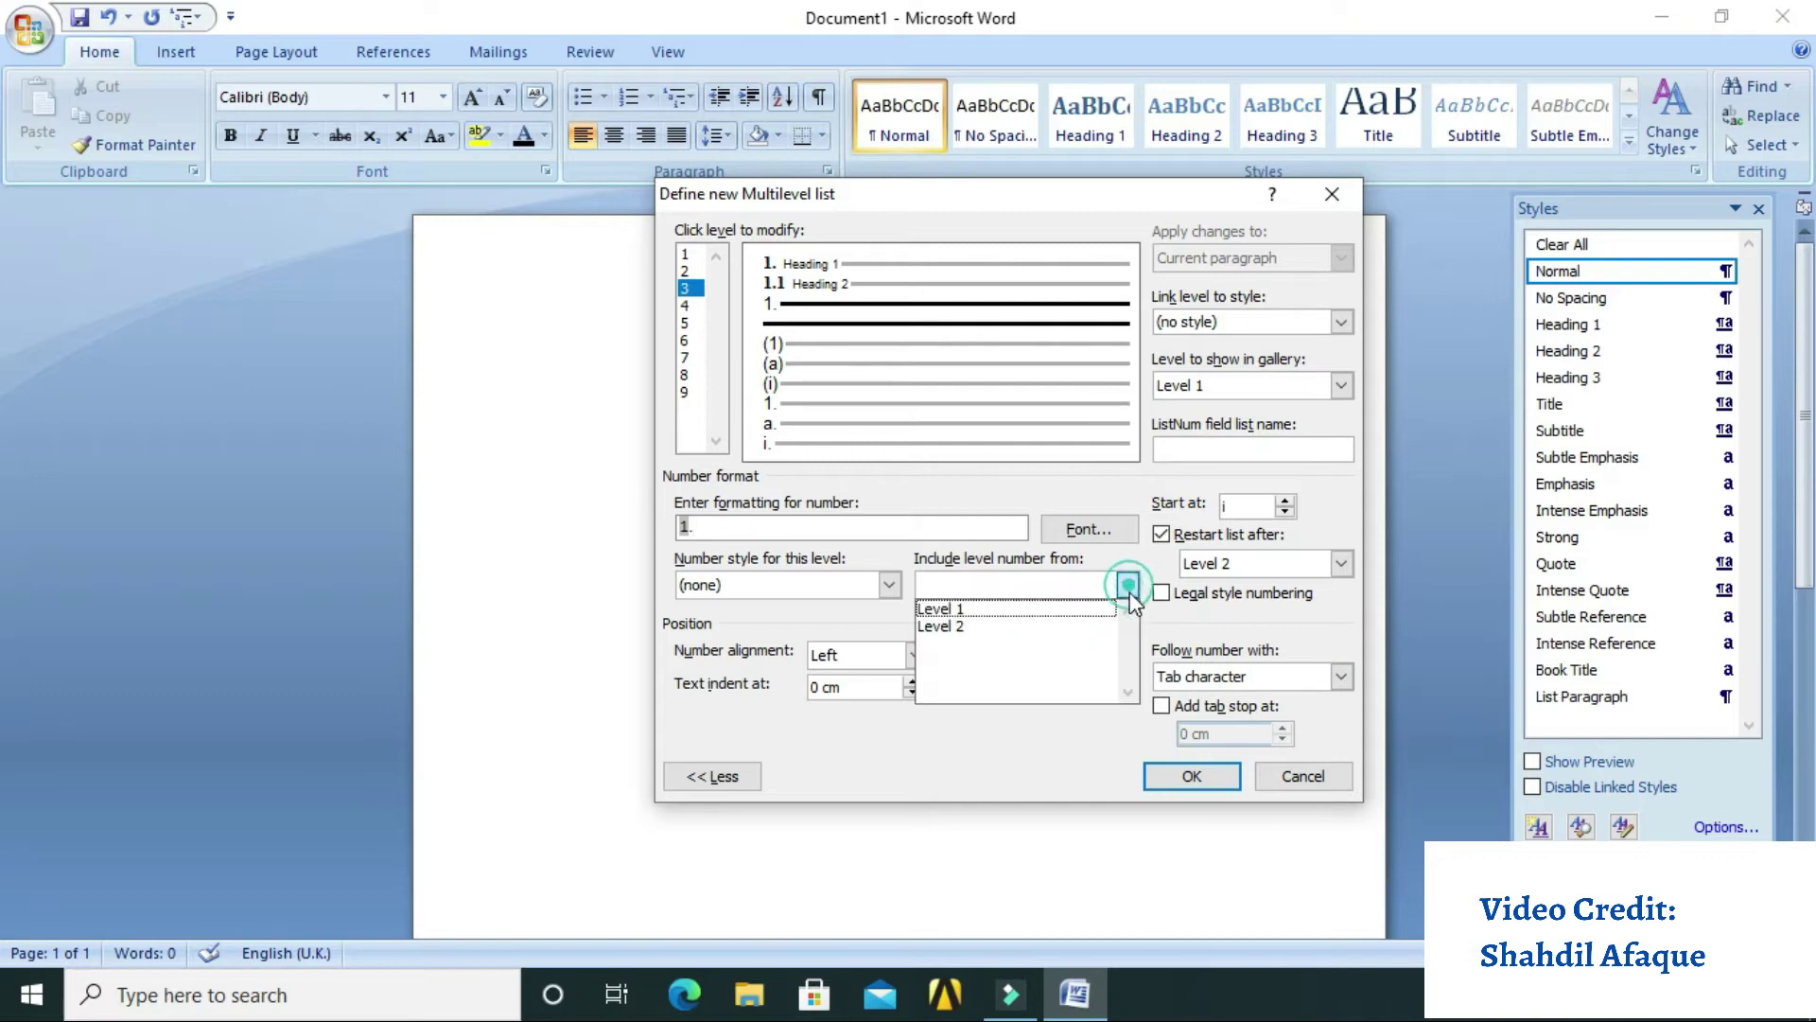
pyautogui.click(1107, 631)
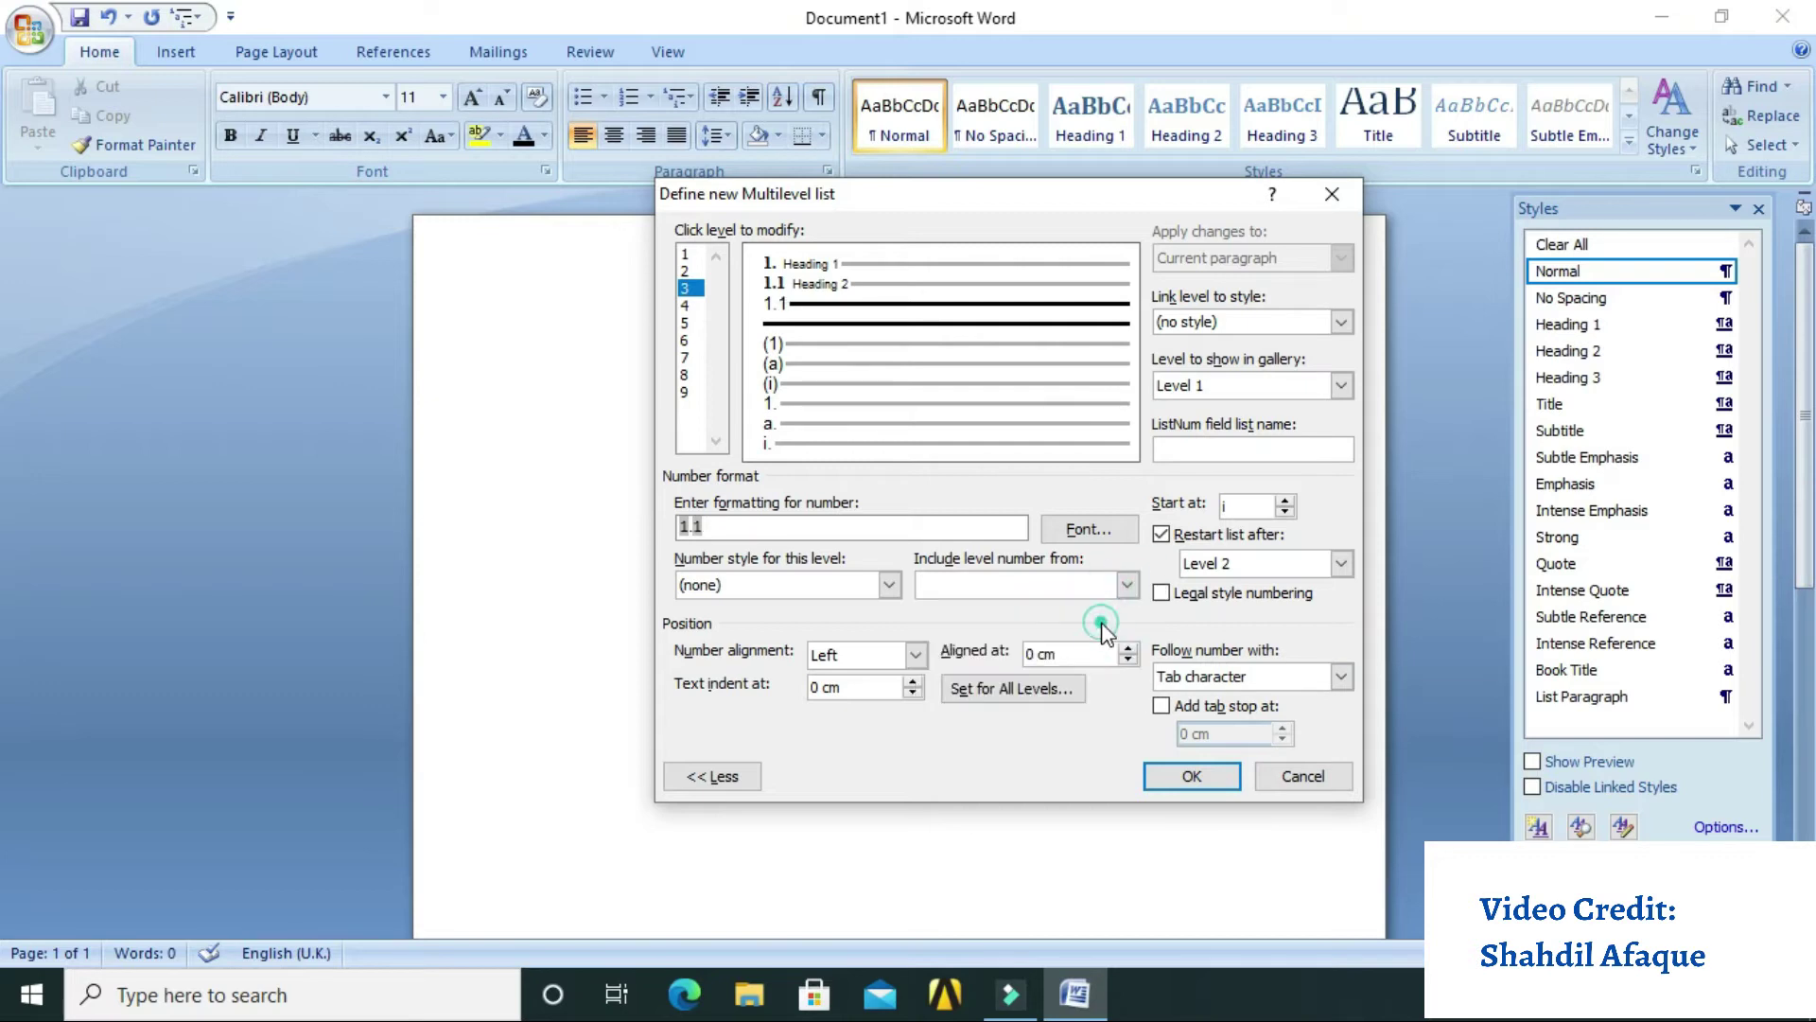
# Link level 3 to Heading 3, follow it with a space, and number it 1.1.1
pyautogui.click(1342, 322)
pyautogui.click(1310, 431)
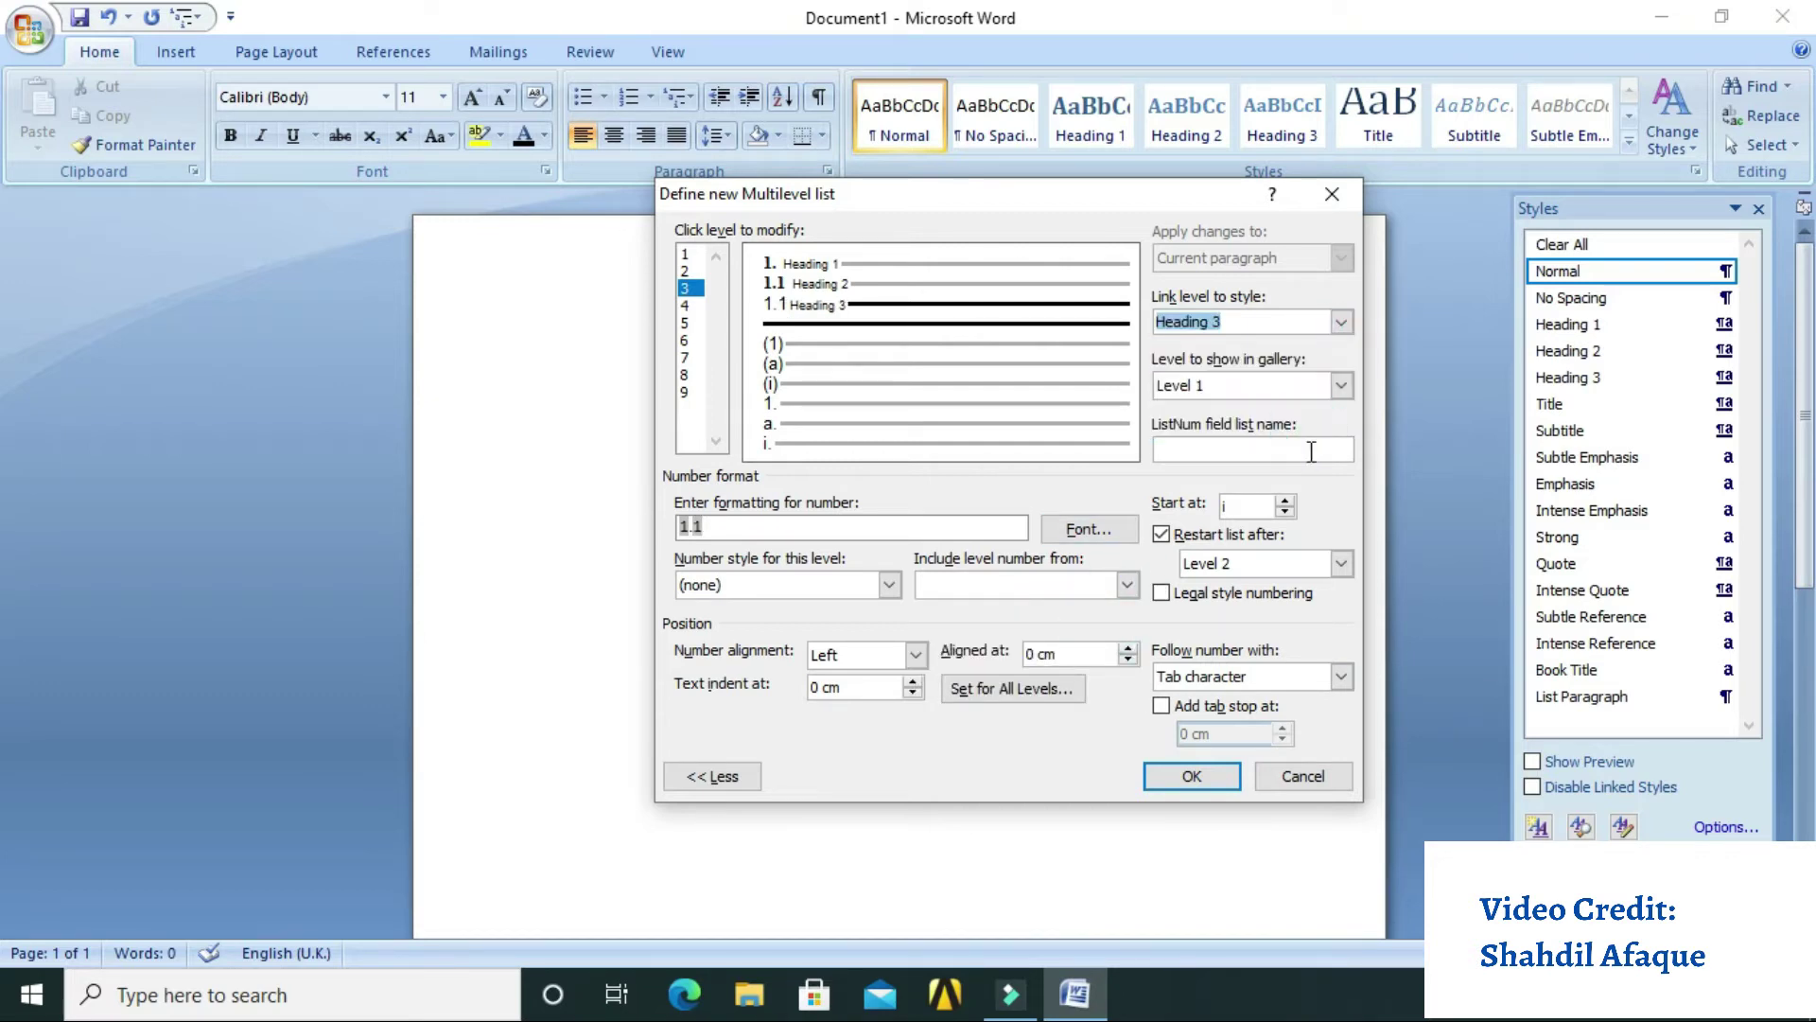
pyautogui.click(1341, 675)
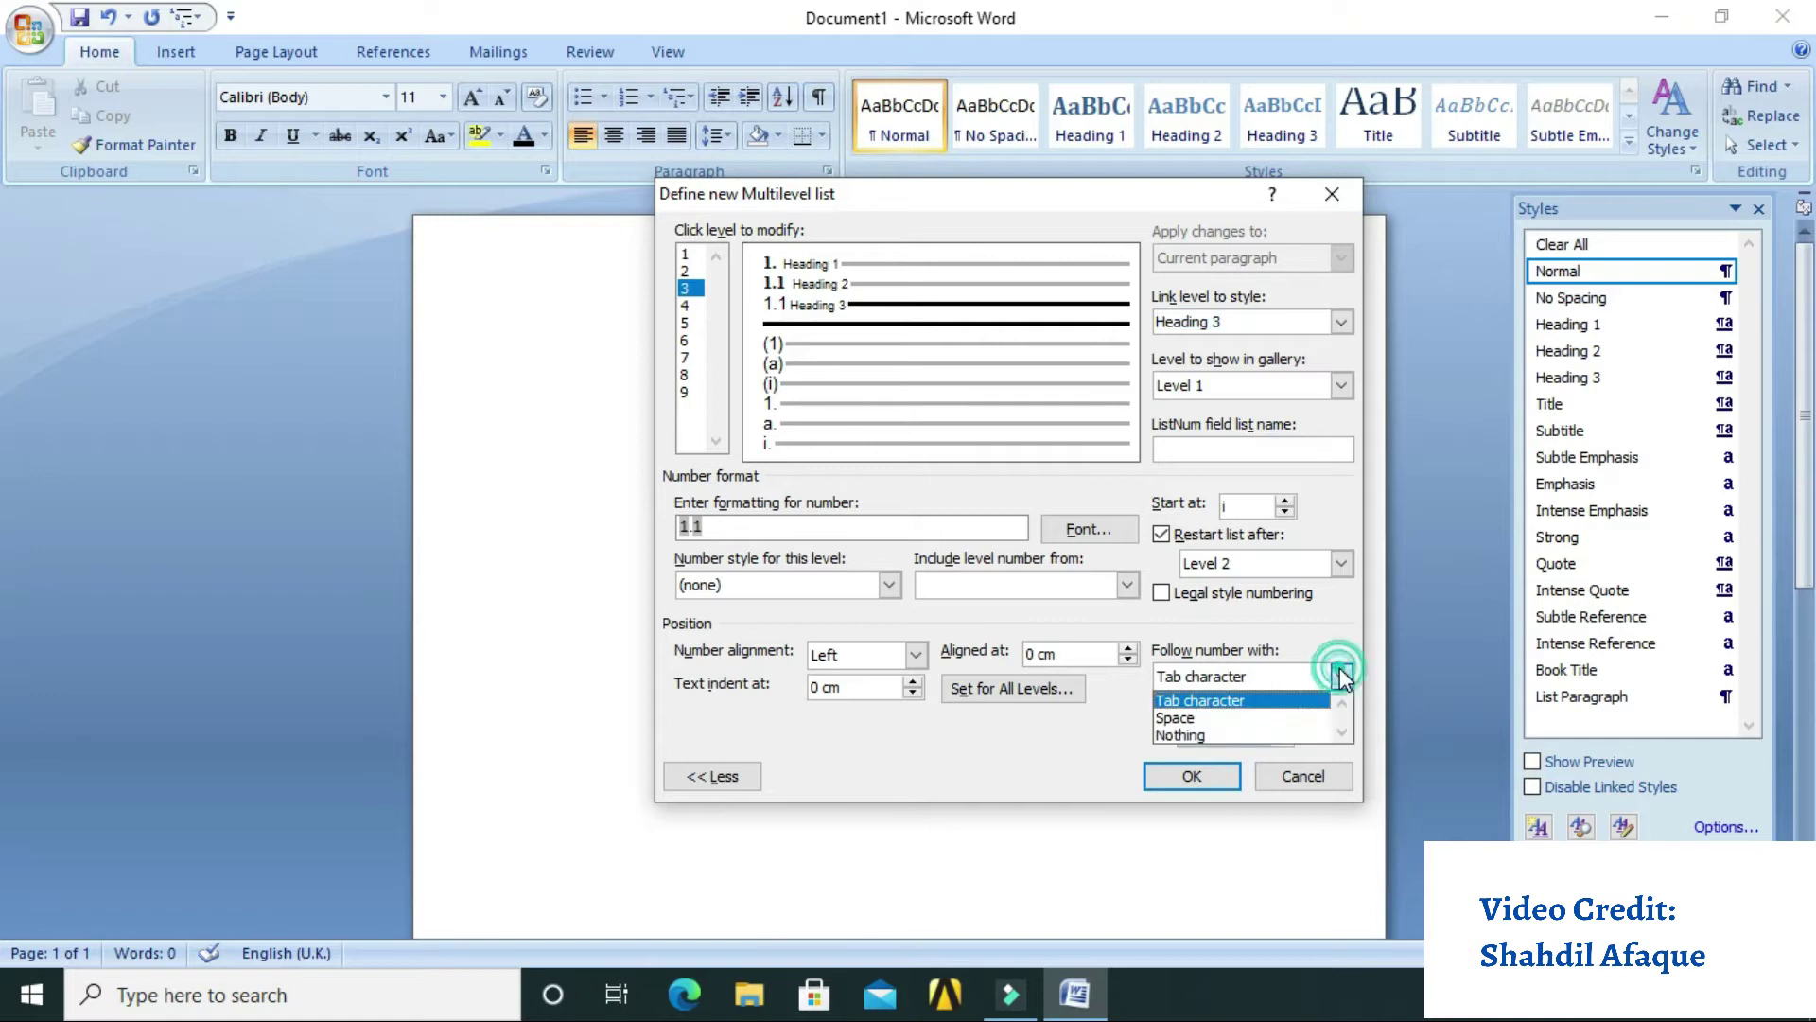
pyautogui.click(1299, 718)
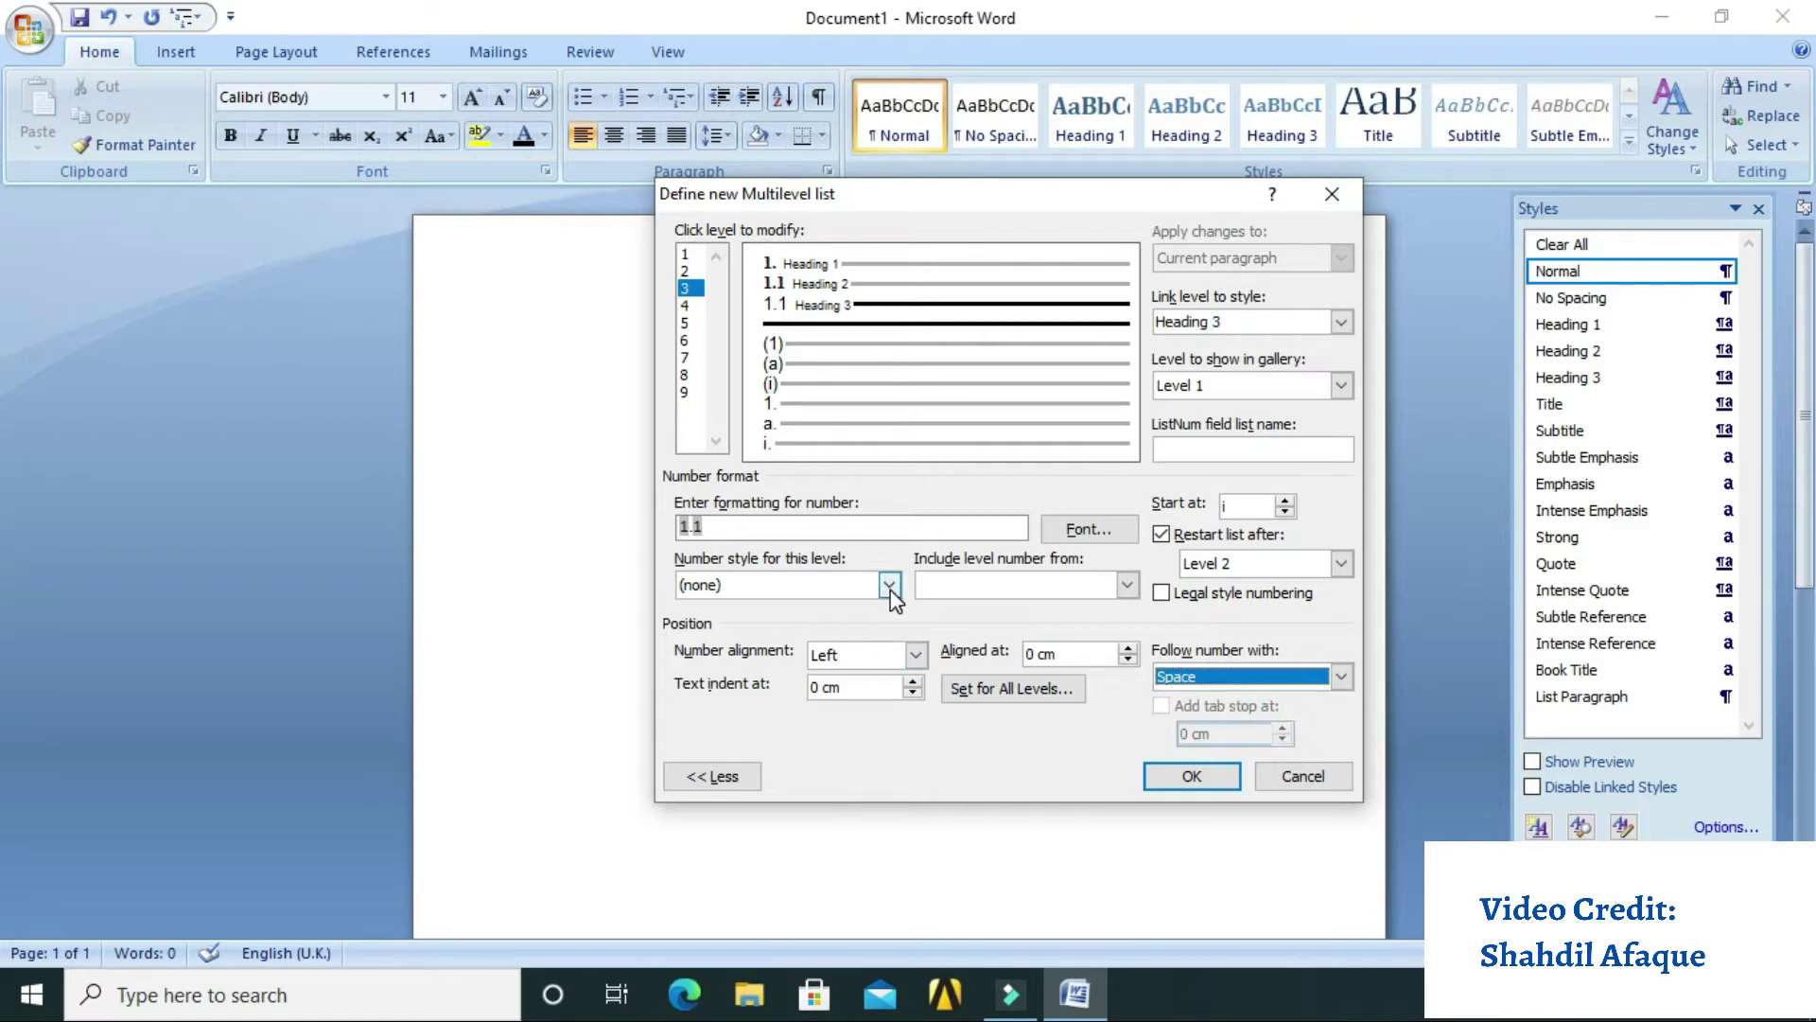
pyautogui.click(817, 525)
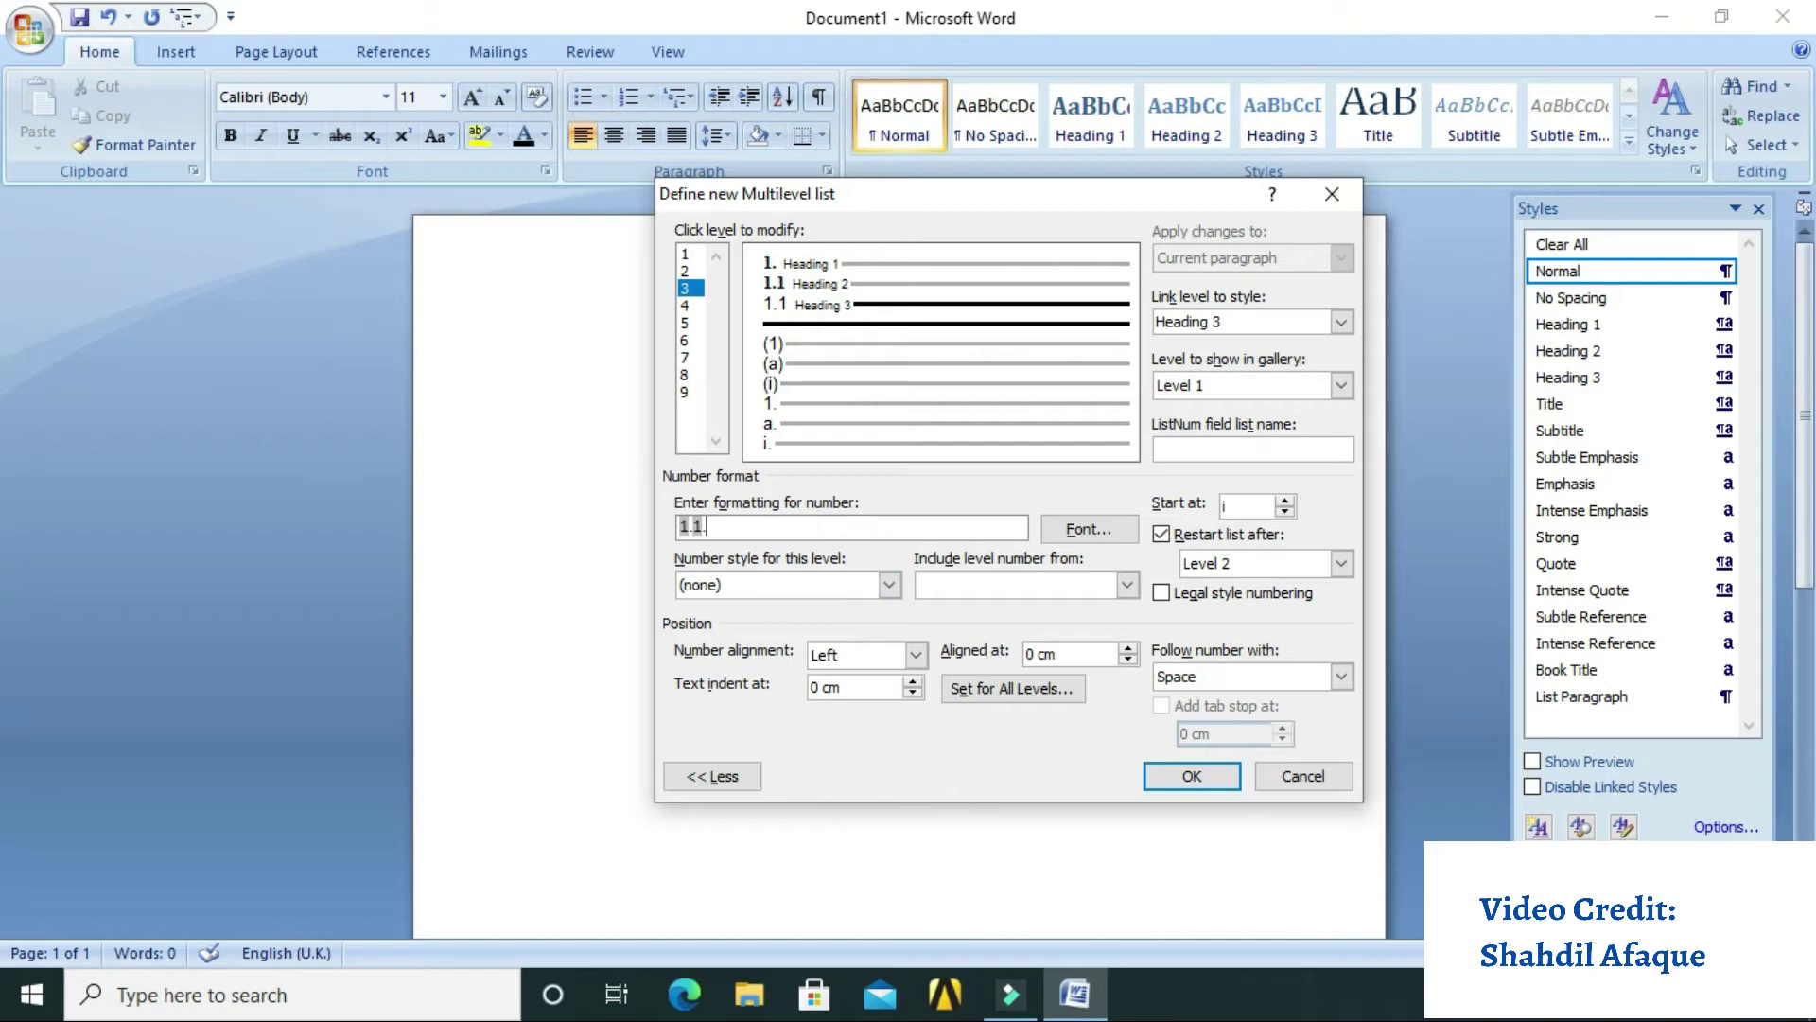
pyautogui.write('.')
pyautogui.click(889, 585)
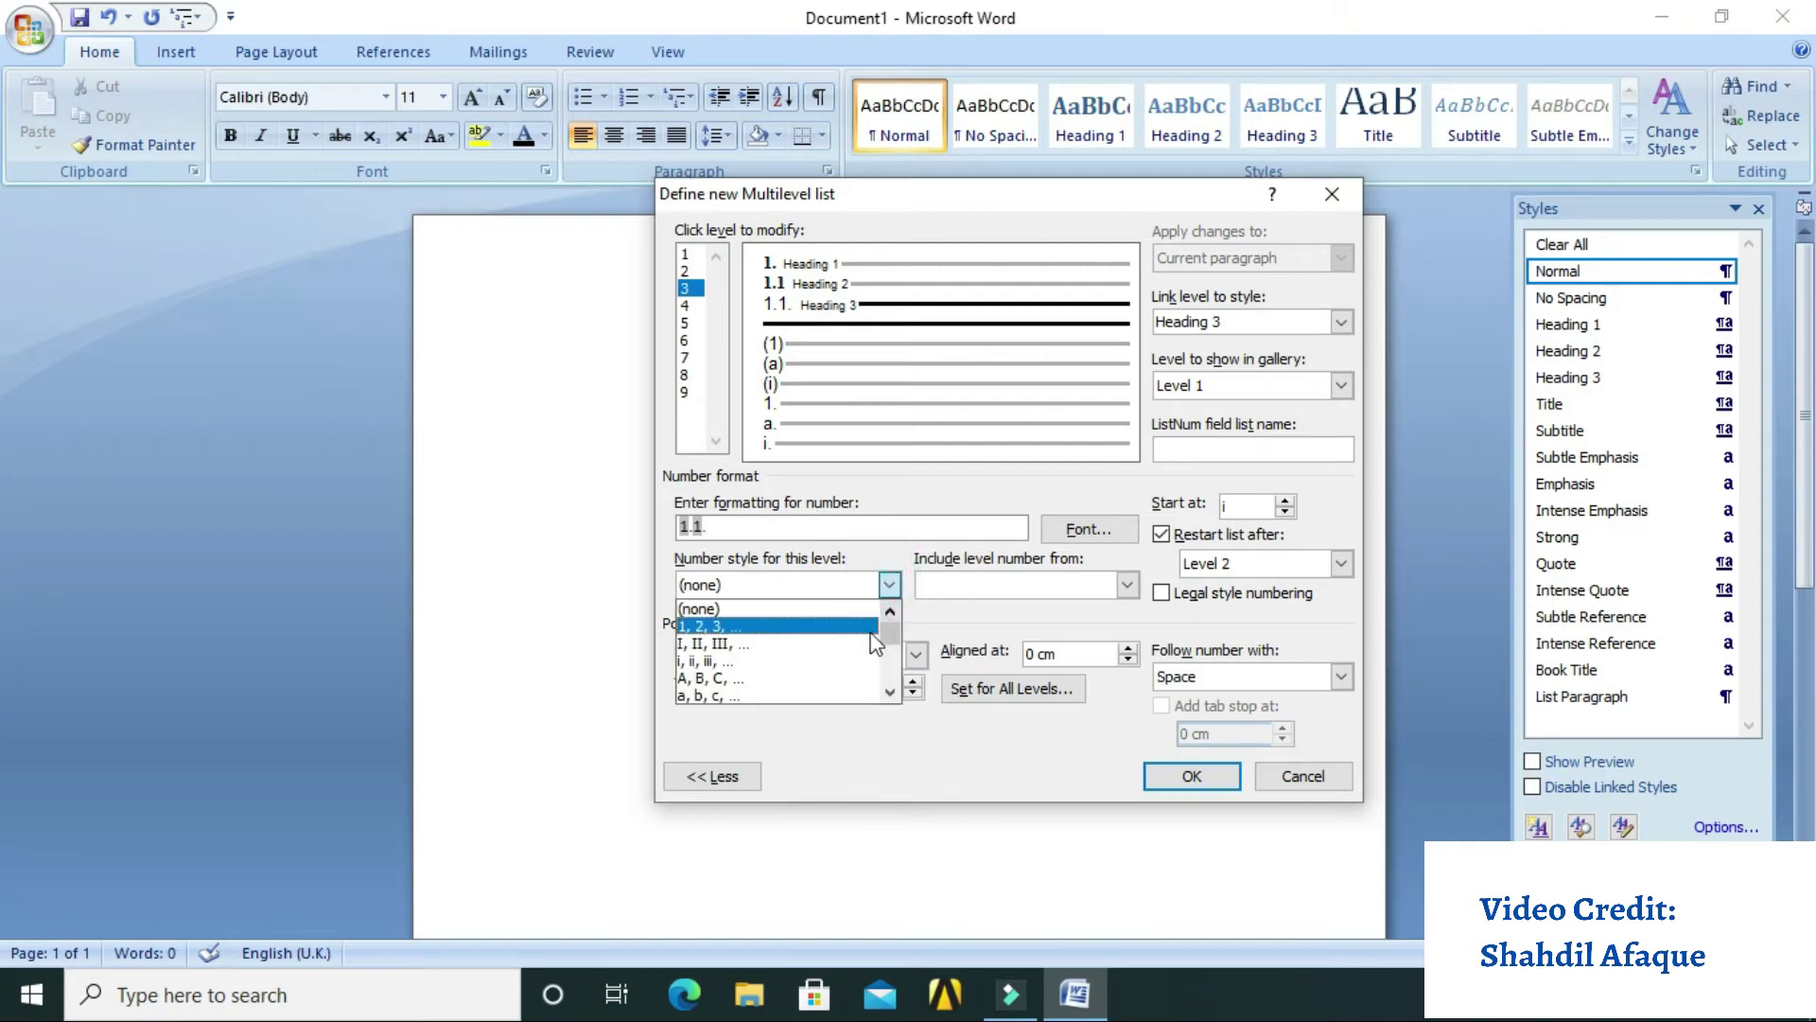
pyautogui.click(870, 630)
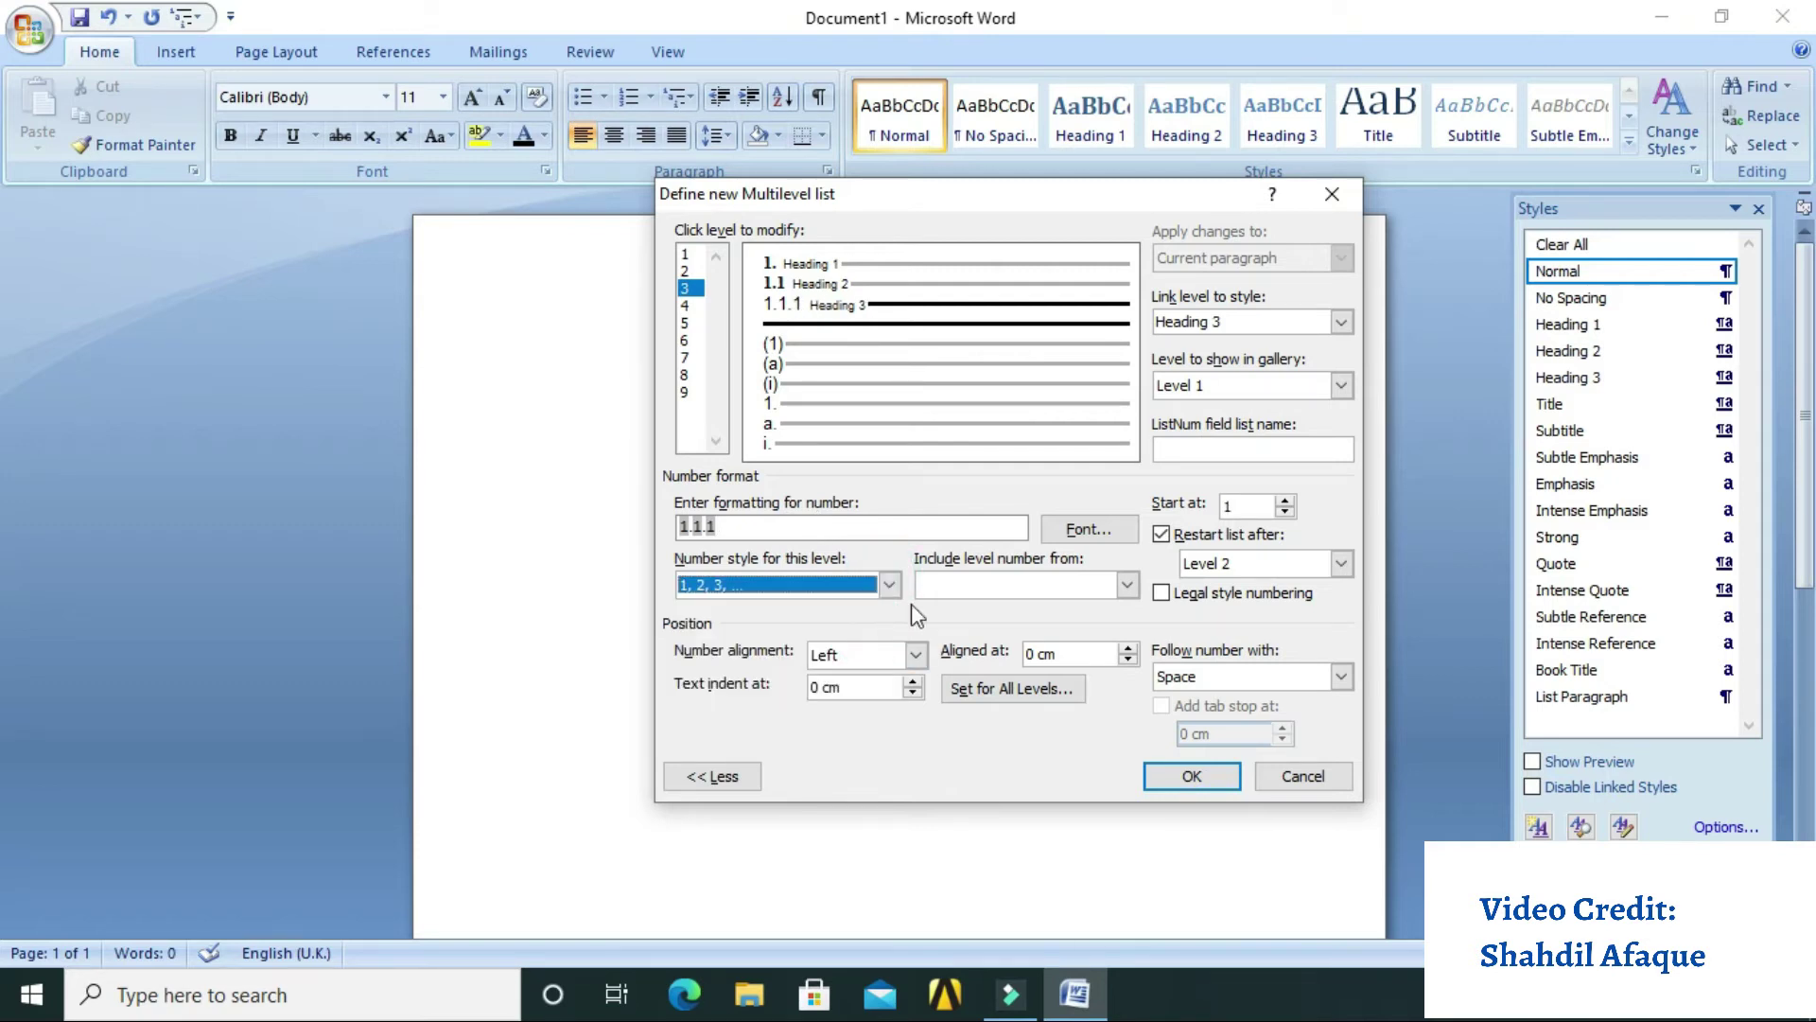
# Make the level 3 number Times New Roman, Bold, 12 pt, black, and confirm the list
pyautogui.click(1093, 531)
pyautogui.scroll(-8, 823, 379)
pyautogui.scroll(-8, 821, 359)
pyautogui.scroll(-8, 821, 350)
pyautogui.scroll(-6, 821, 338)
pyautogui.scroll(-20, 906, 331)
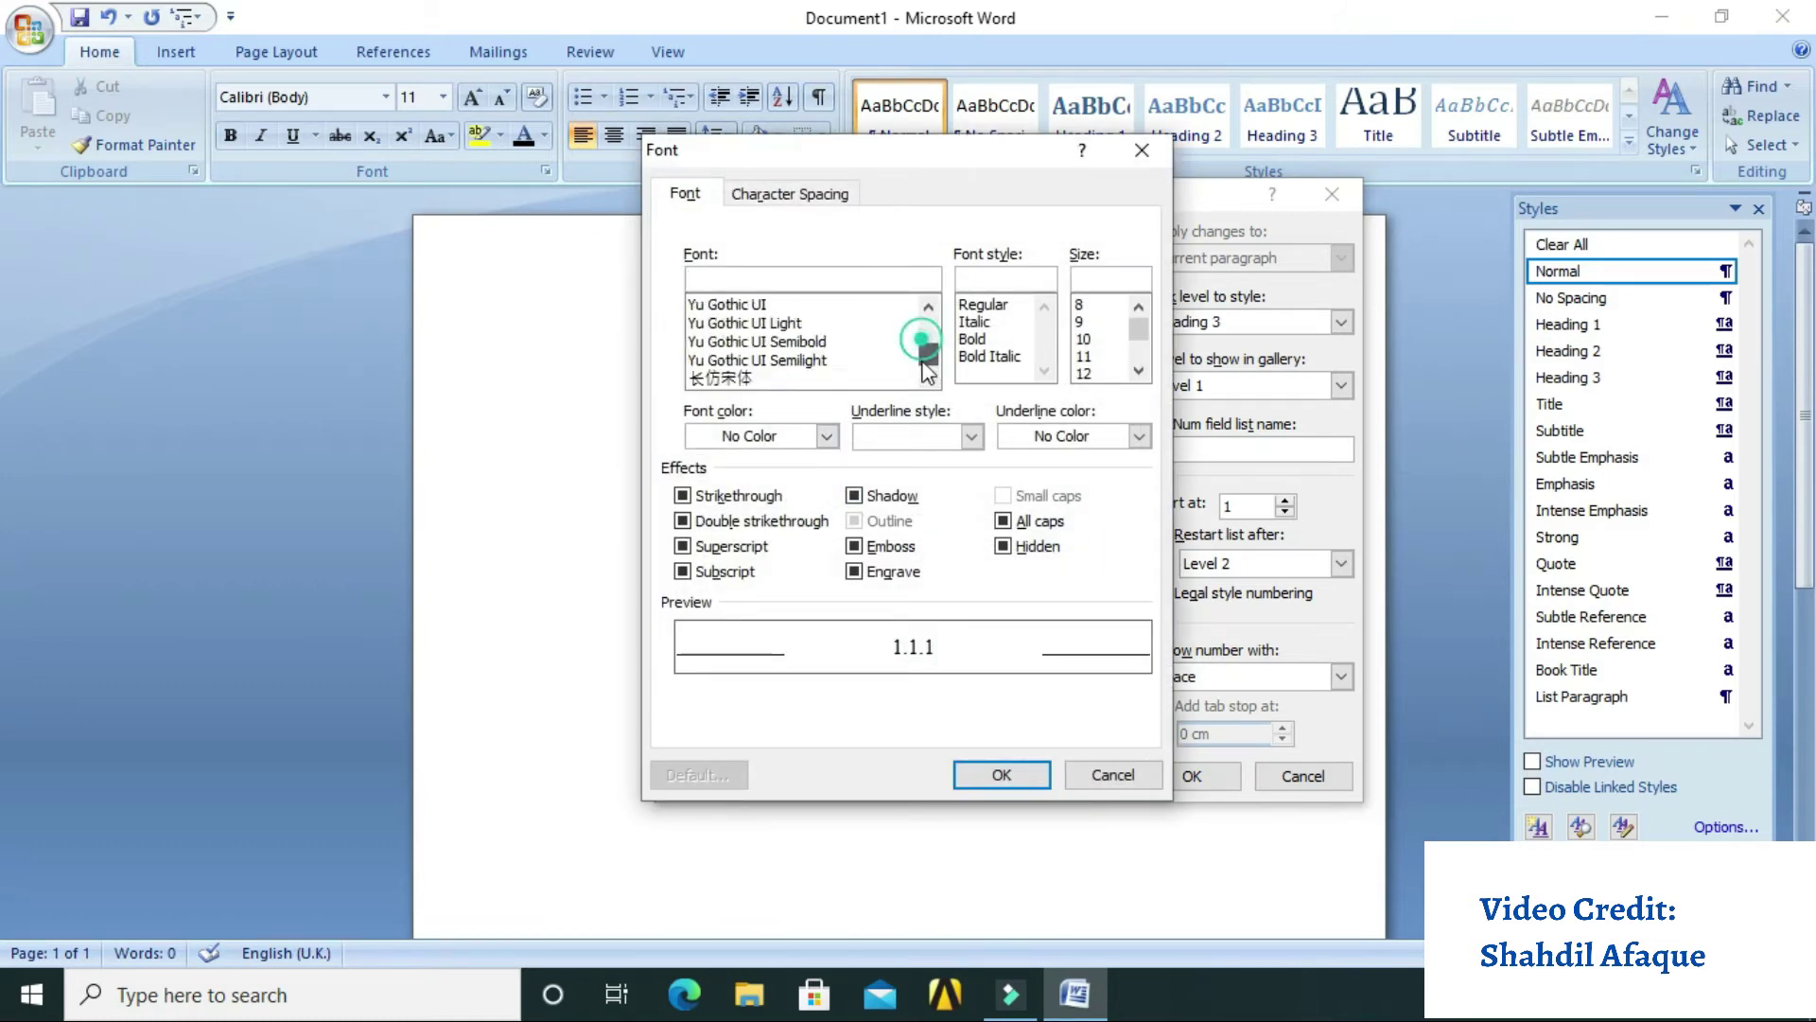
pyautogui.scroll(2, 826, 352)
pyautogui.scroll(3, 827, 352)
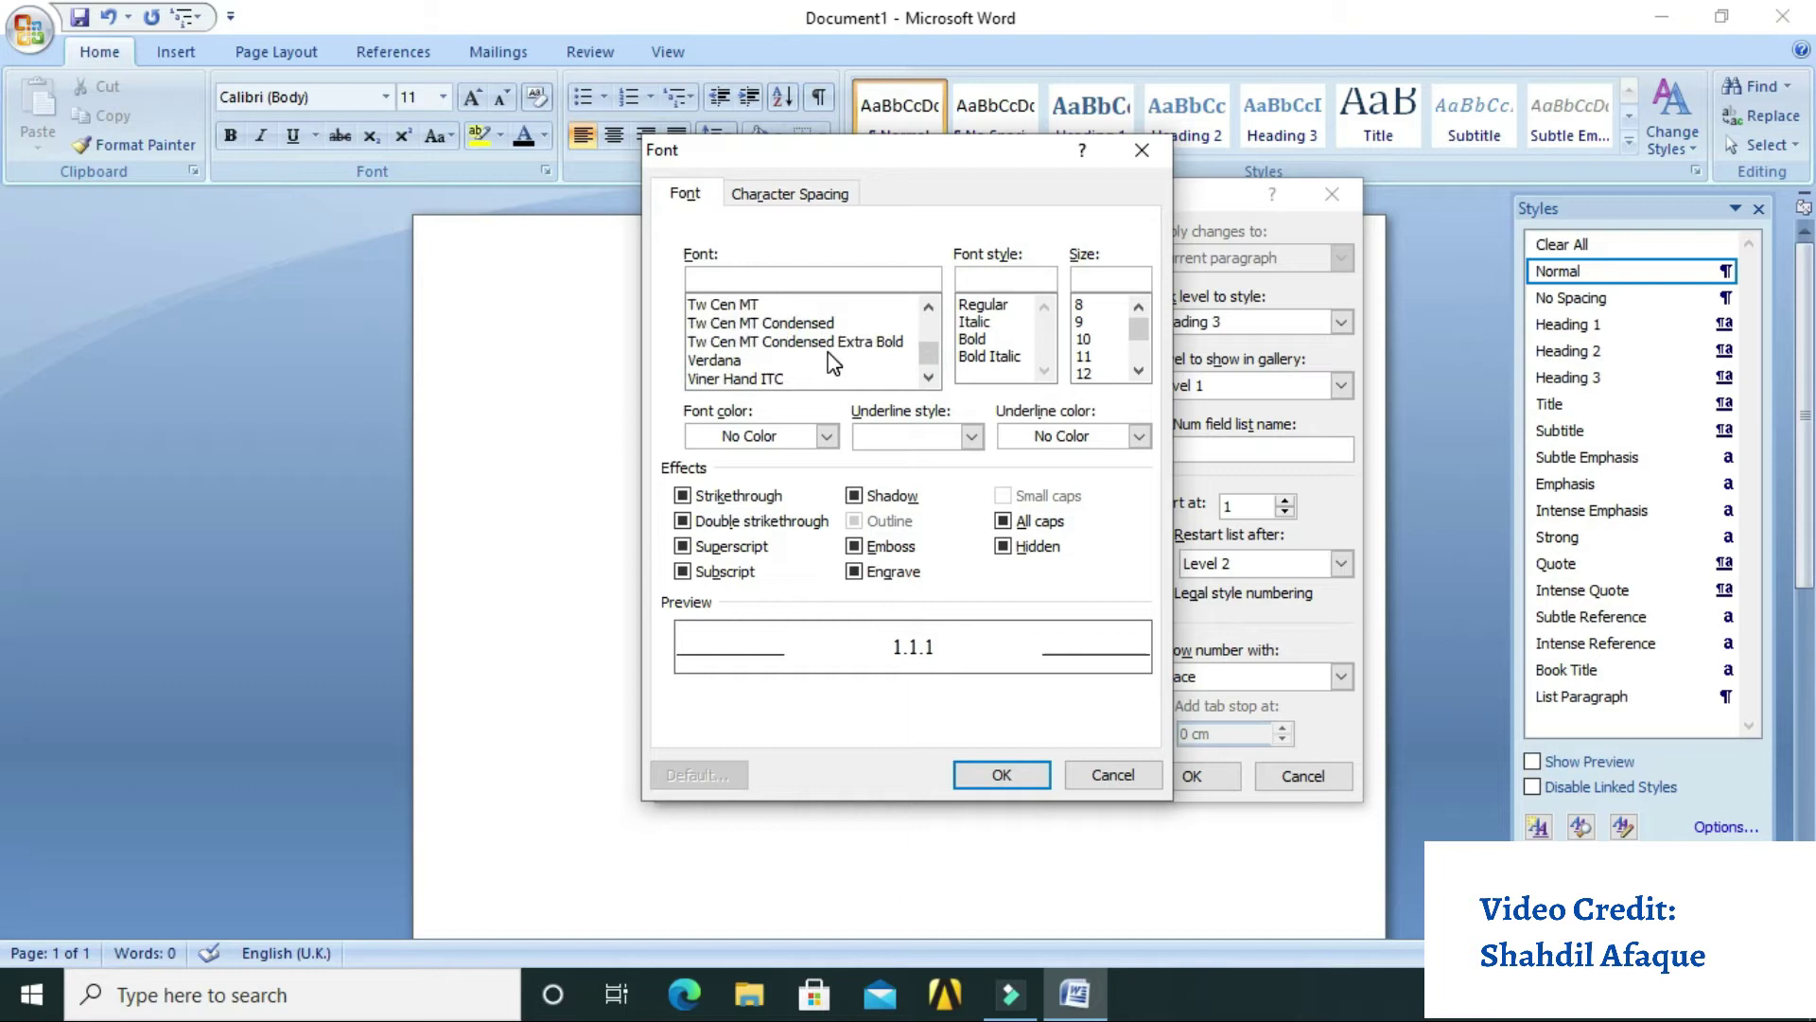
pyautogui.scroll(1, 830, 357)
pyautogui.click(794, 322)
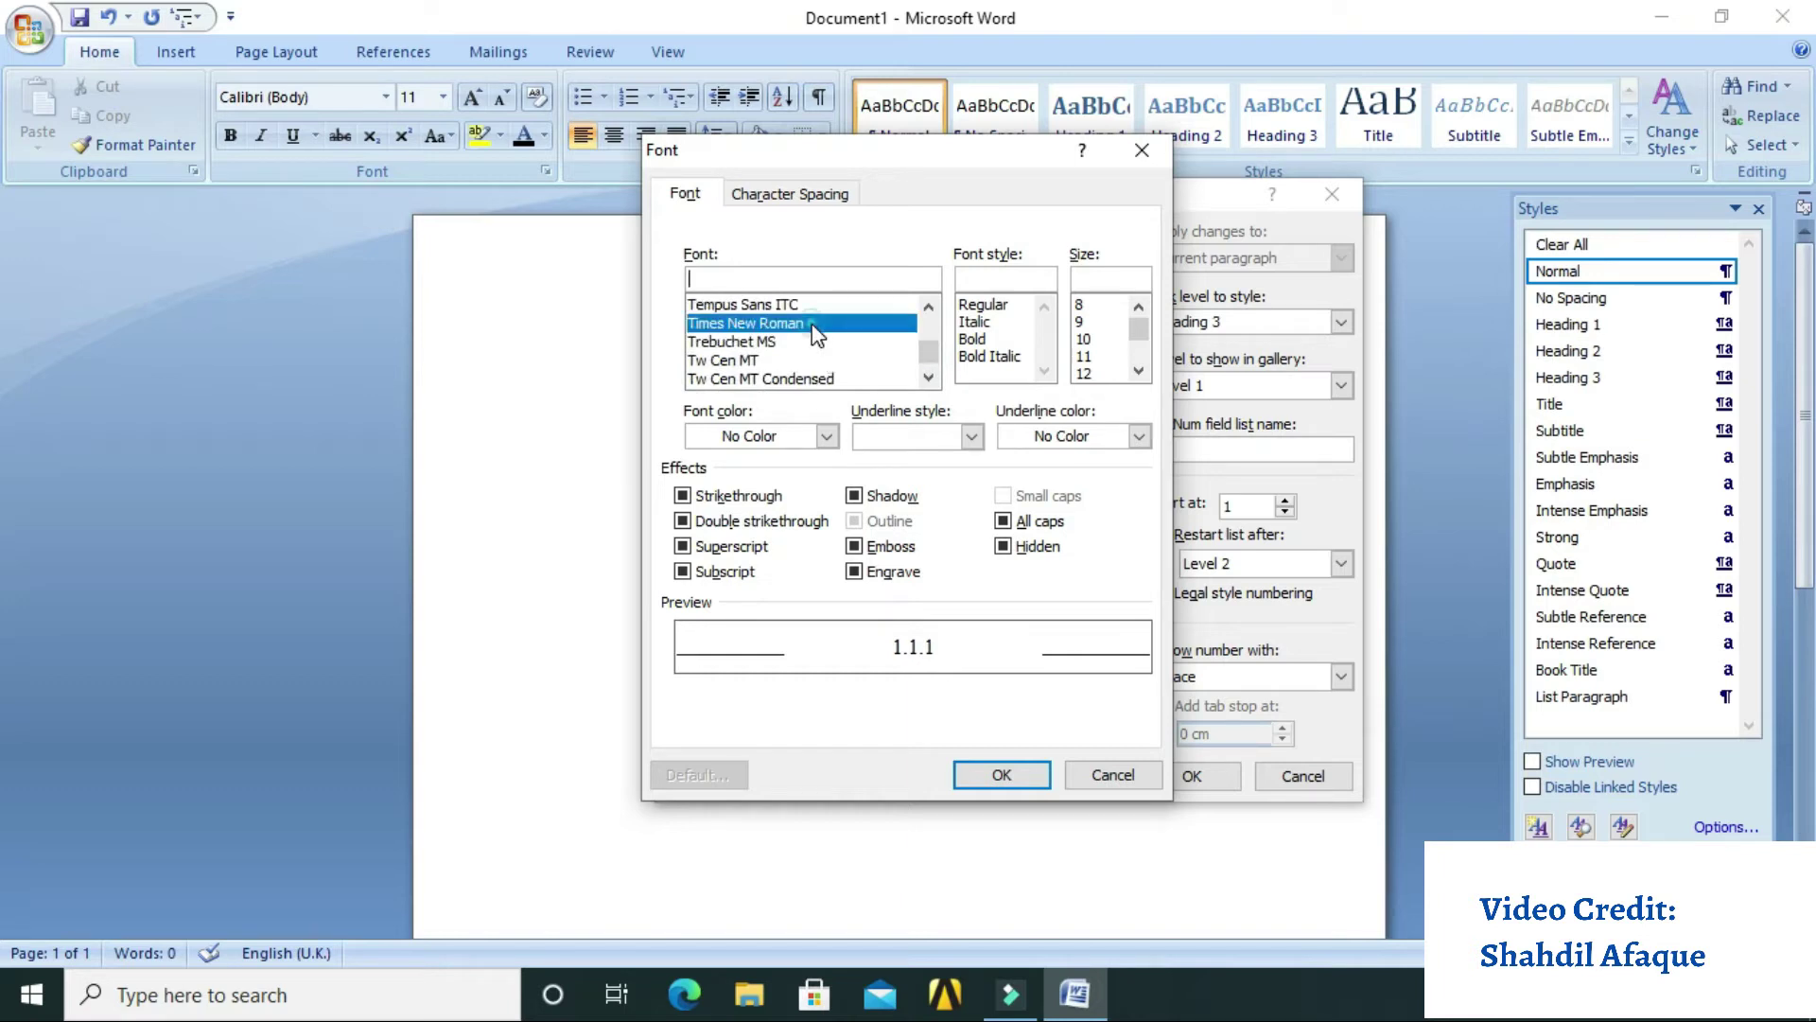
pyautogui.click(993, 341)
pyautogui.click(1097, 374)
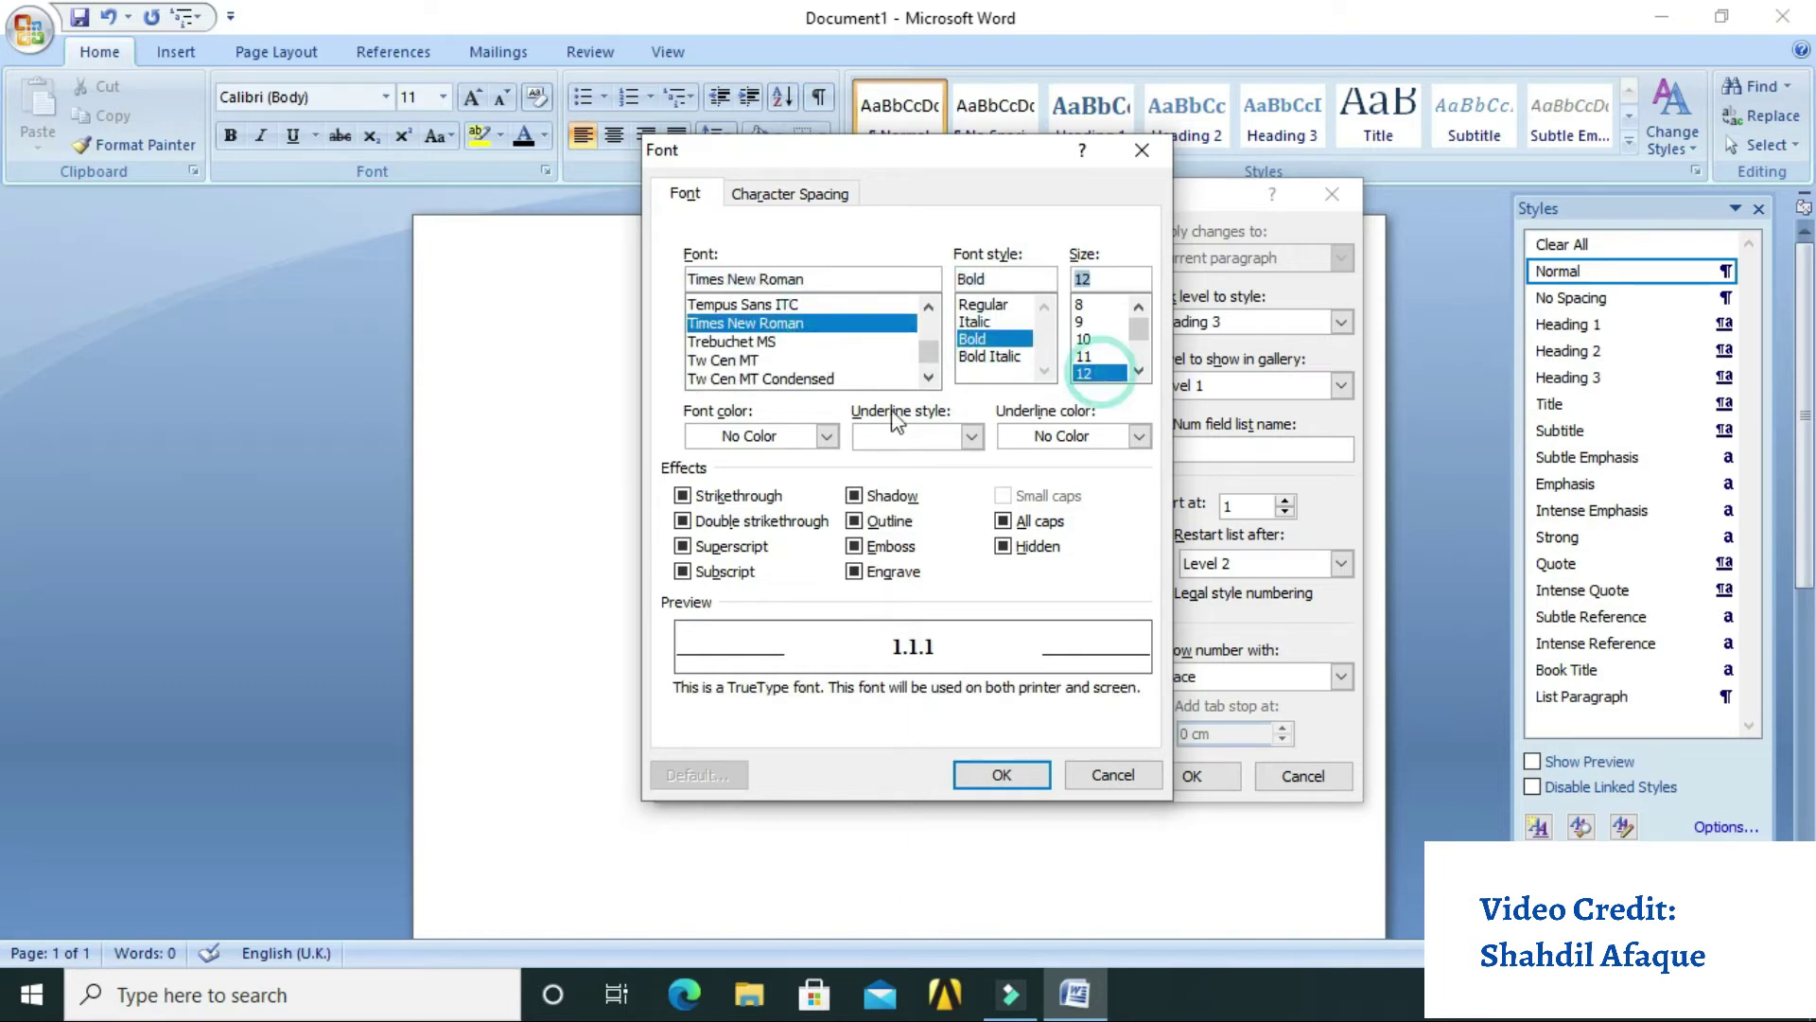
pyautogui.click(826, 437)
pyautogui.click(724, 521)
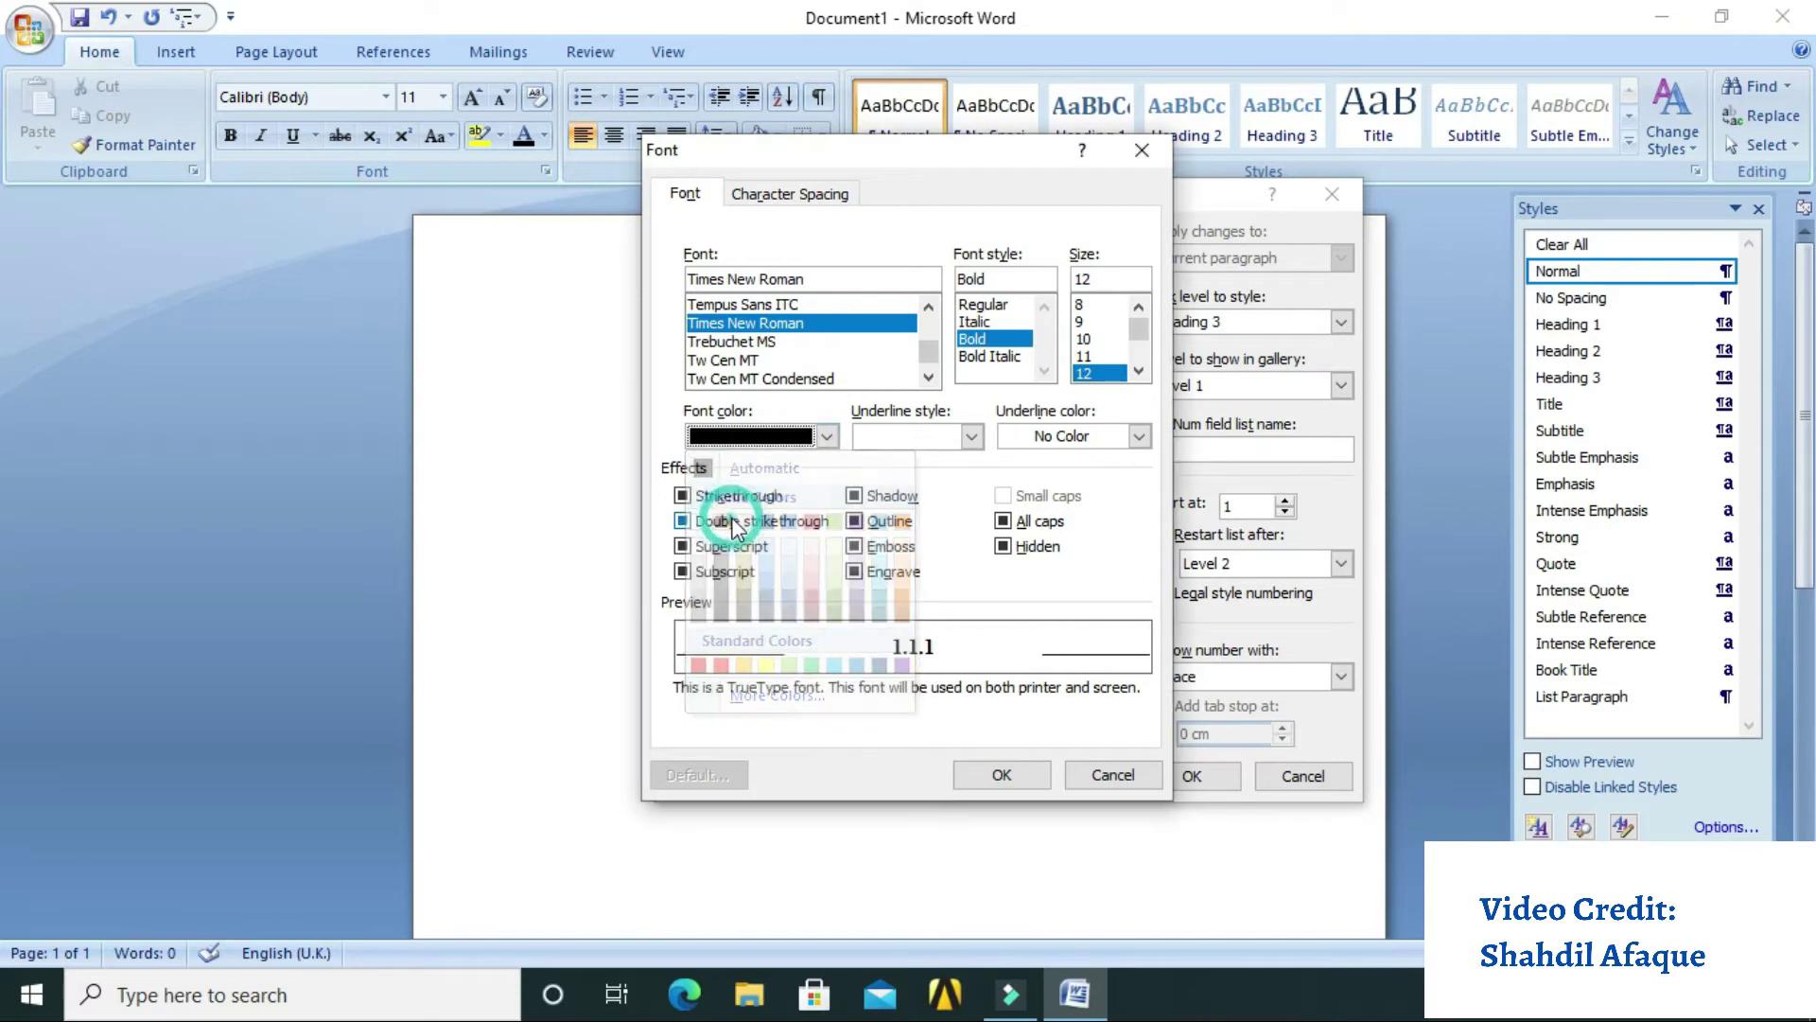
pyautogui.click(1006, 775)
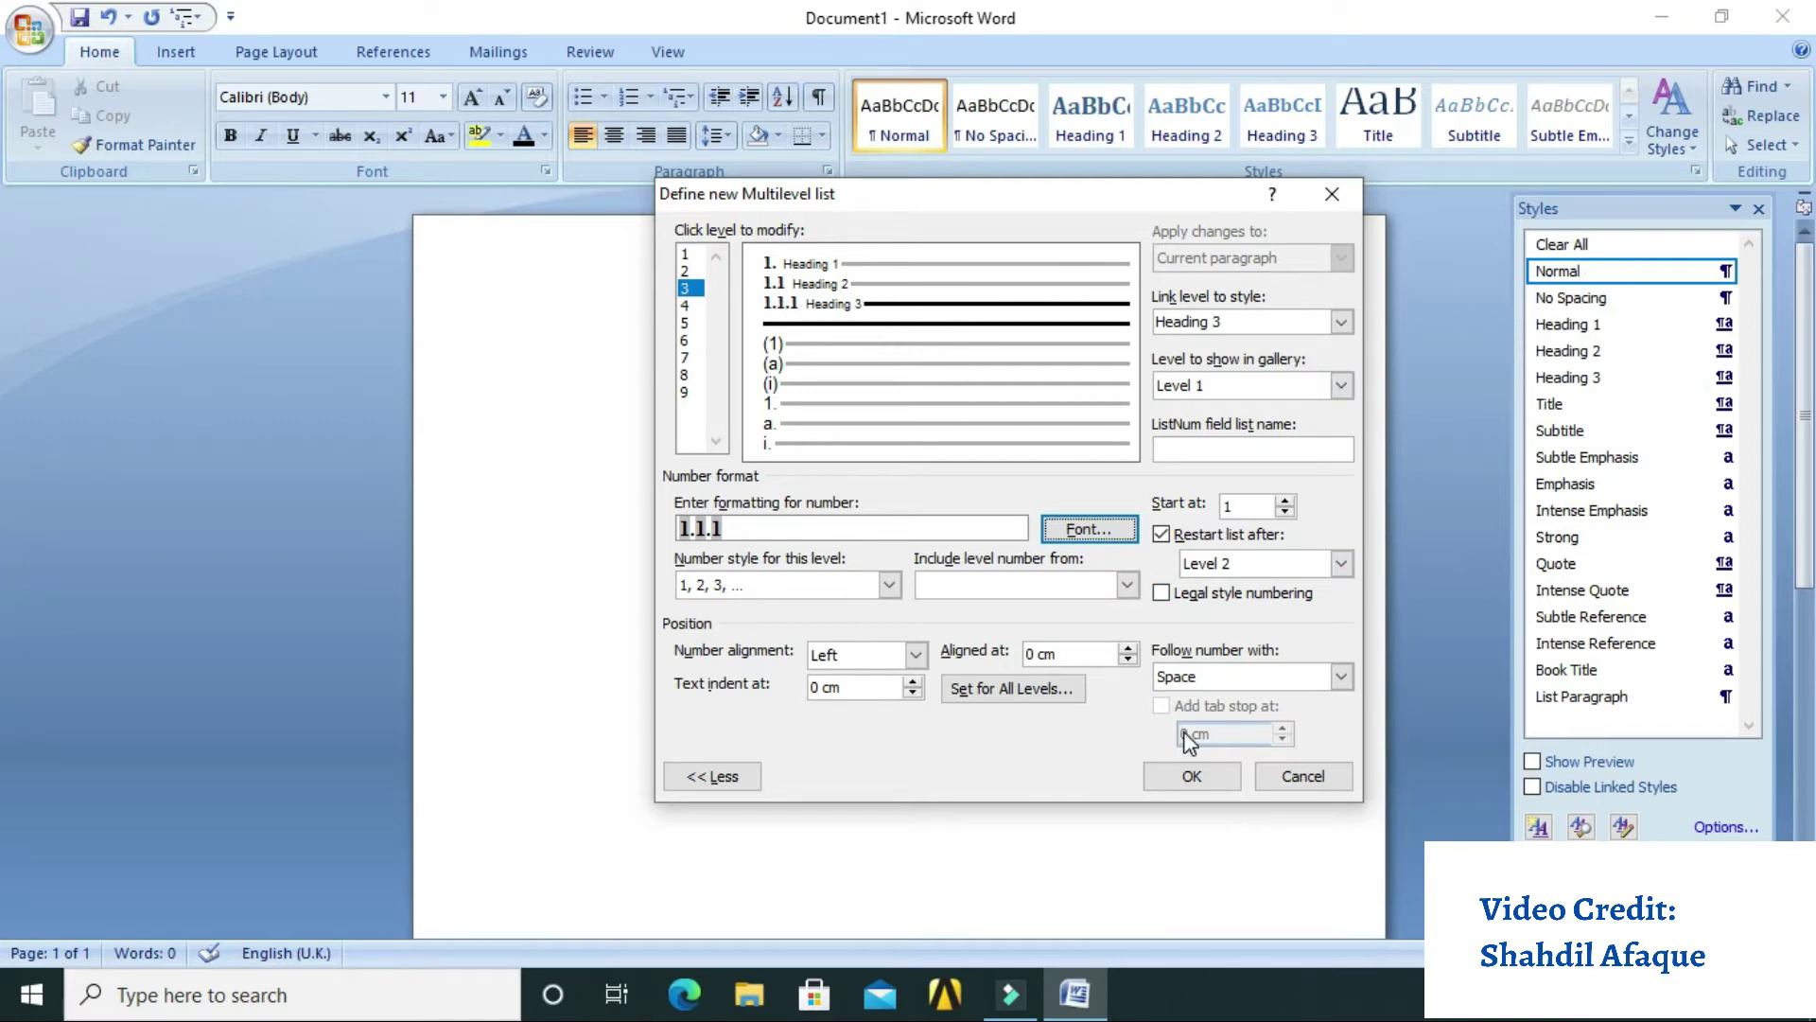
pyautogui.click(1204, 776)
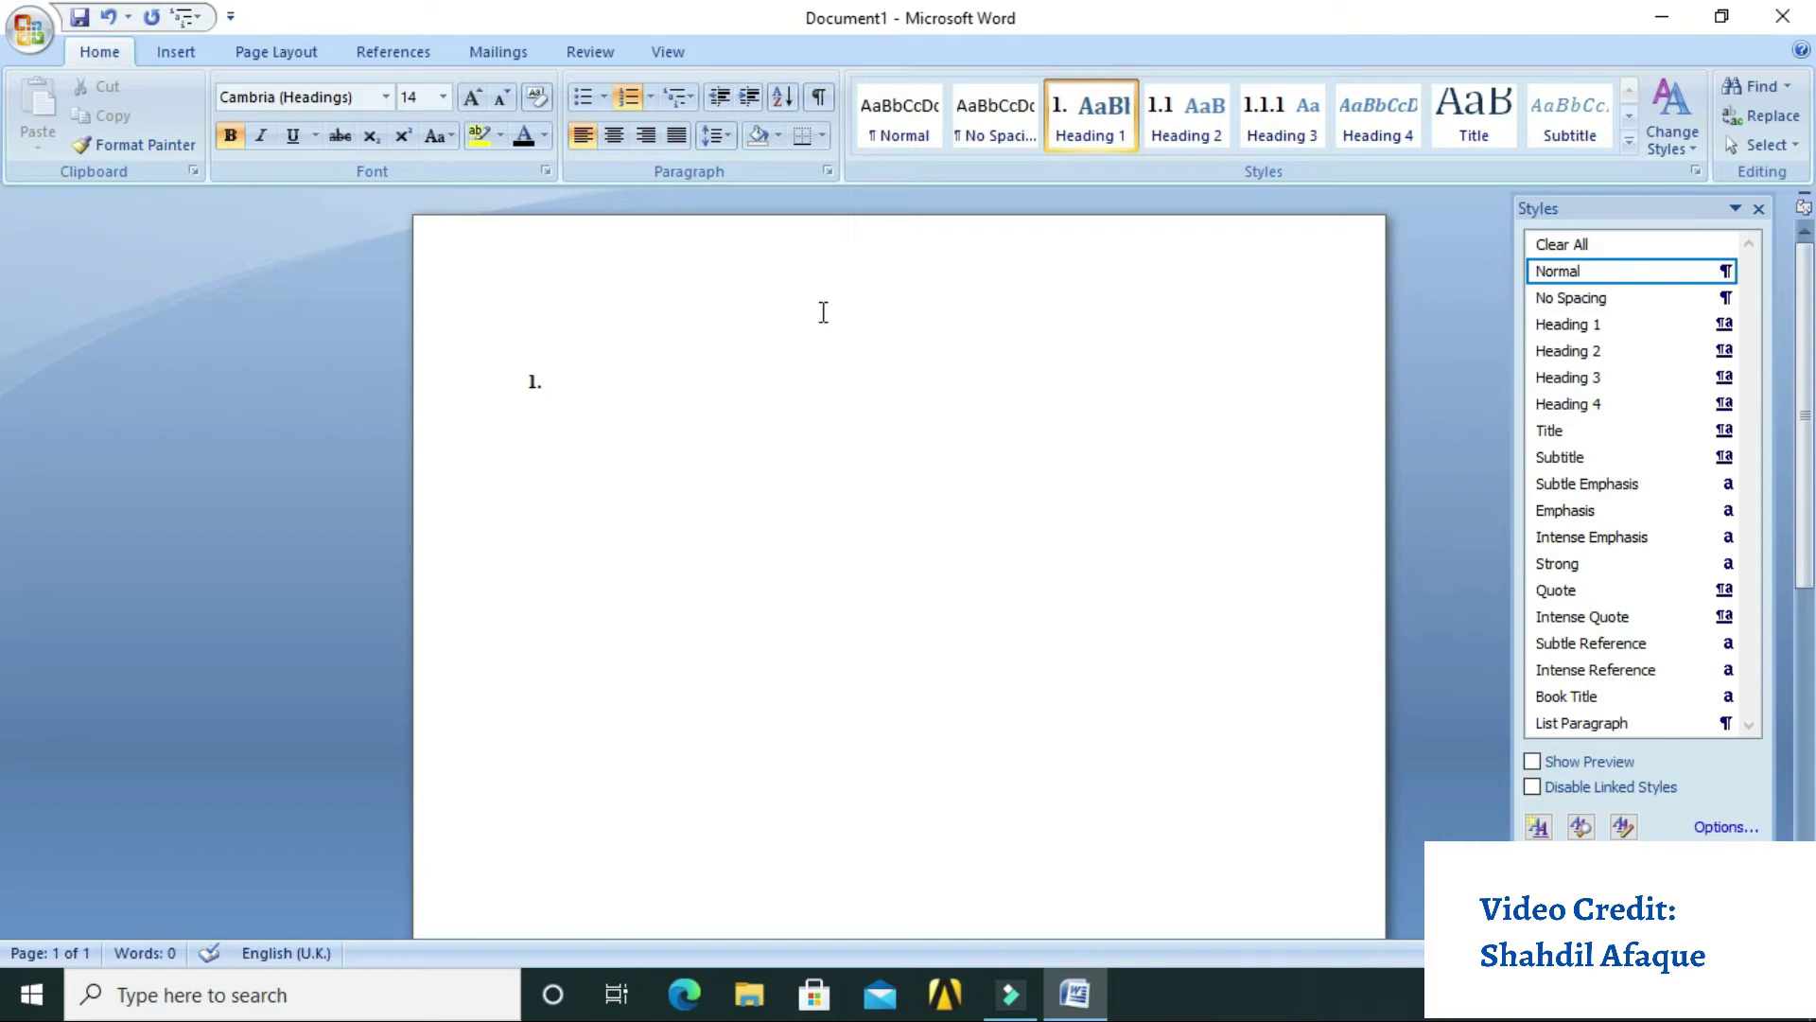
# Type 'Chapter 4' in the Title style and add an empty line below it
pyautogui.click(1483, 127)
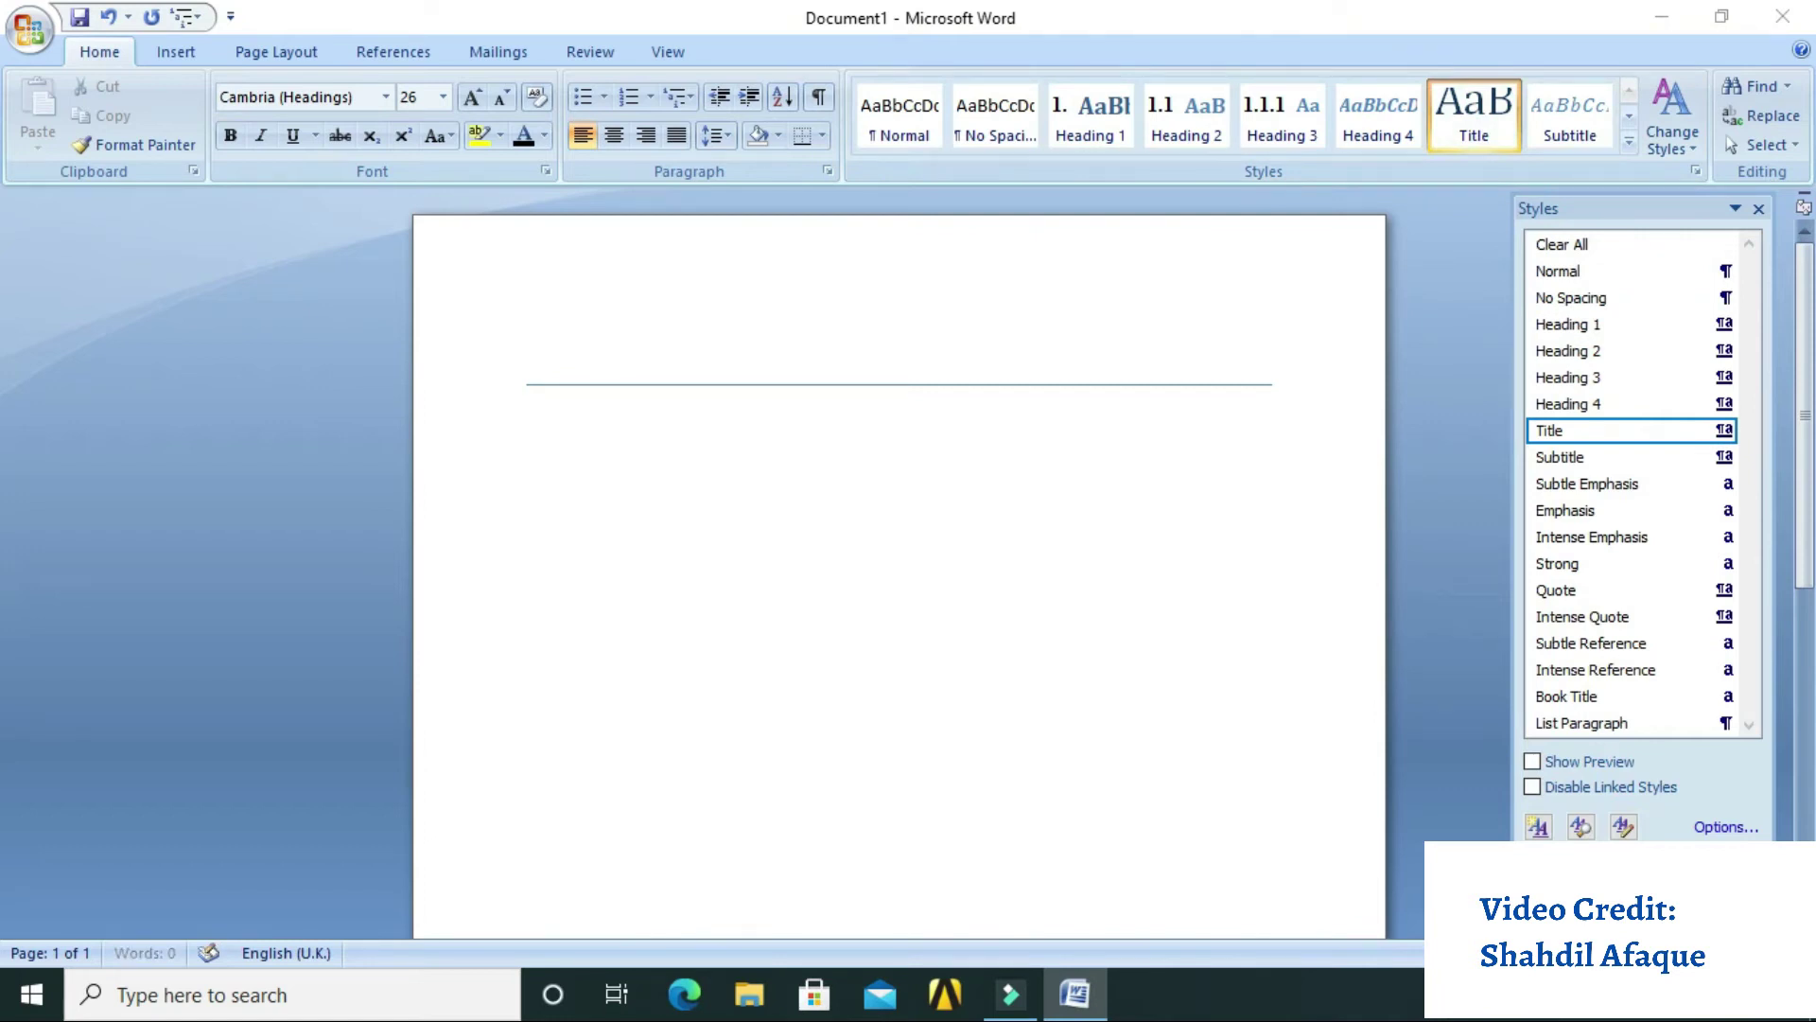
pyautogui.write('CHA')
pyautogui.press('BackSpace')
pyautogui.press('BackSpace')
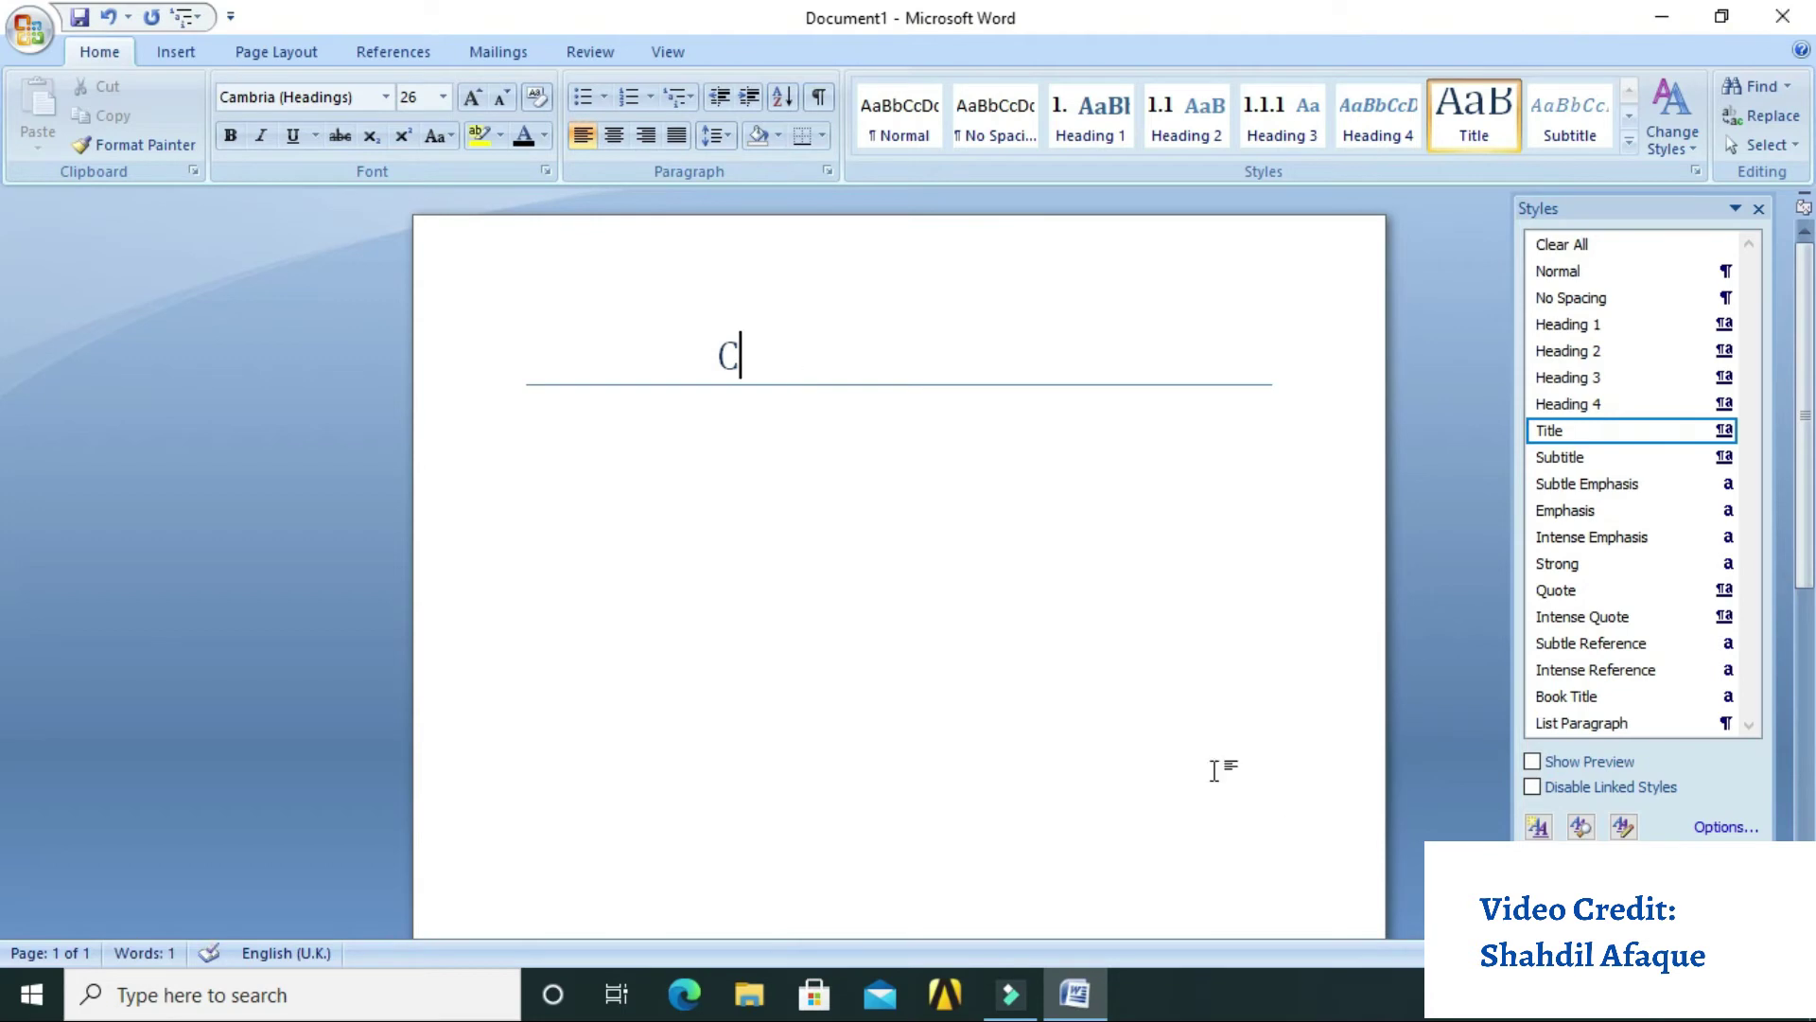
pyautogui.write('hapter ')
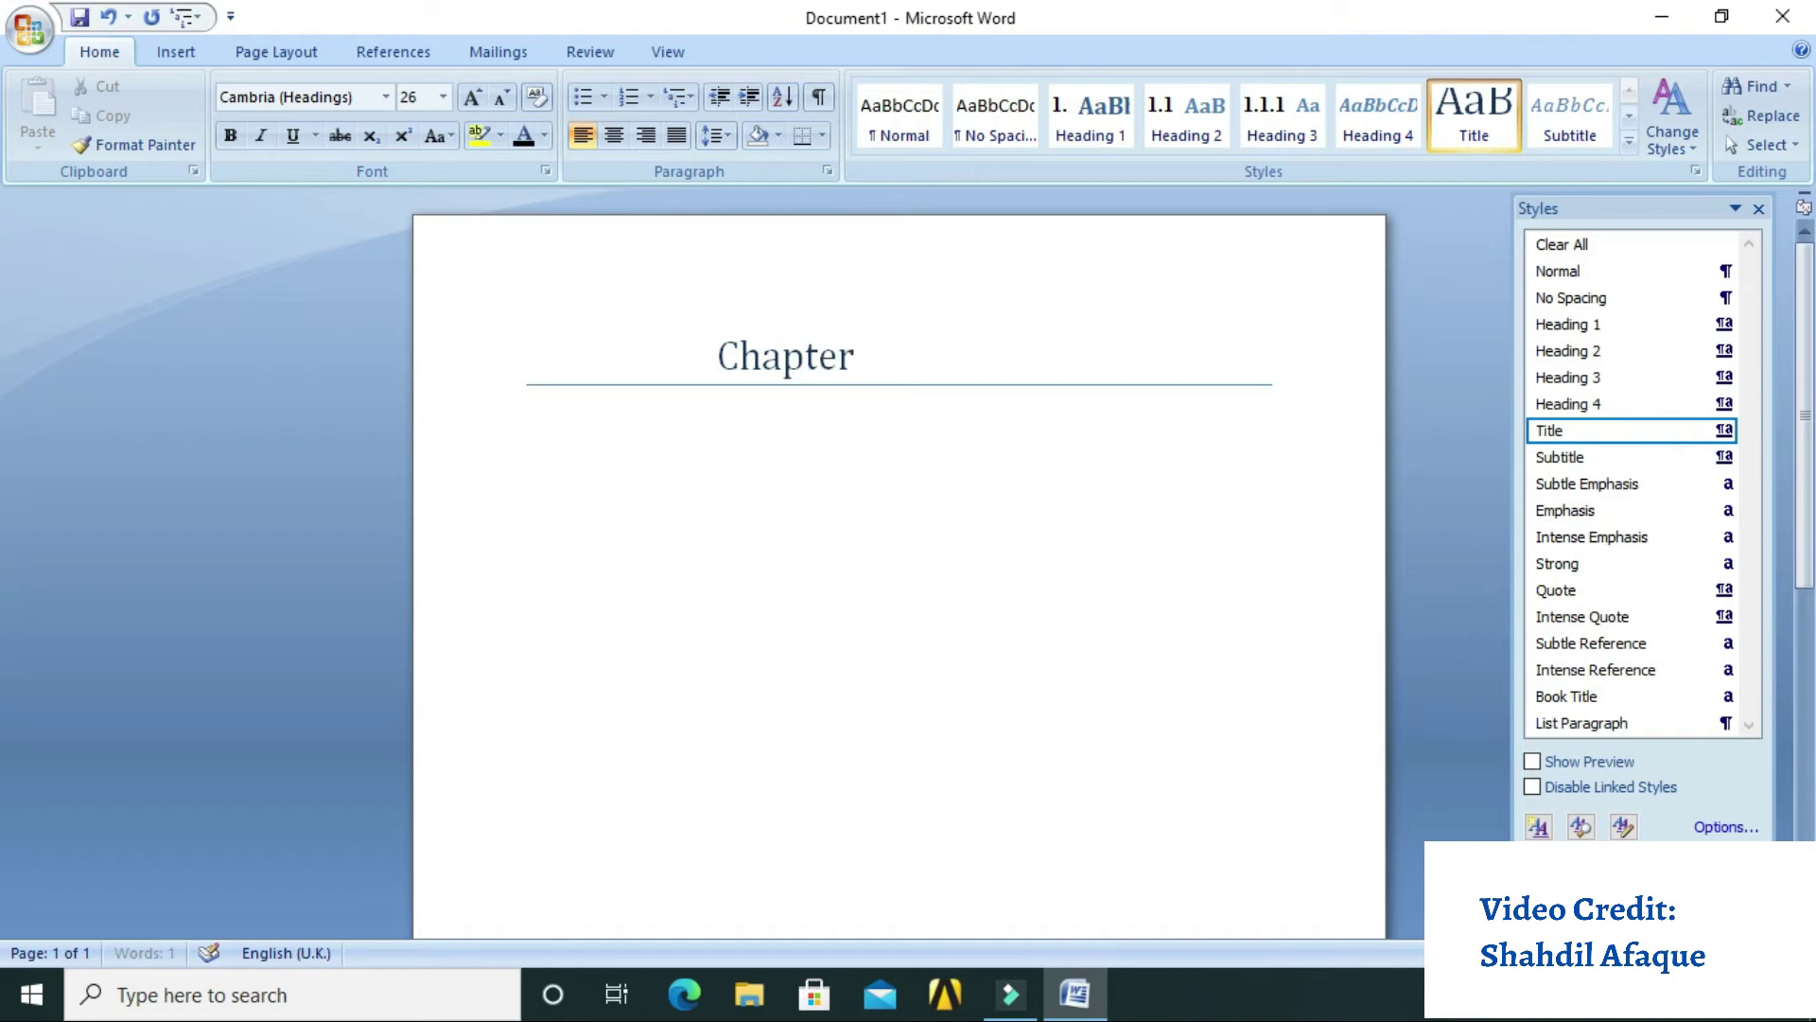
pyautogui.write('4')
pyautogui.click(643, 459)
pyautogui.click(935, 370)
pyautogui.press('Return')
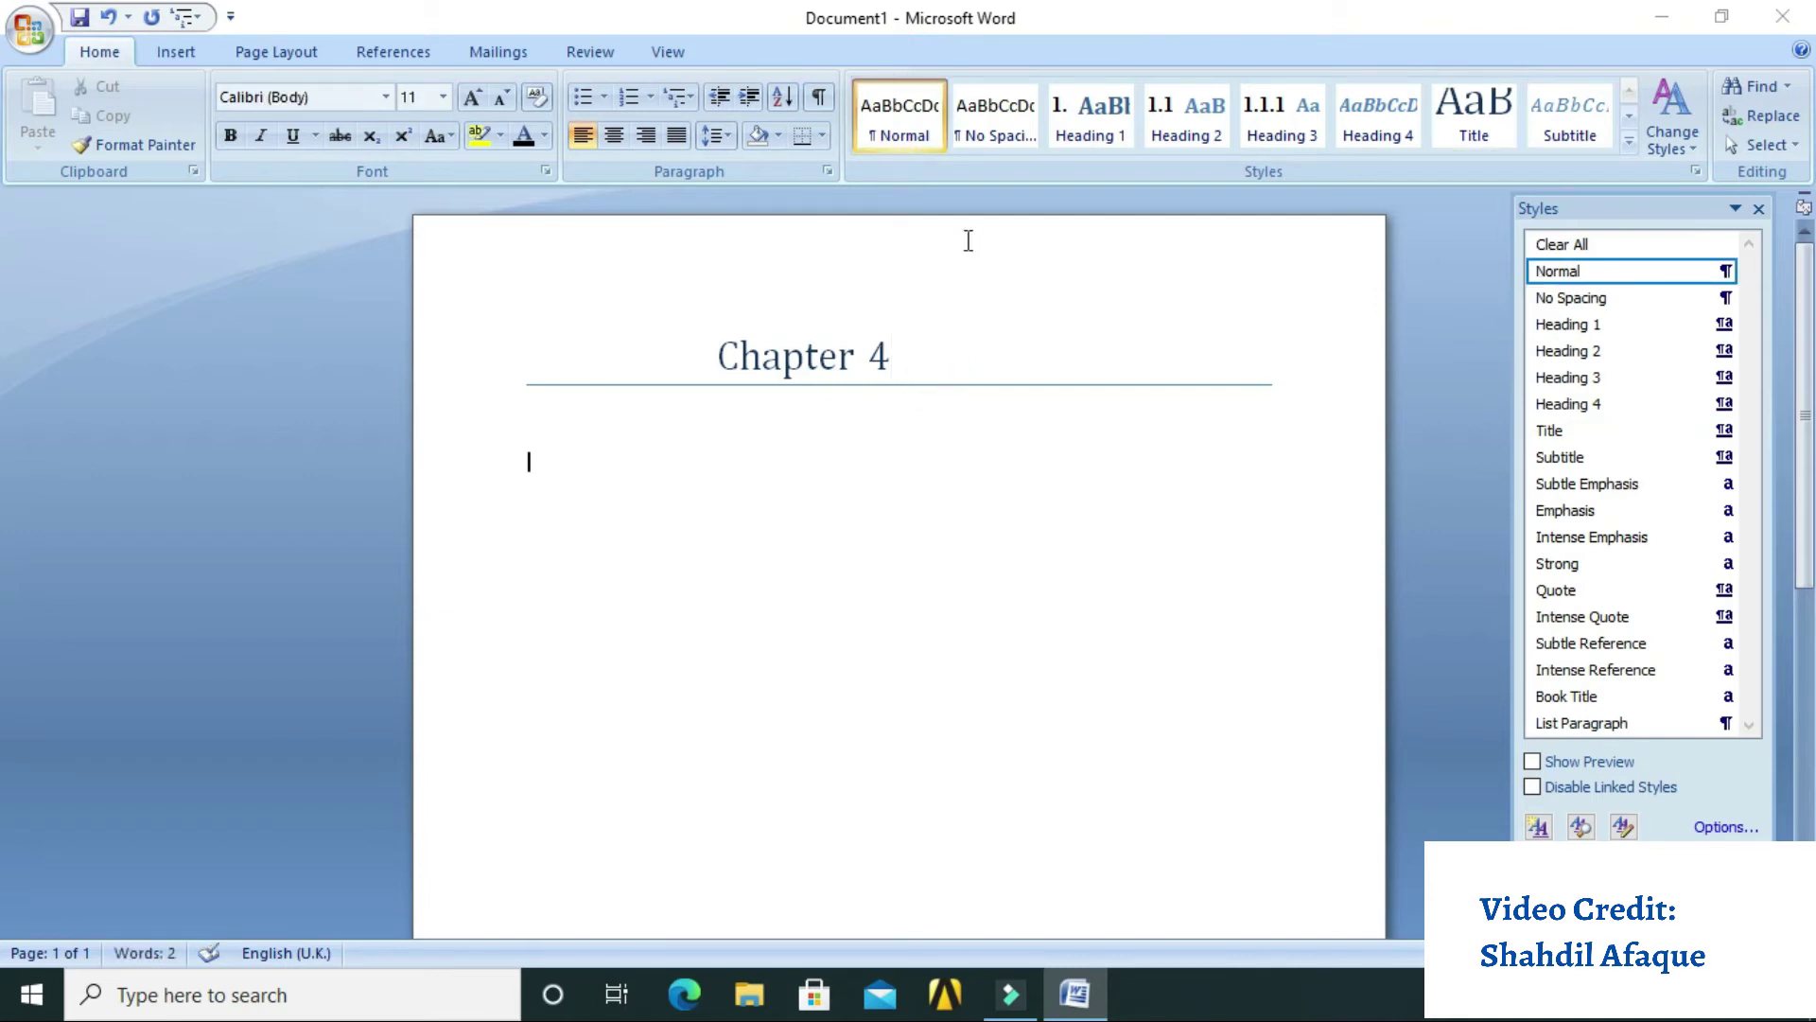
# Format 'Chapter 4' as 14 pt bold black Times New Roman, centred
pyautogui.moveTo(579, 274); pyautogui.dragTo(990, 385)
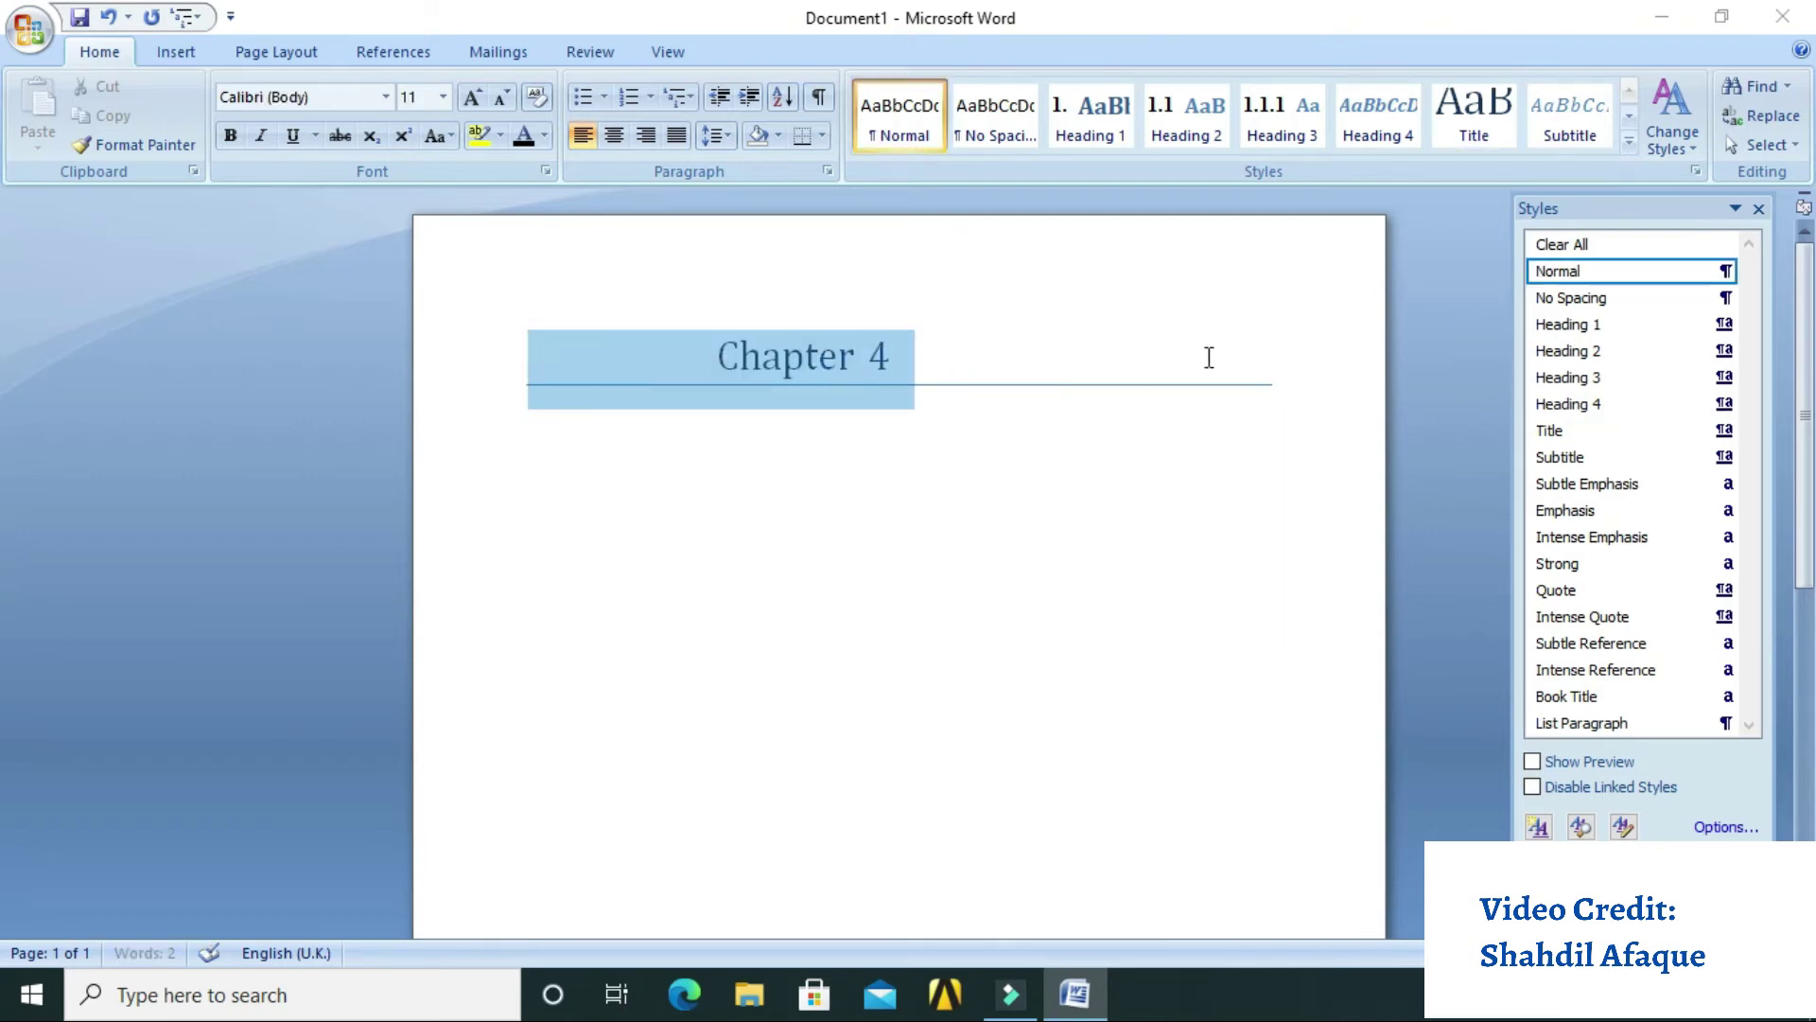
pyautogui.click(443, 96)
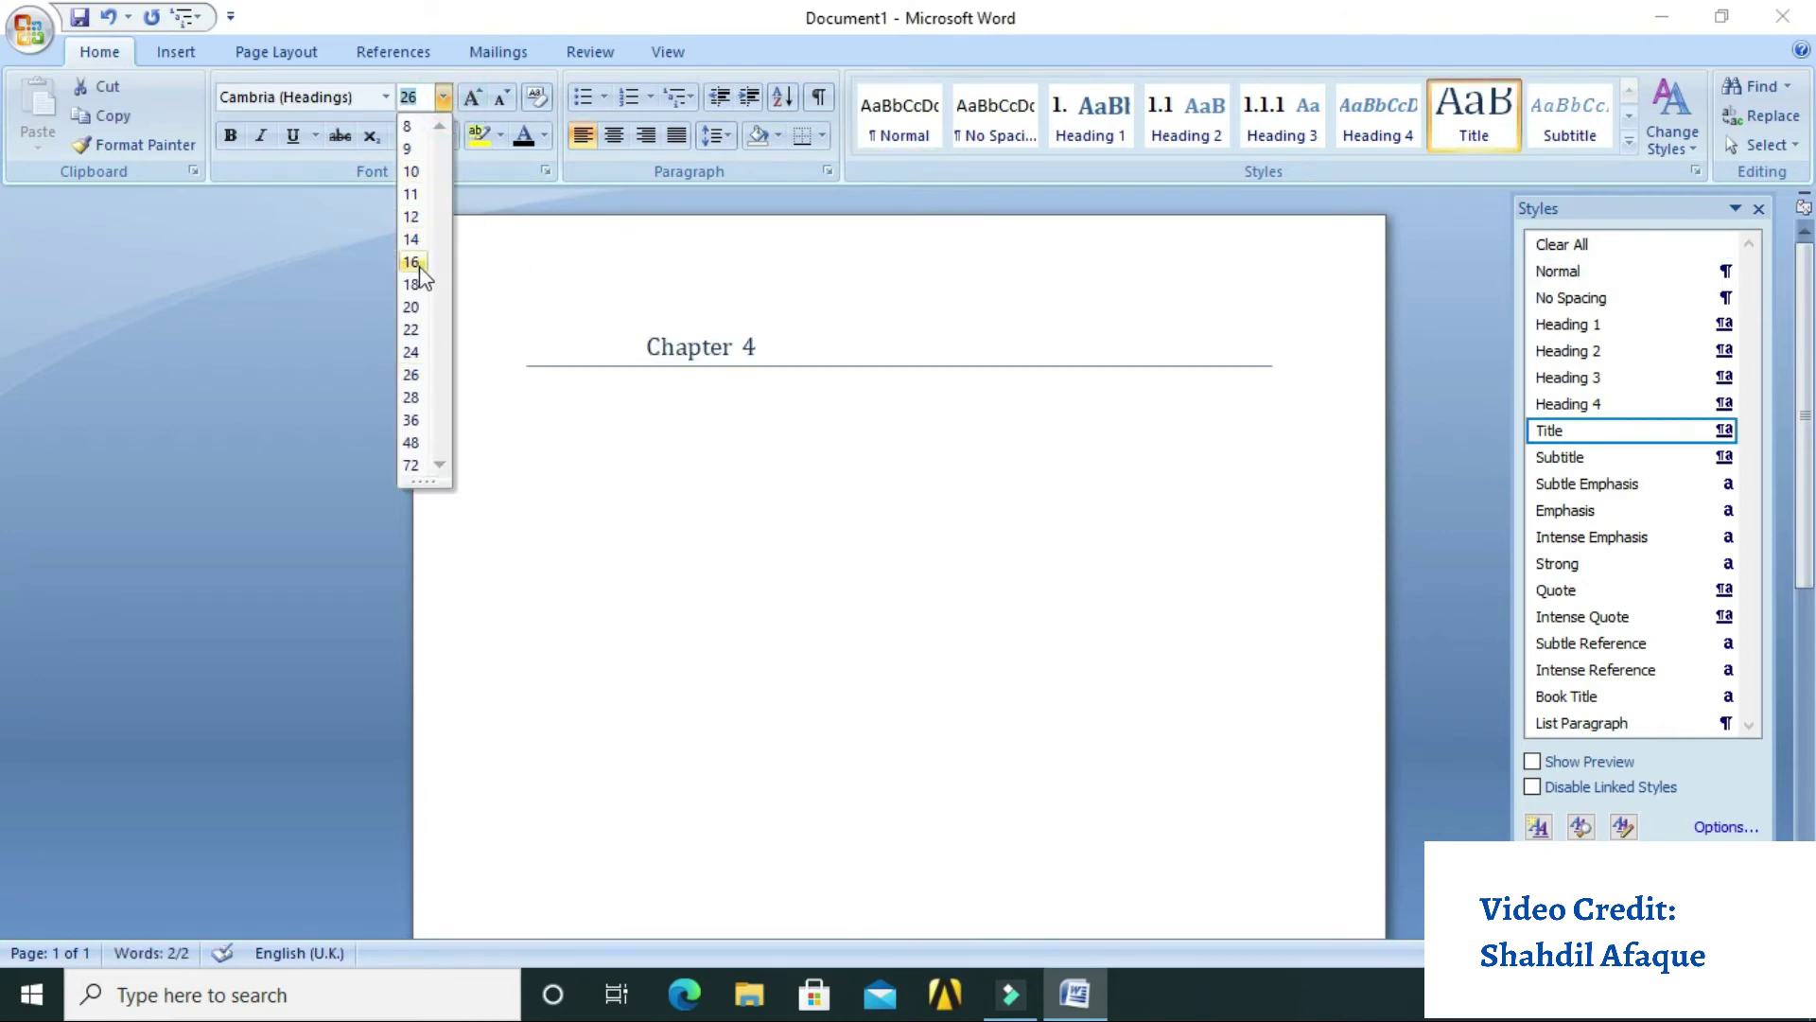
pyautogui.click(412, 240)
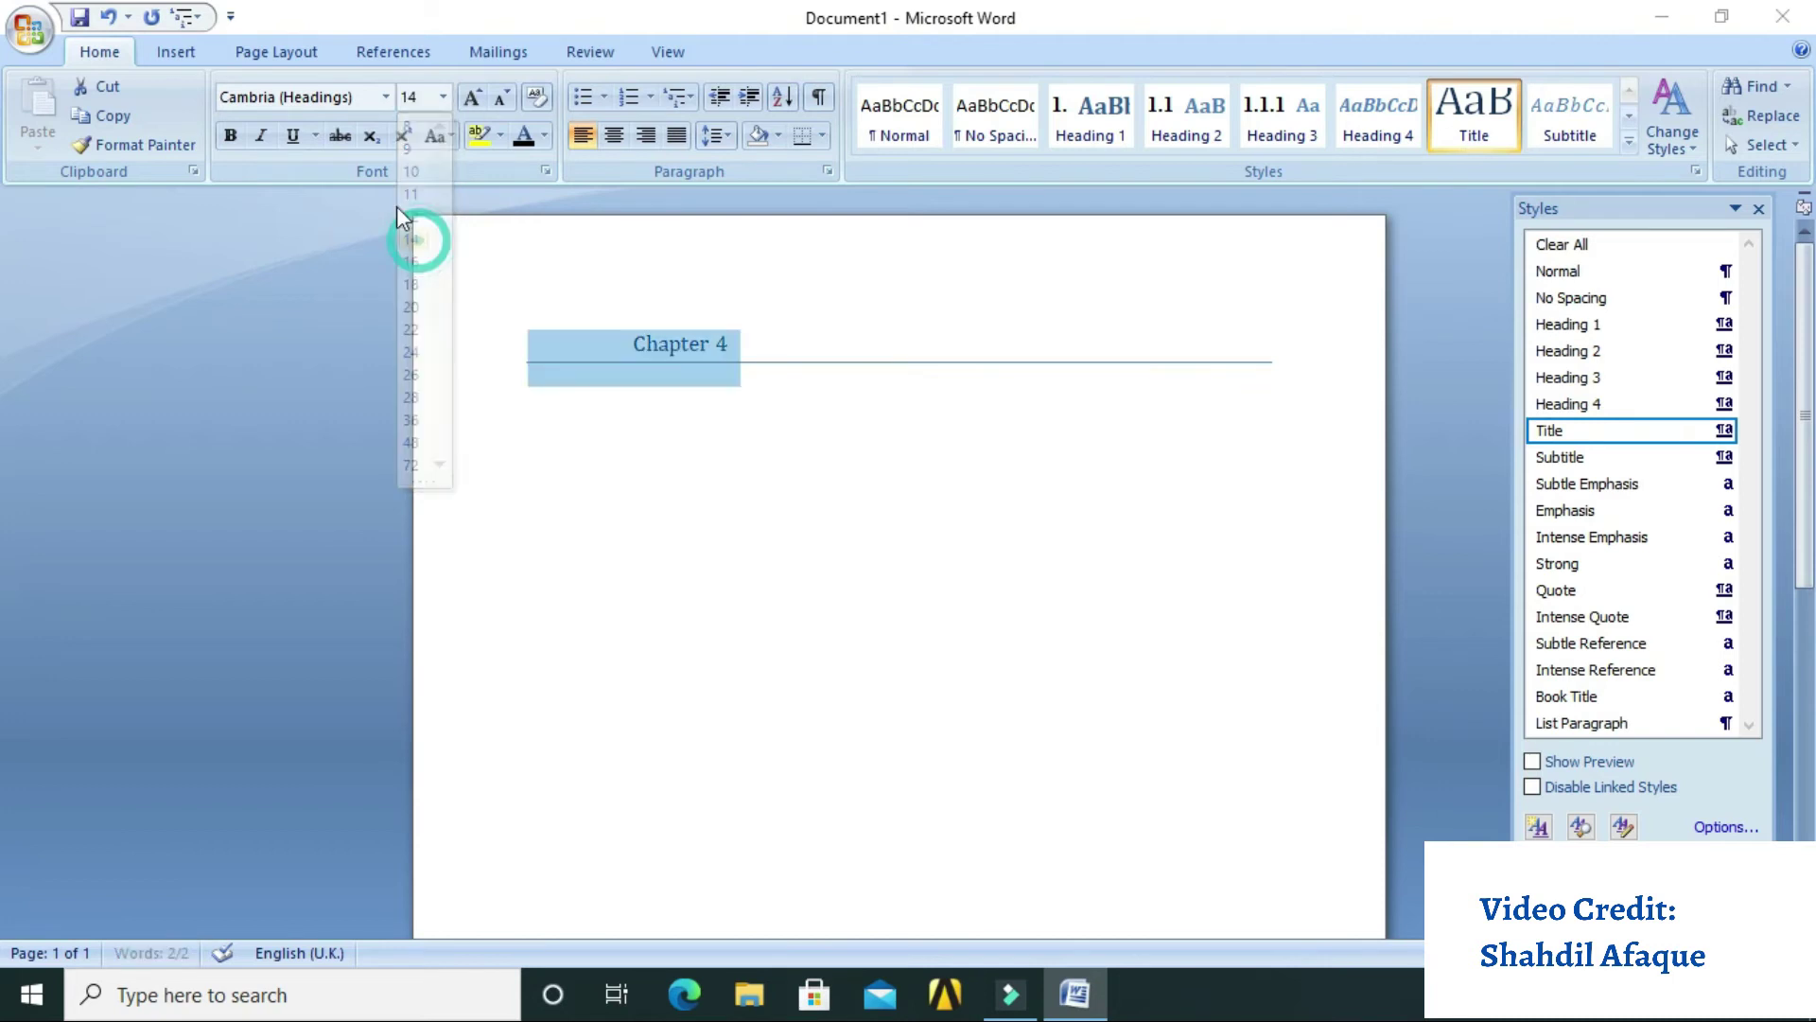
pyautogui.click(386, 96)
pyautogui.click(373, 252)
pyautogui.click(230, 136)
pyautogui.click(525, 141)
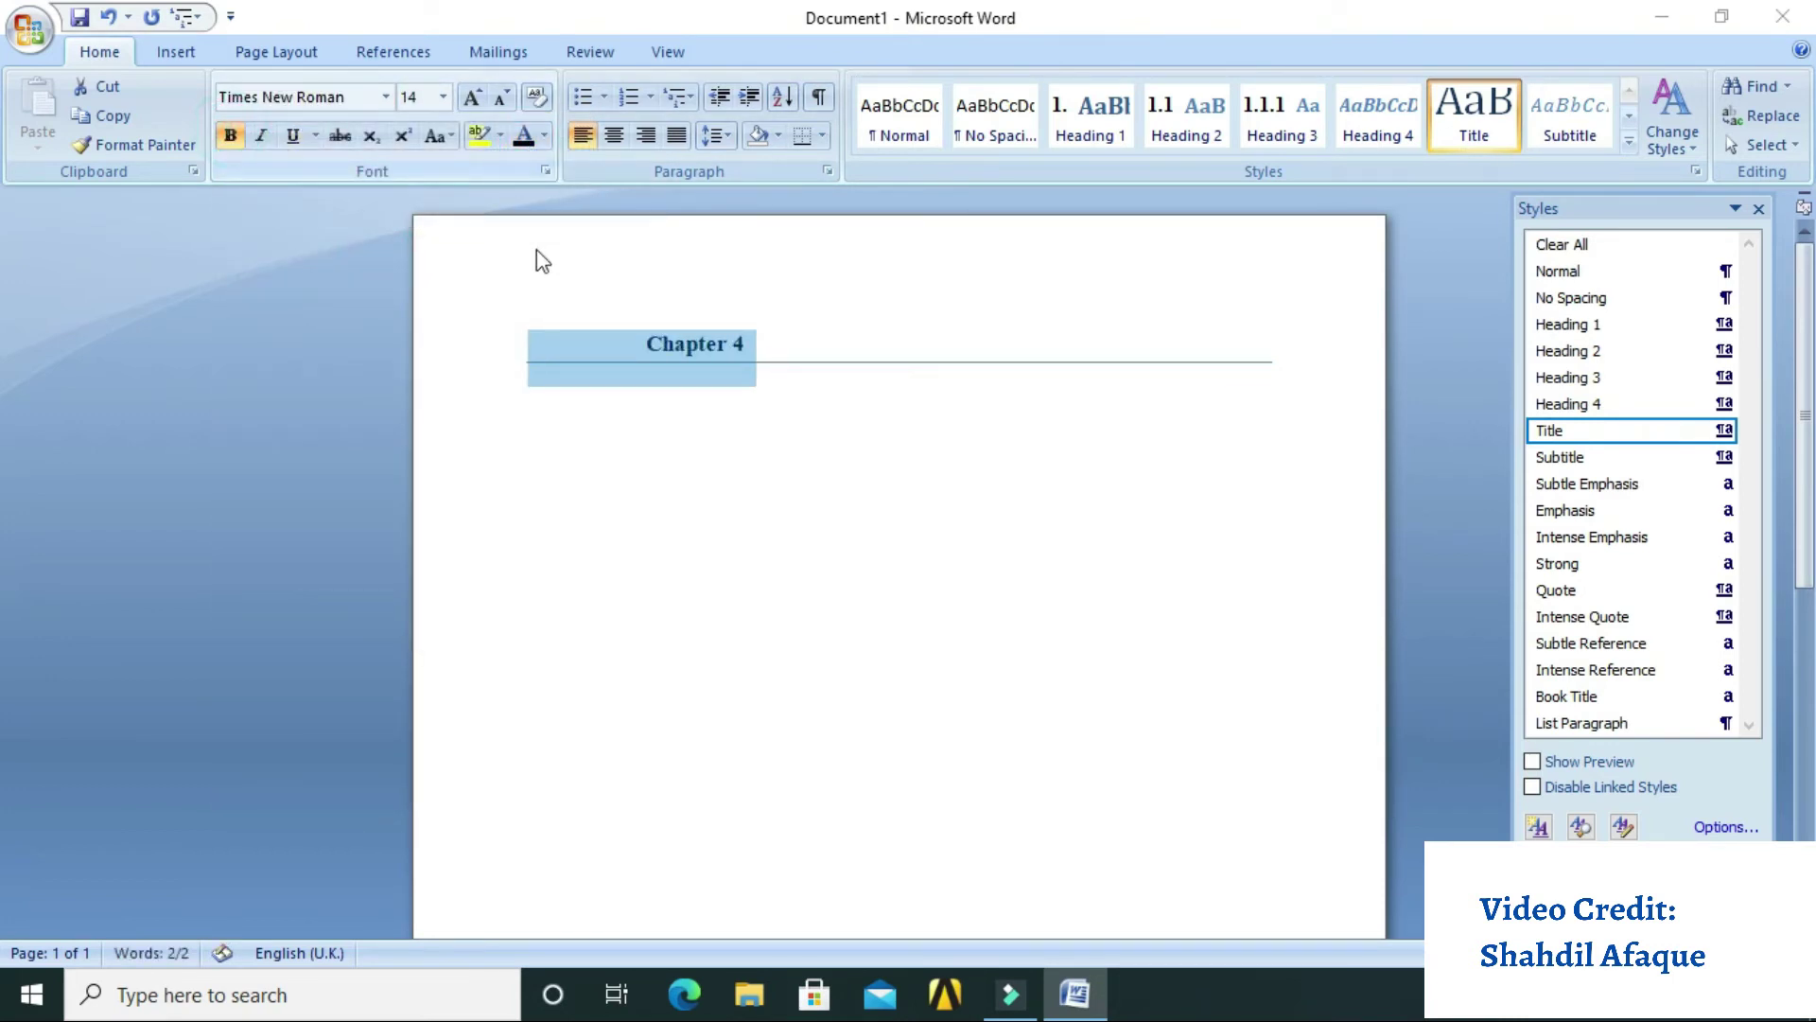
pyautogui.click(539, 316)
pyautogui.tripleClick(628, 341)
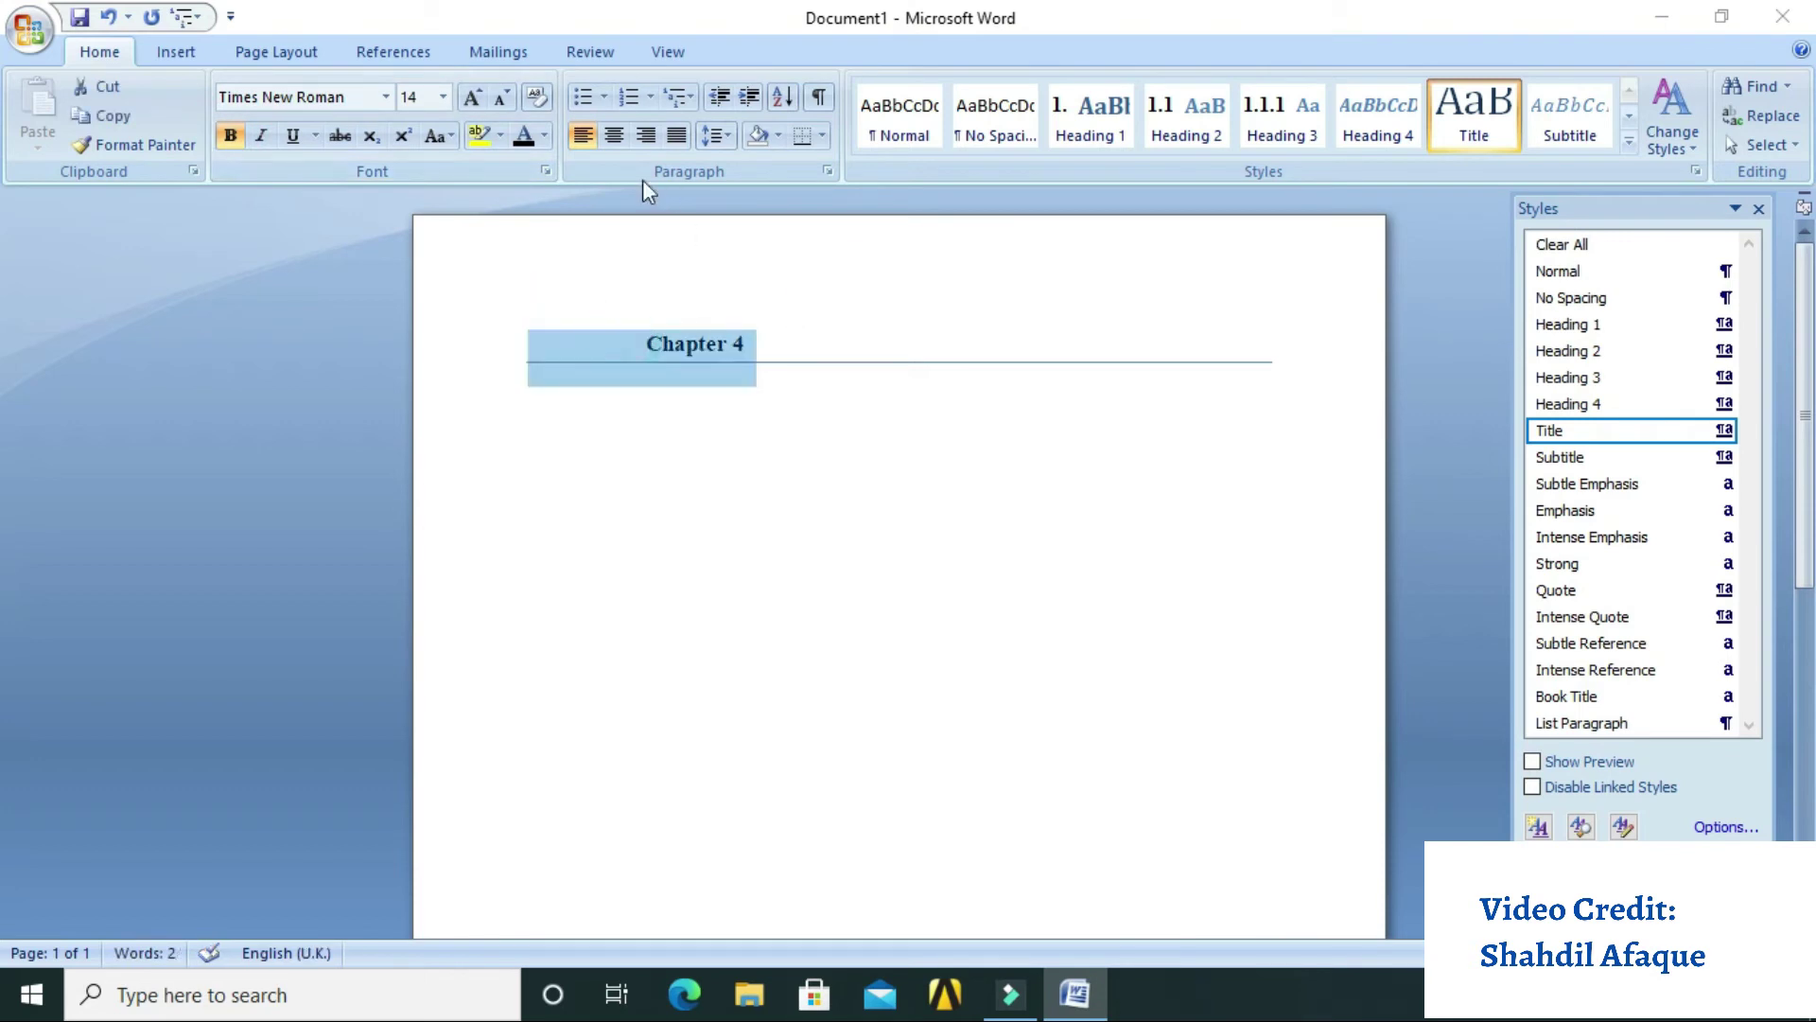
pyautogui.click(614, 135)
pyautogui.click(648, 458)
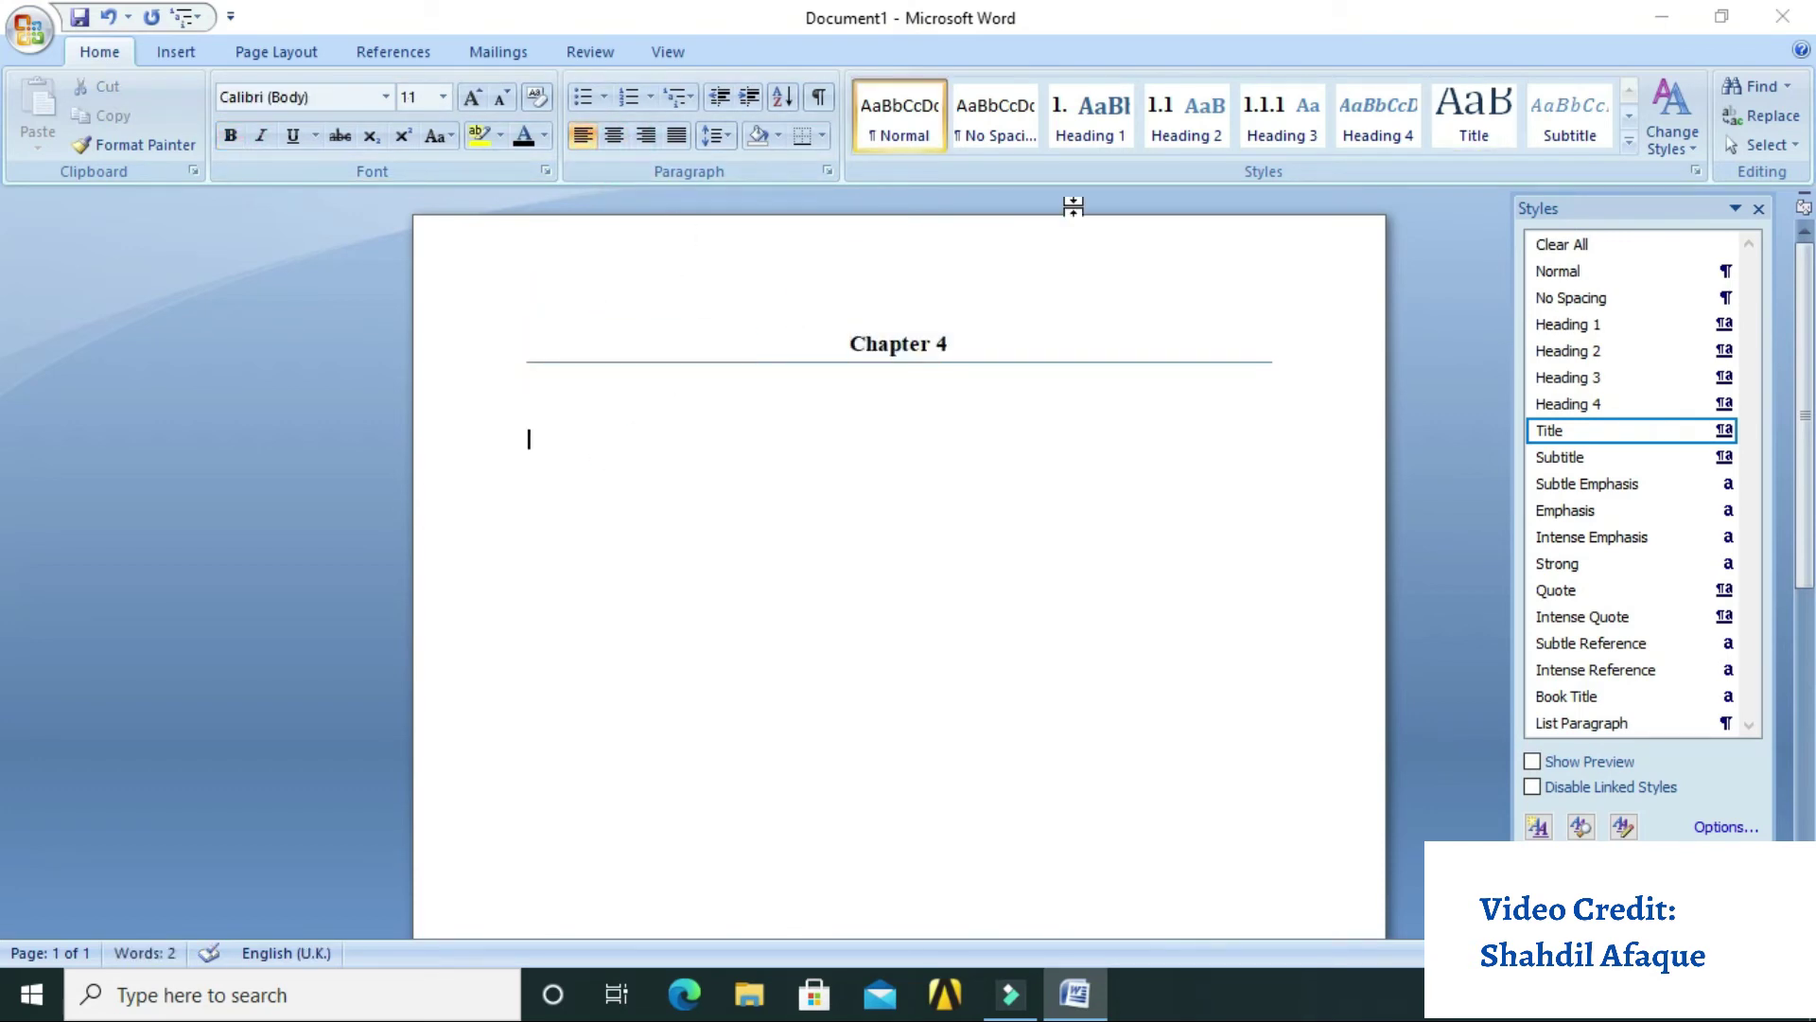
# Type the Heading 1 item 'Geometric modelling and meshing' and start a new line
pyautogui.click(1091, 121)
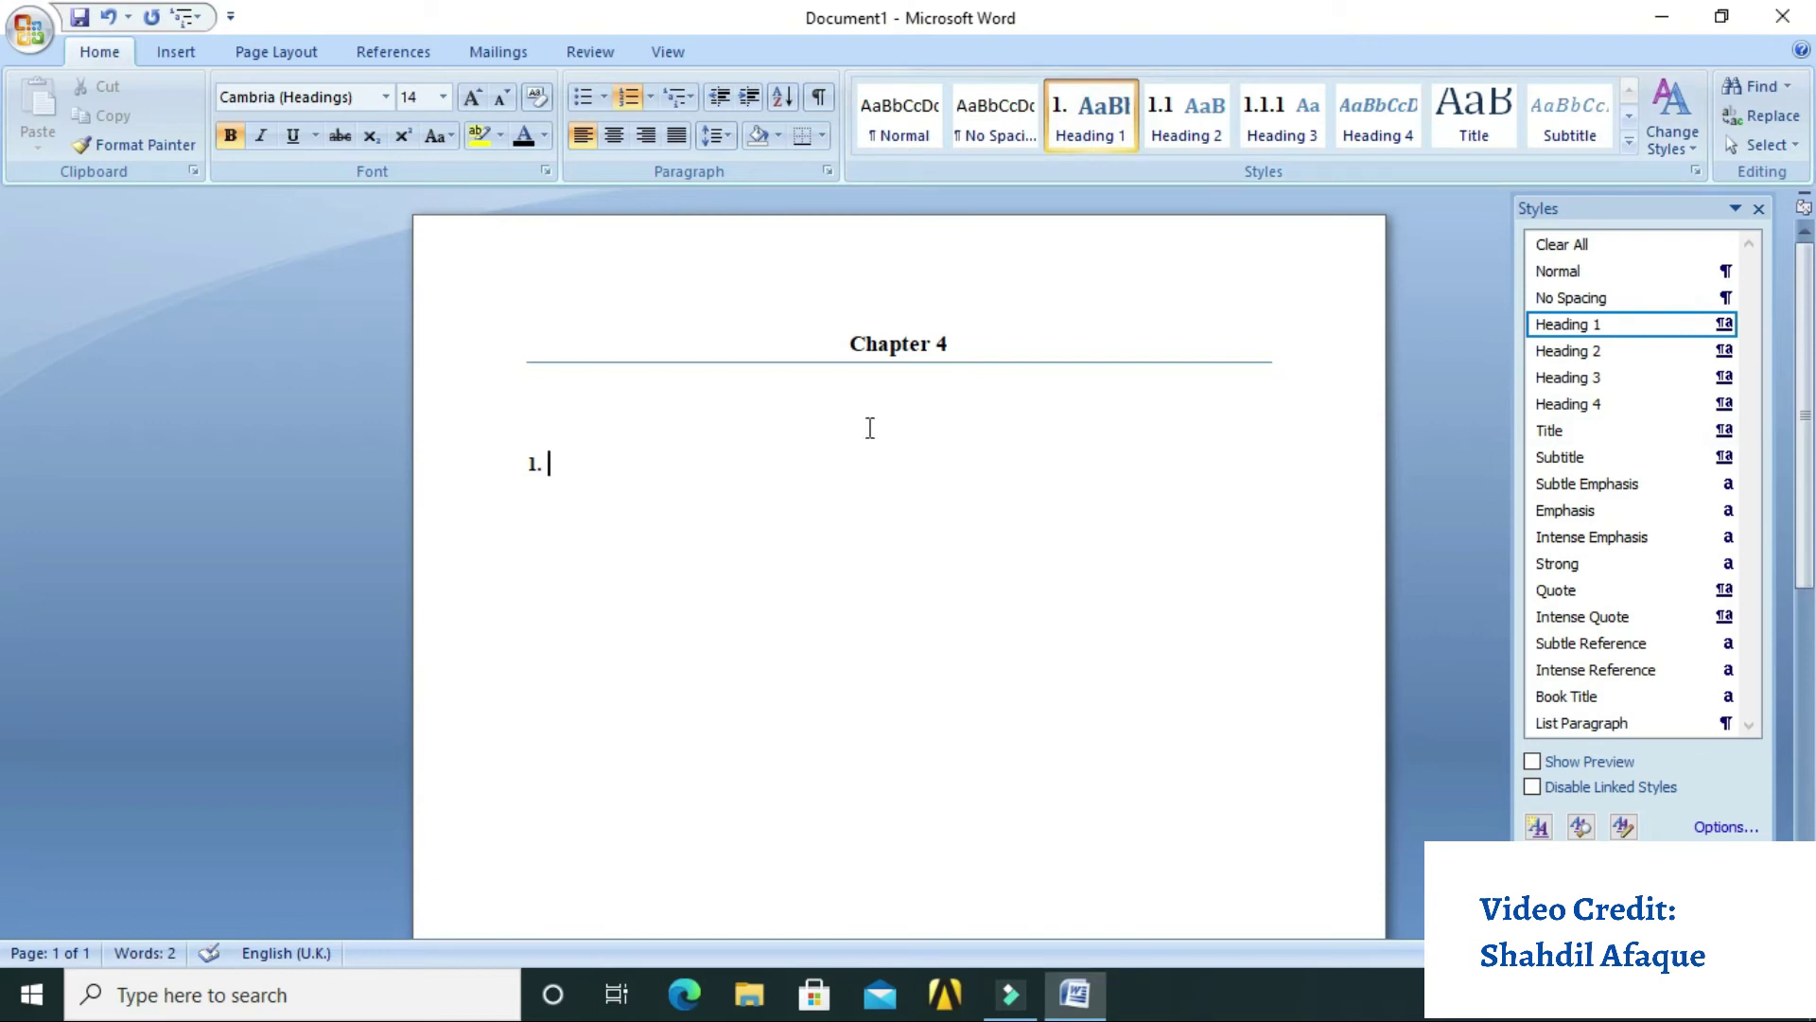
pyautogui.write('geometric o')
pyautogui.press('BackSpace')
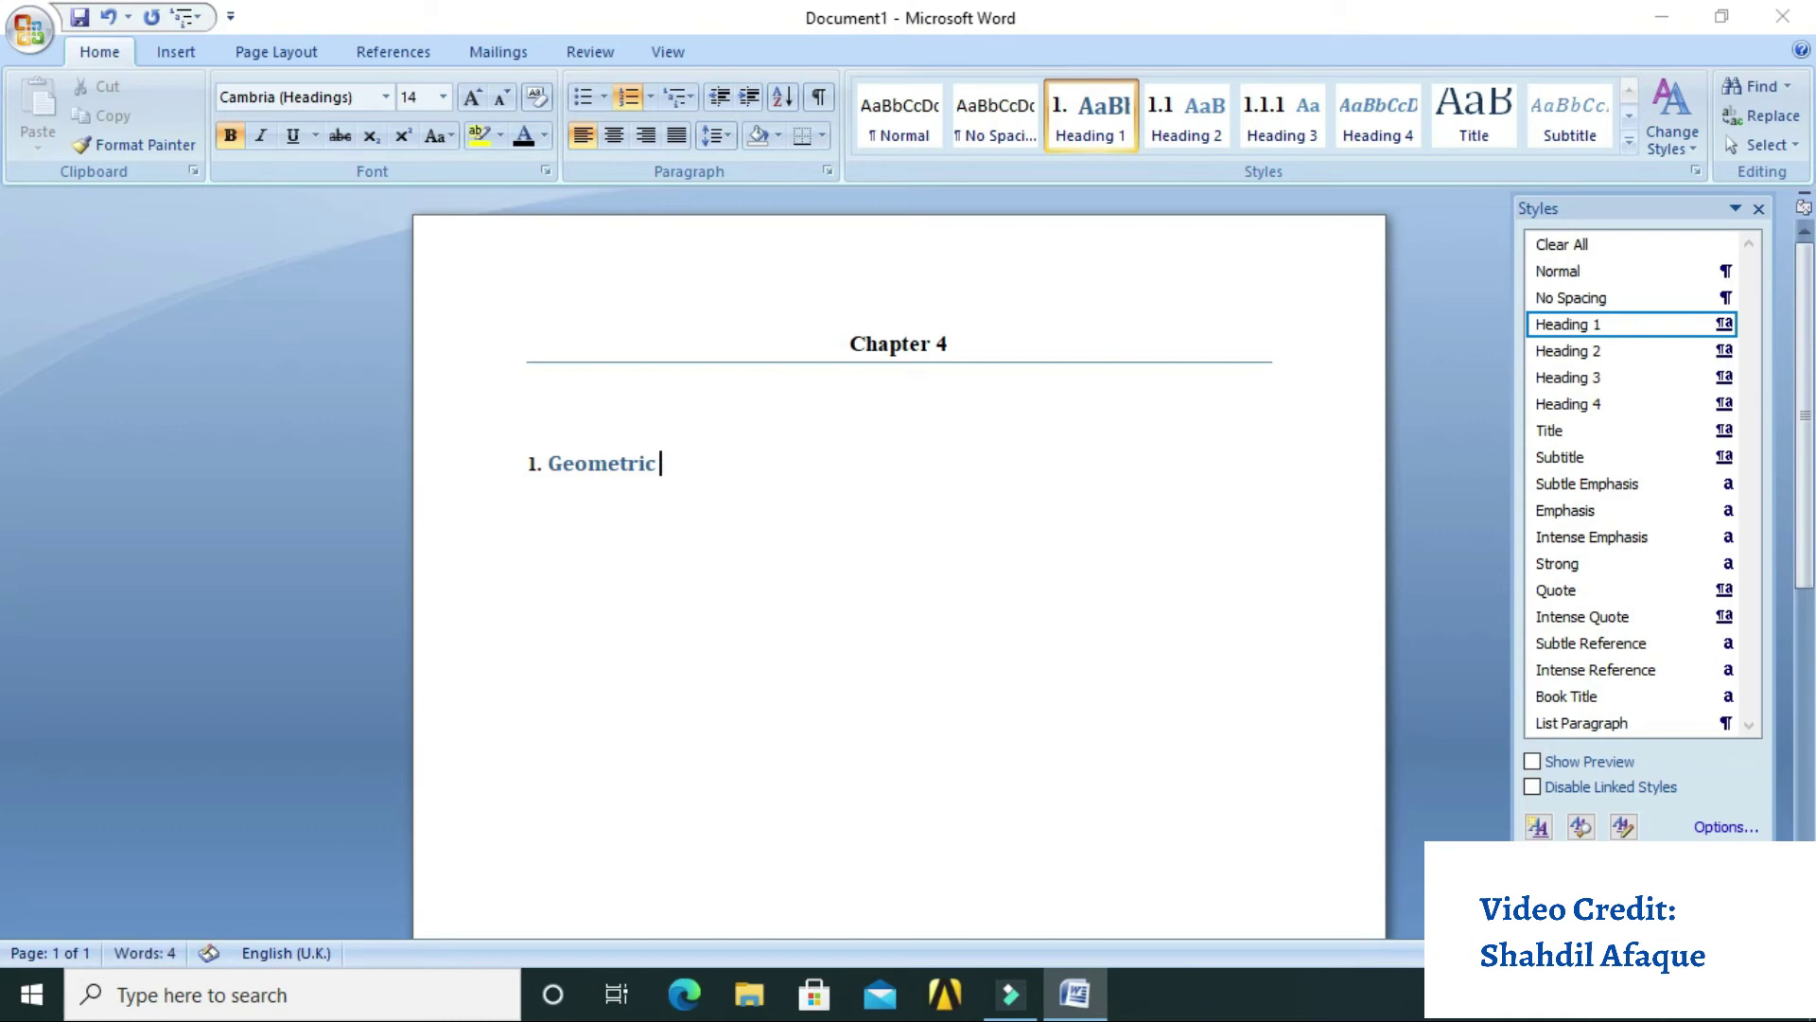
pyautogui.write('m')
pyautogui.write('odelling')
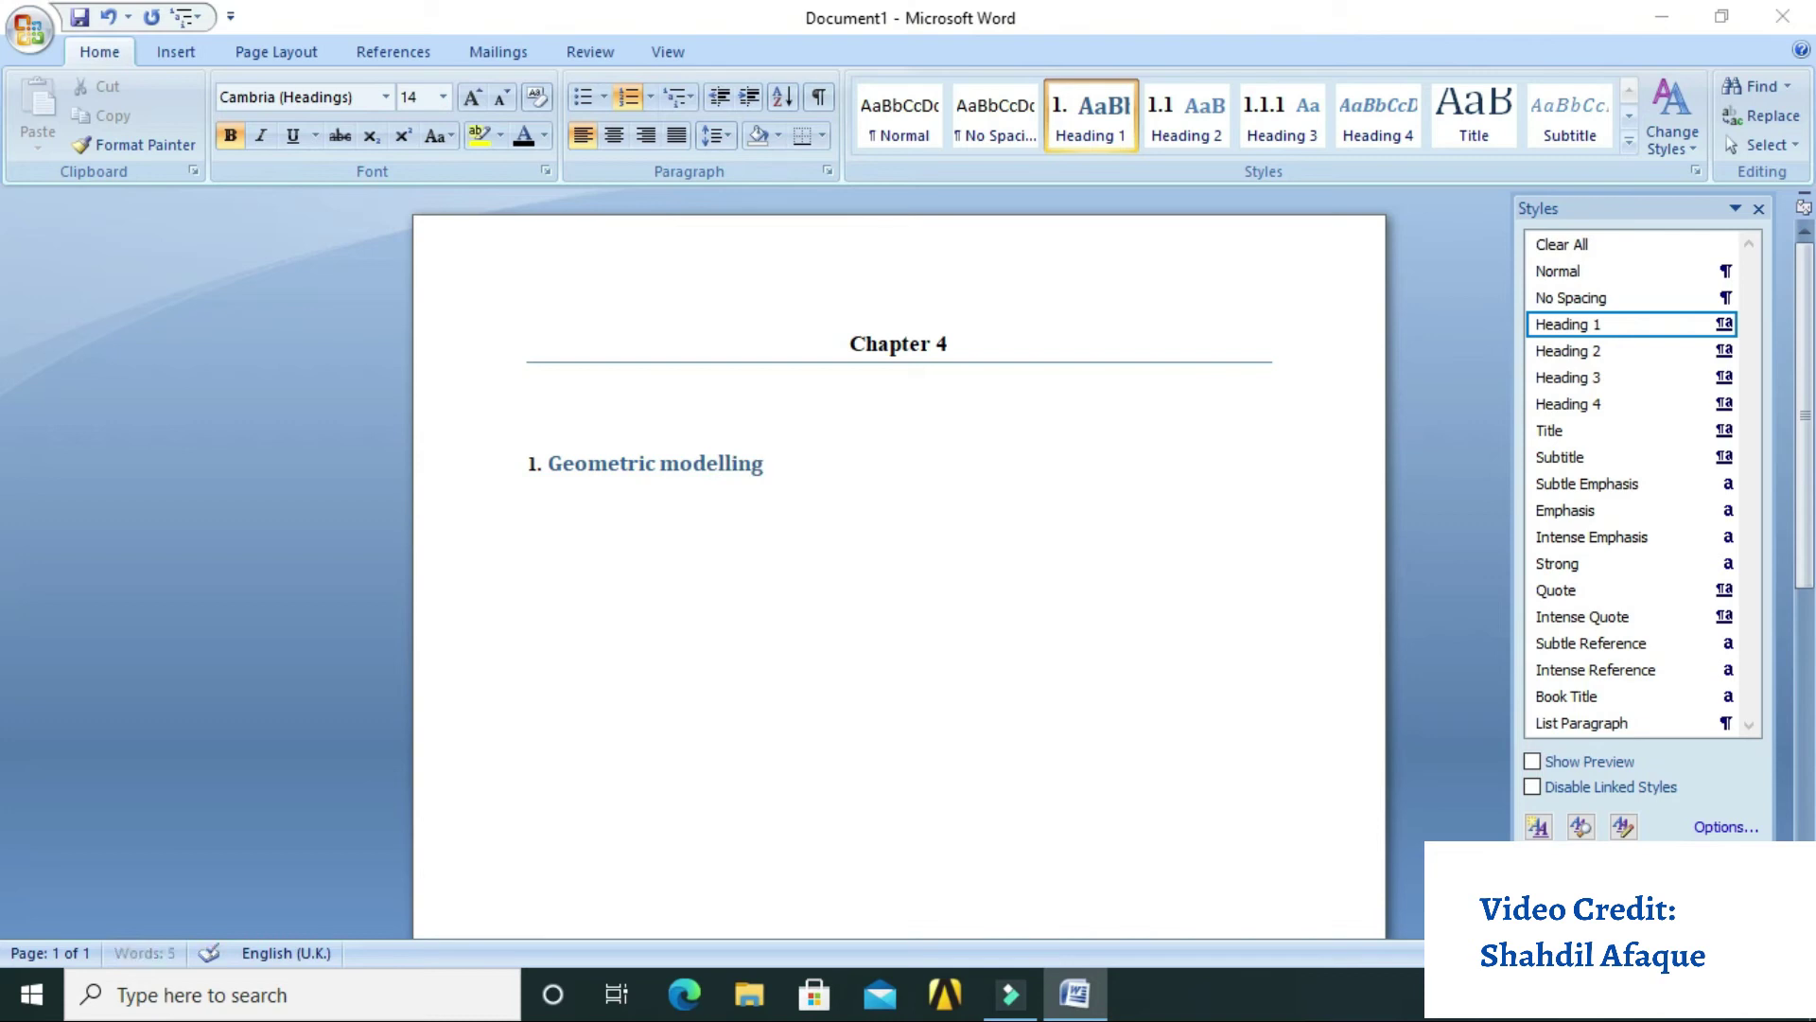
pyautogui.write(' and mes')
pyautogui.write('hing:')
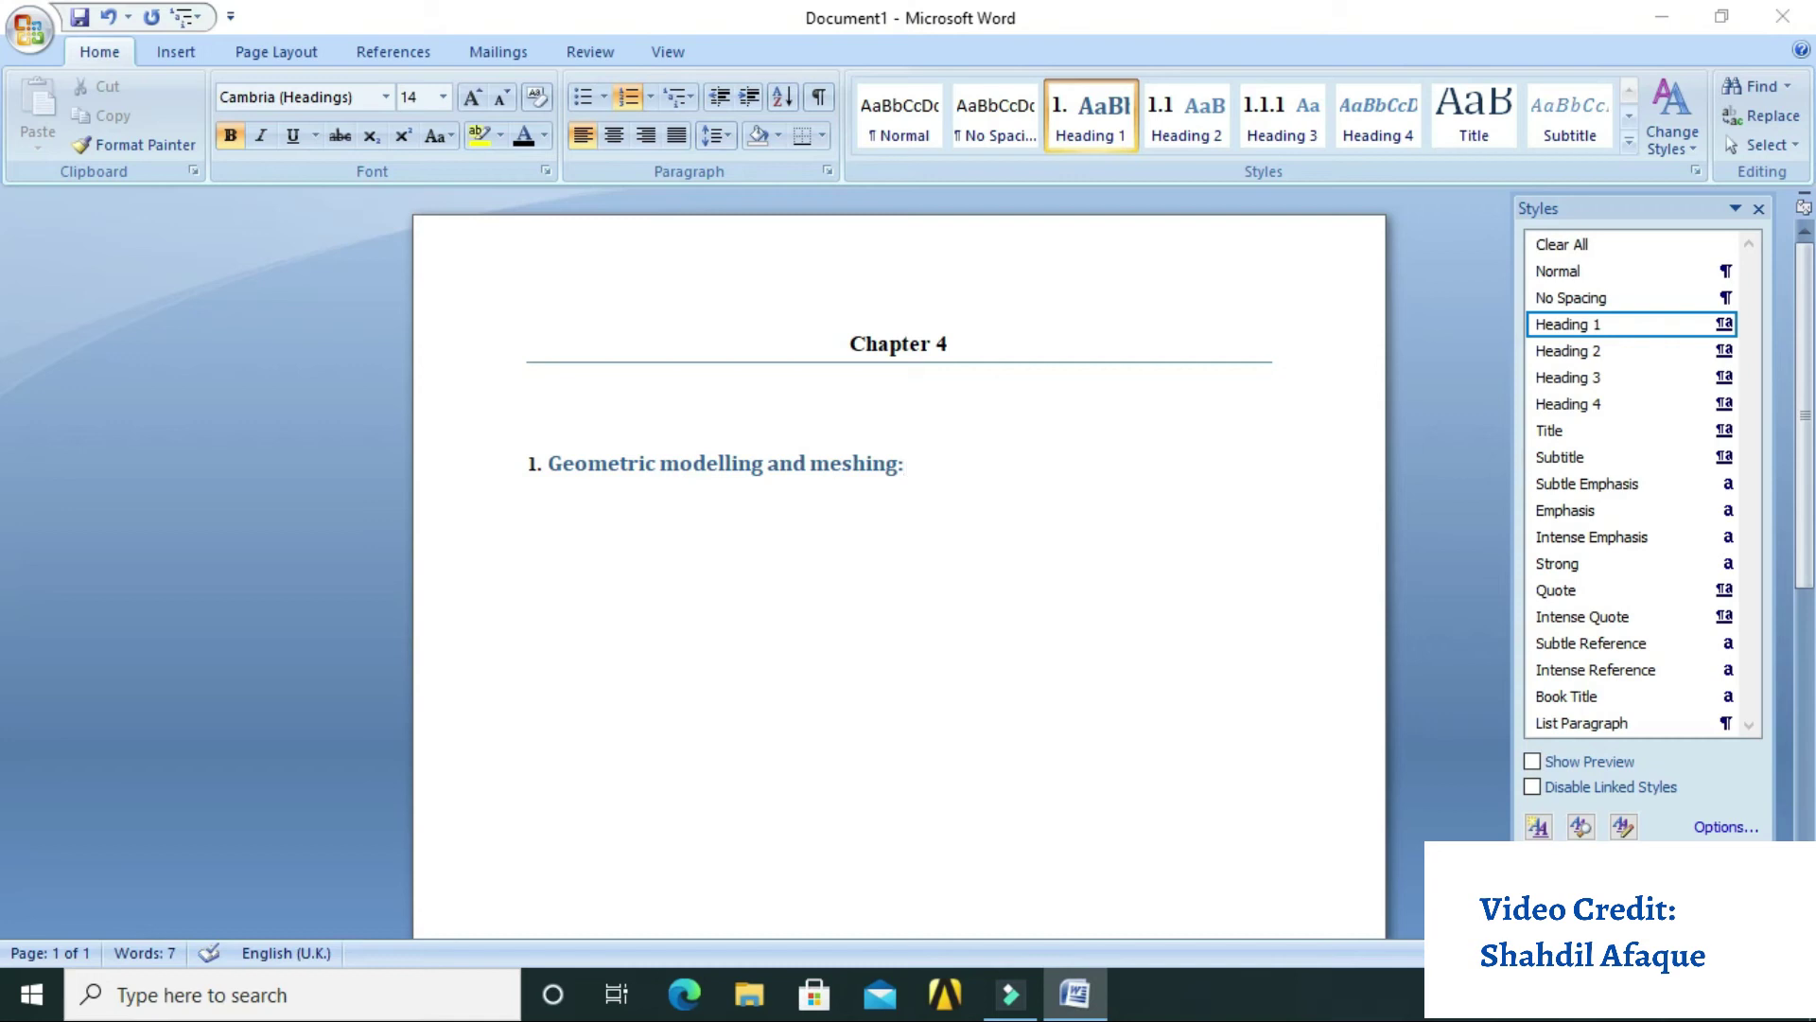
pyautogui.press('Return')
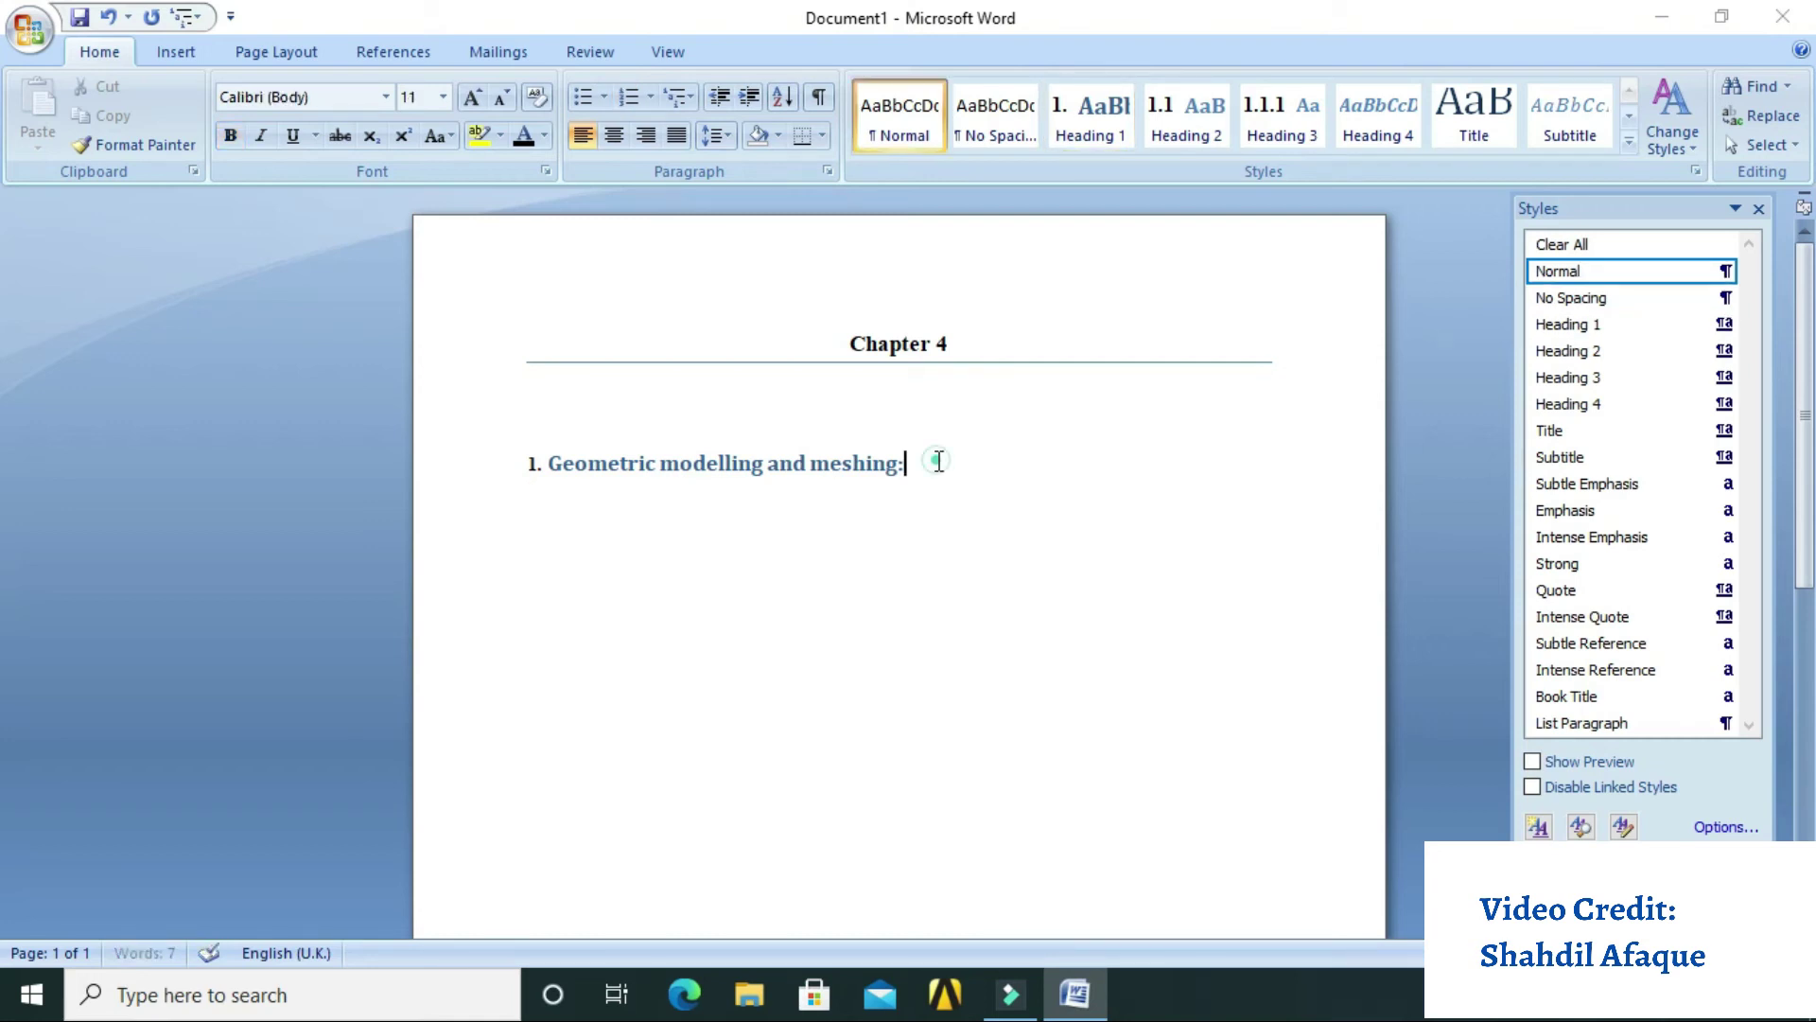
# Make the heading 12 pt black Times New Roman and update Heading 1 to match
pyautogui.moveTo(938, 464); pyautogui.dragTo(527, 461)
pyautogui.click(444, 98)
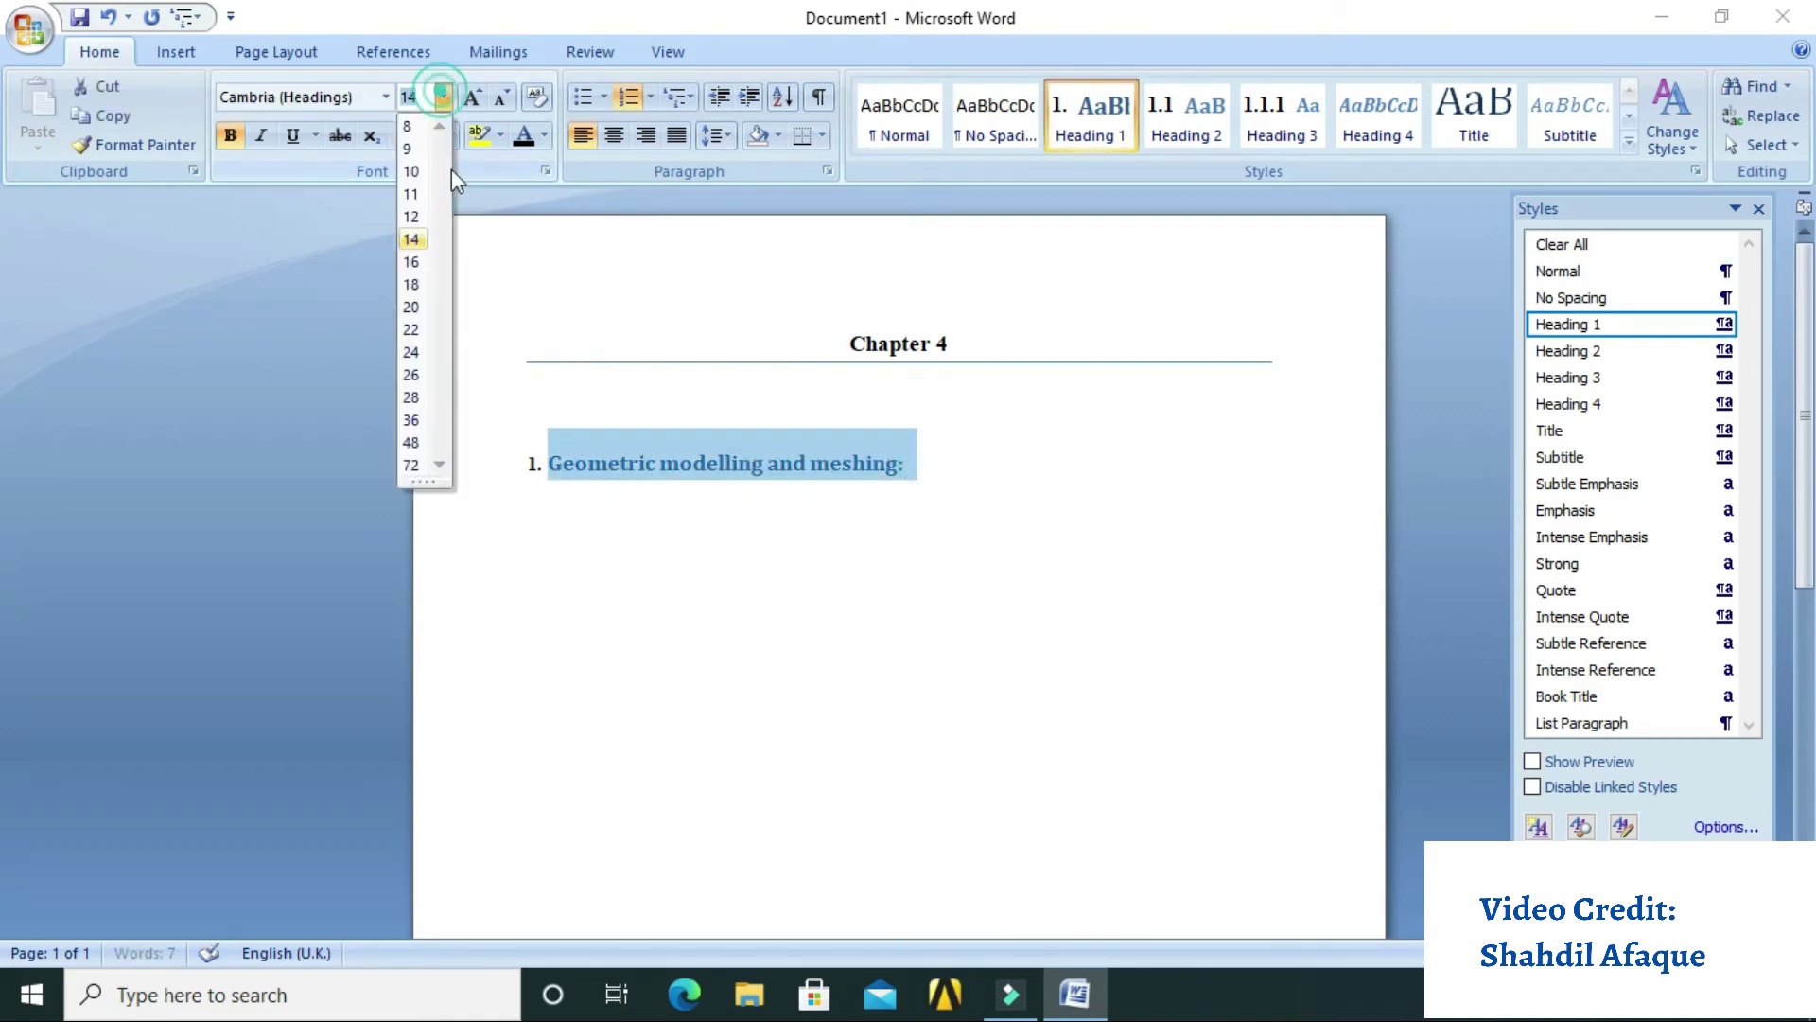
pyautogui.click(405, 223)
pyautogui.click(387, 98)
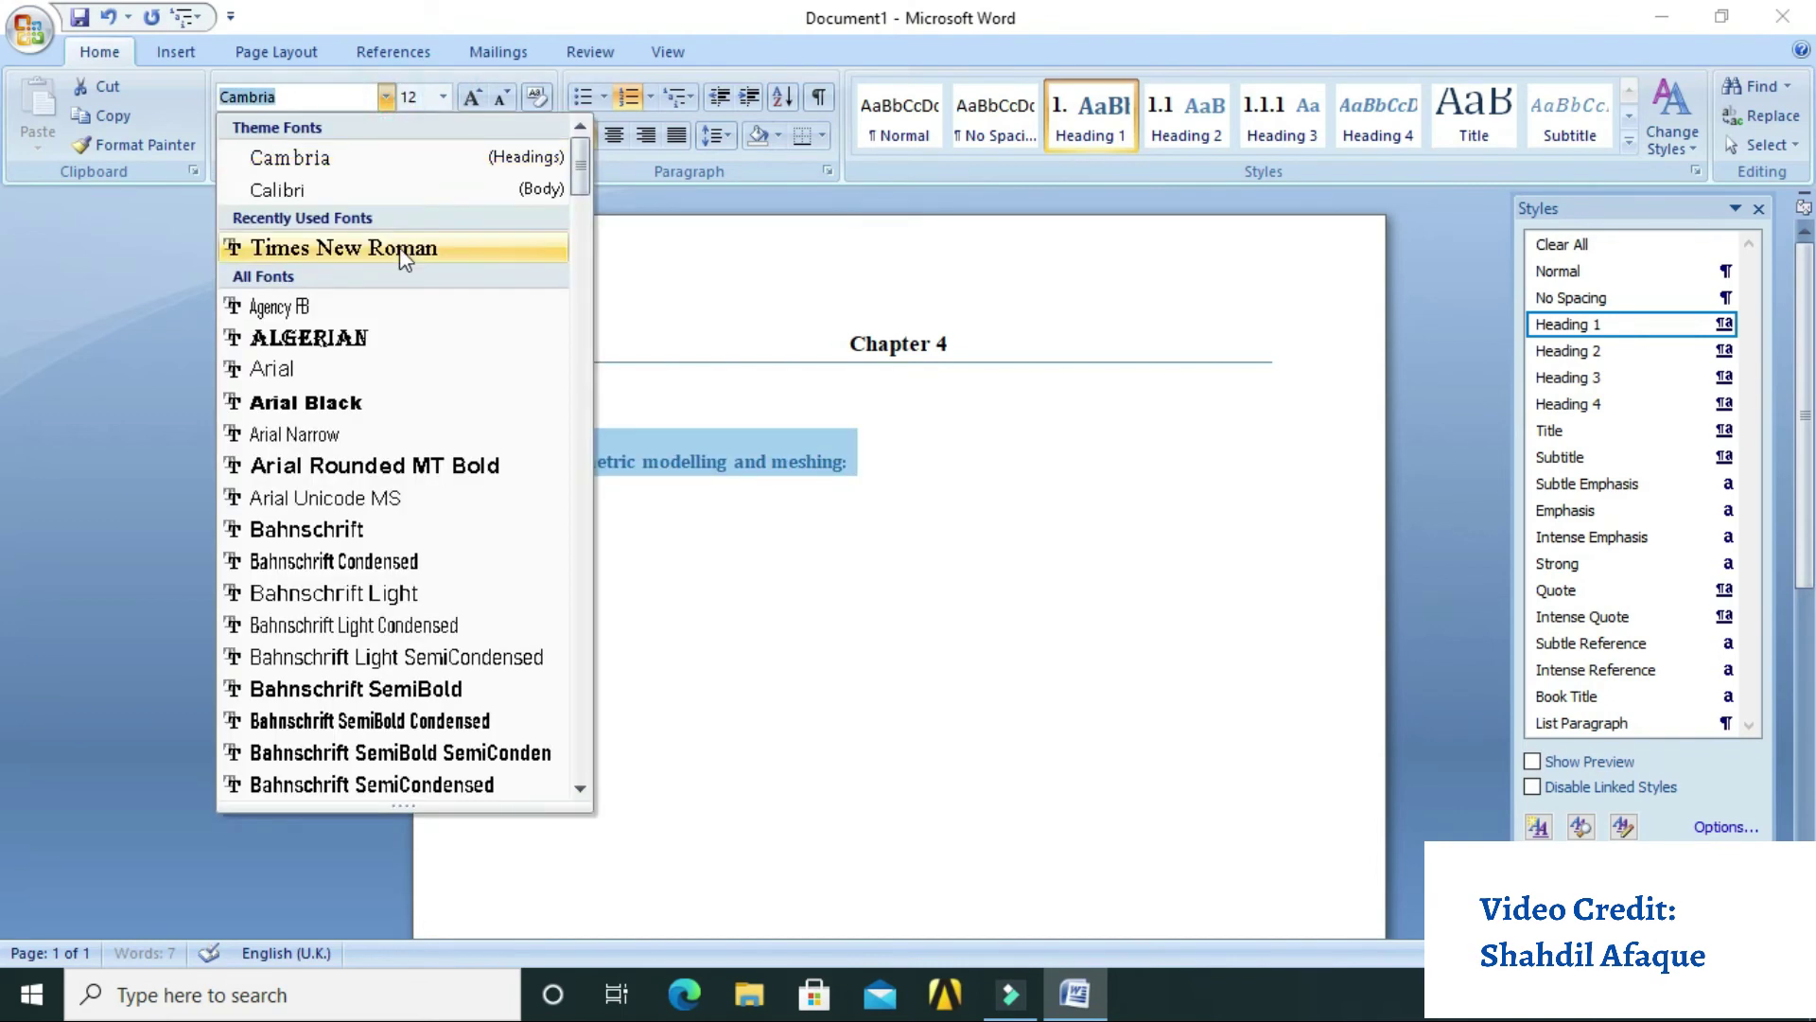
pyautogui.click(340, 247)
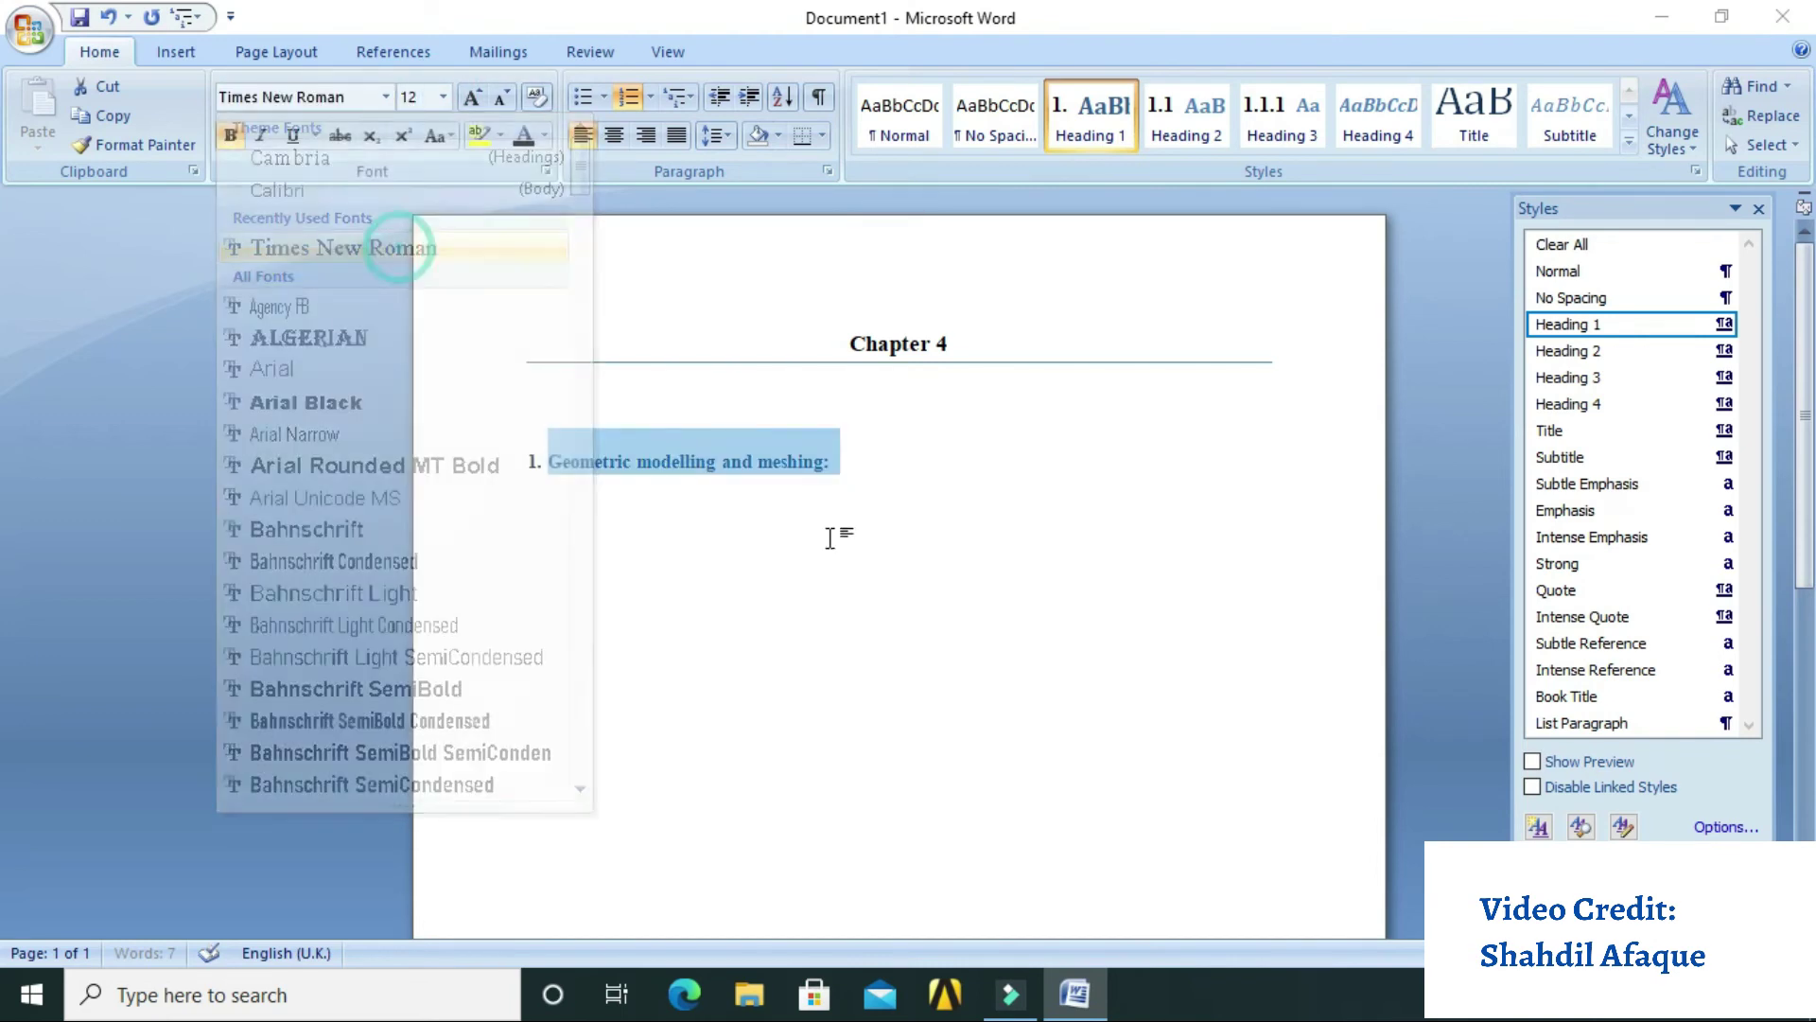
pyautogui.click(524, 136)
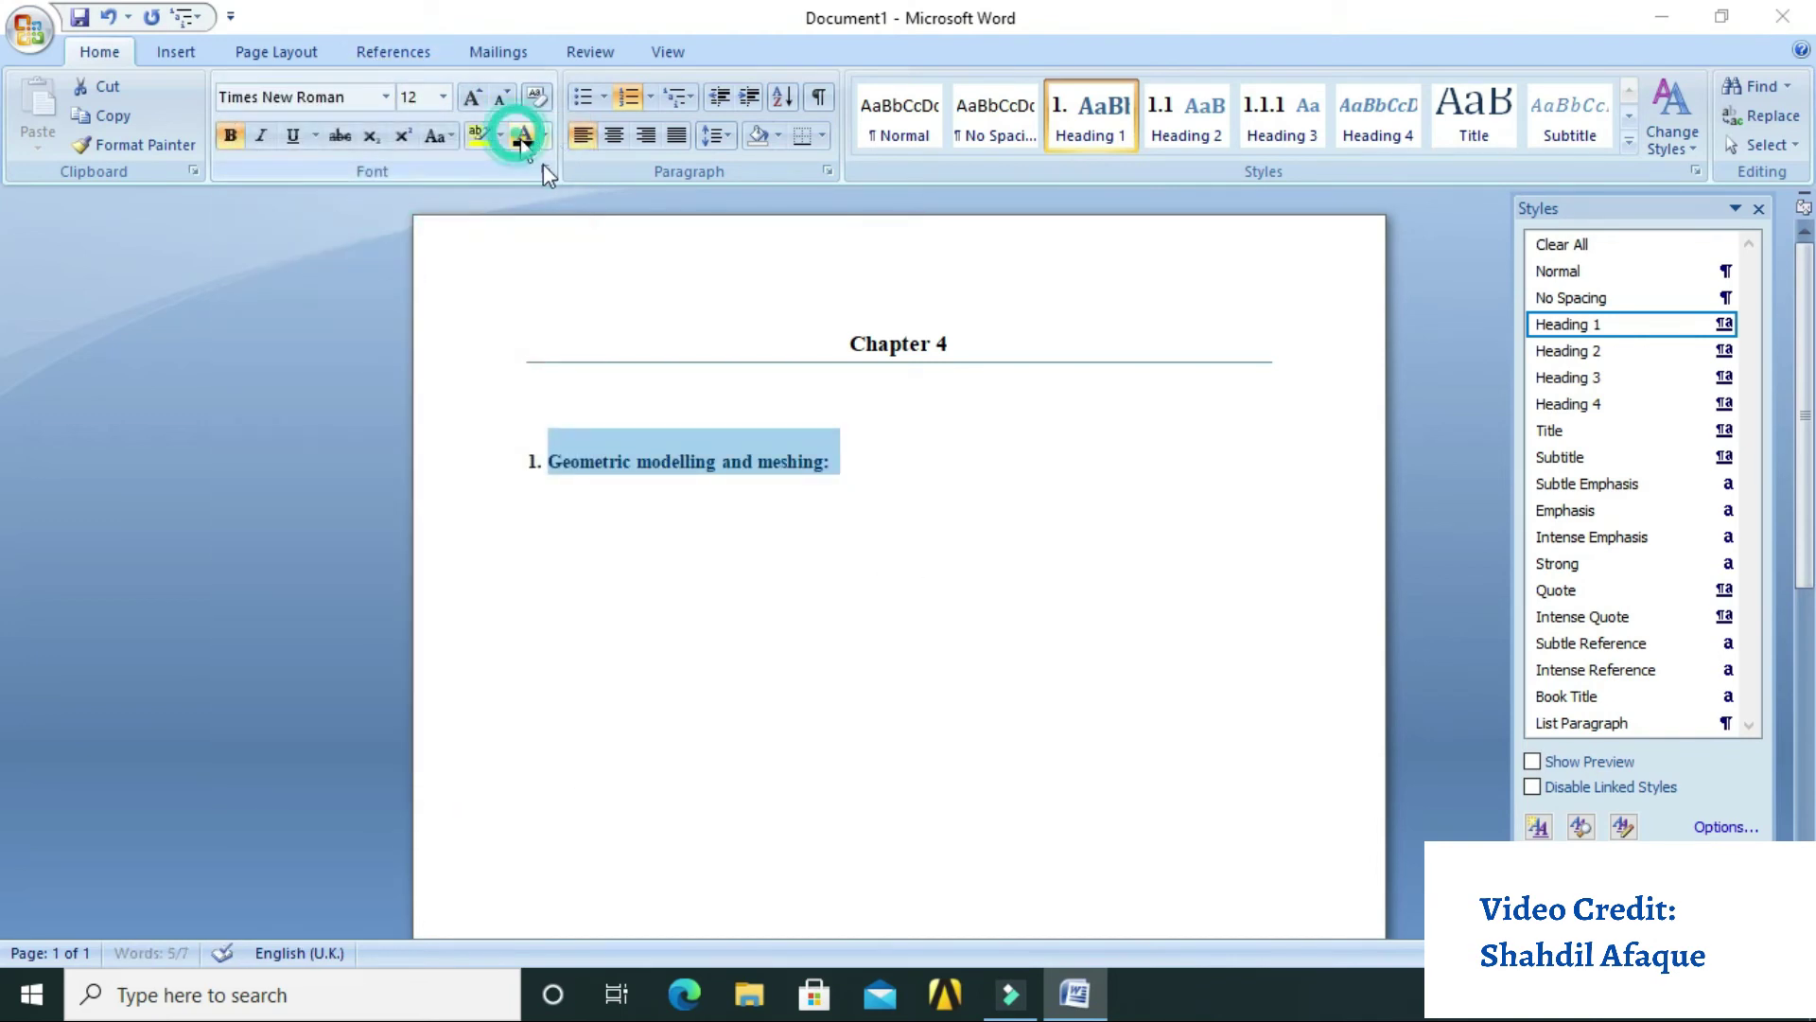
pyautogui.rightClick(1095, 112)
pyautogui.click(1102, 121)
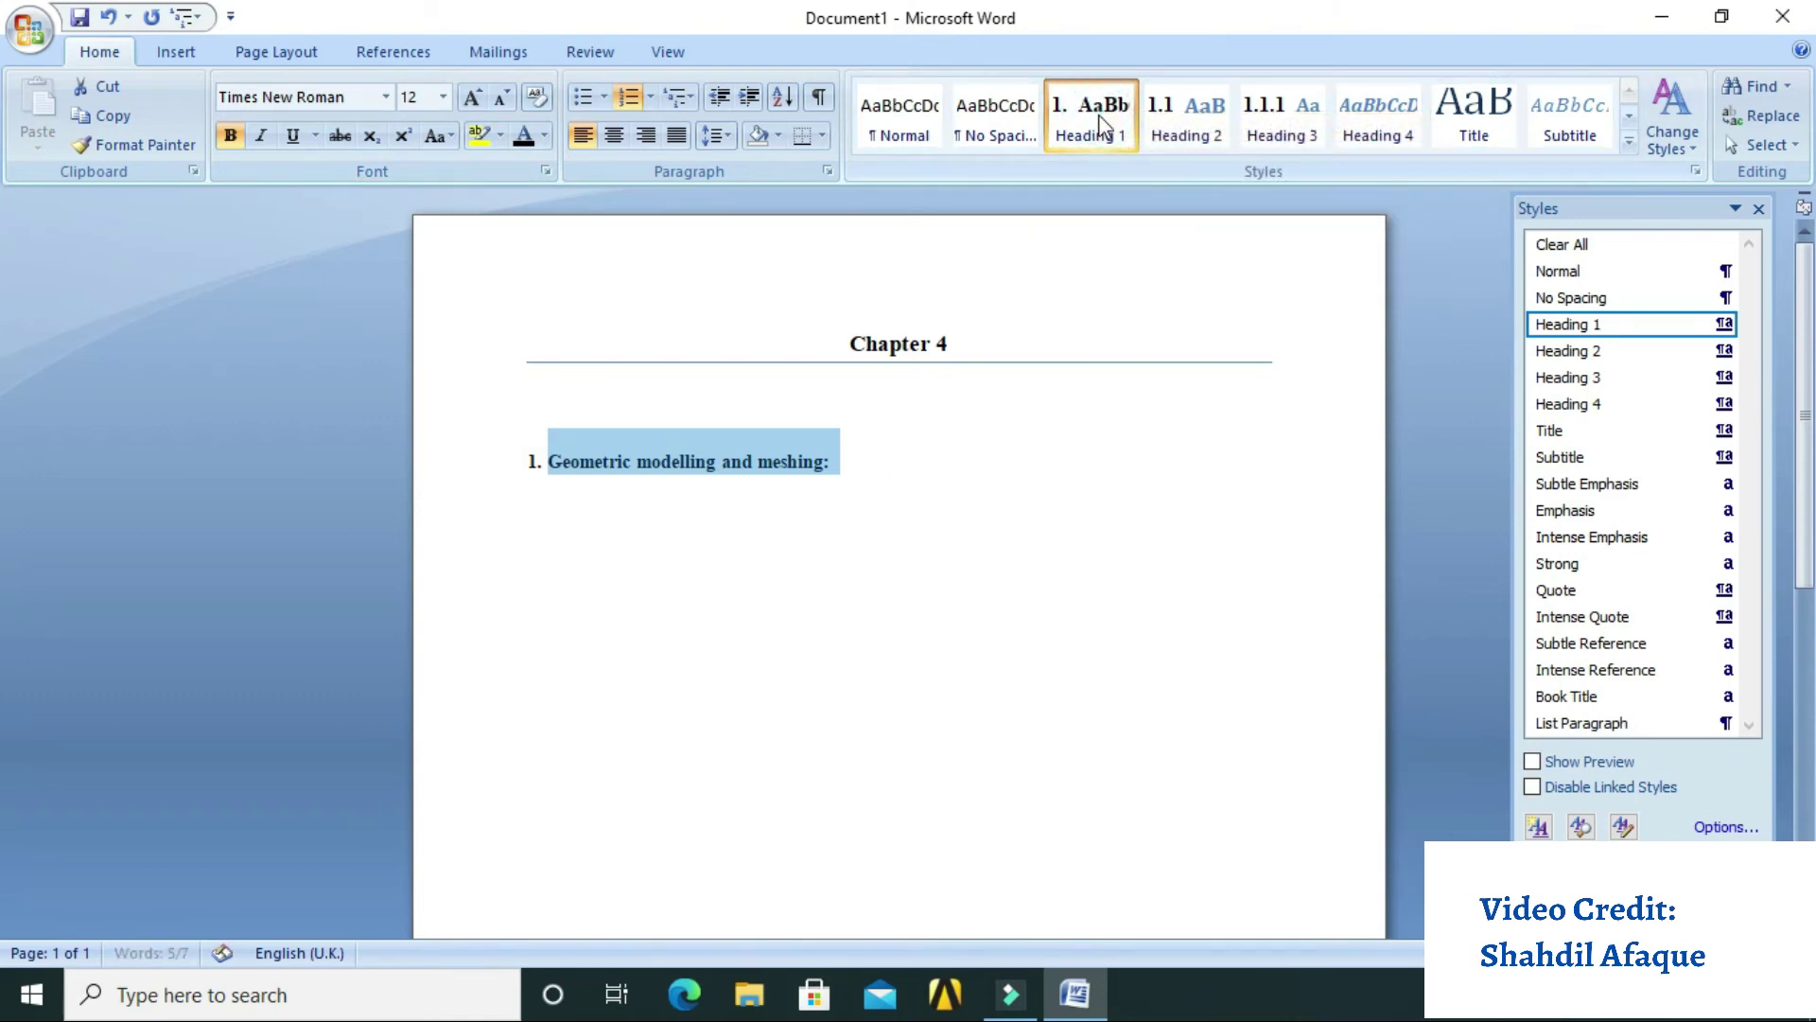
pyautogui.click(935, 446)
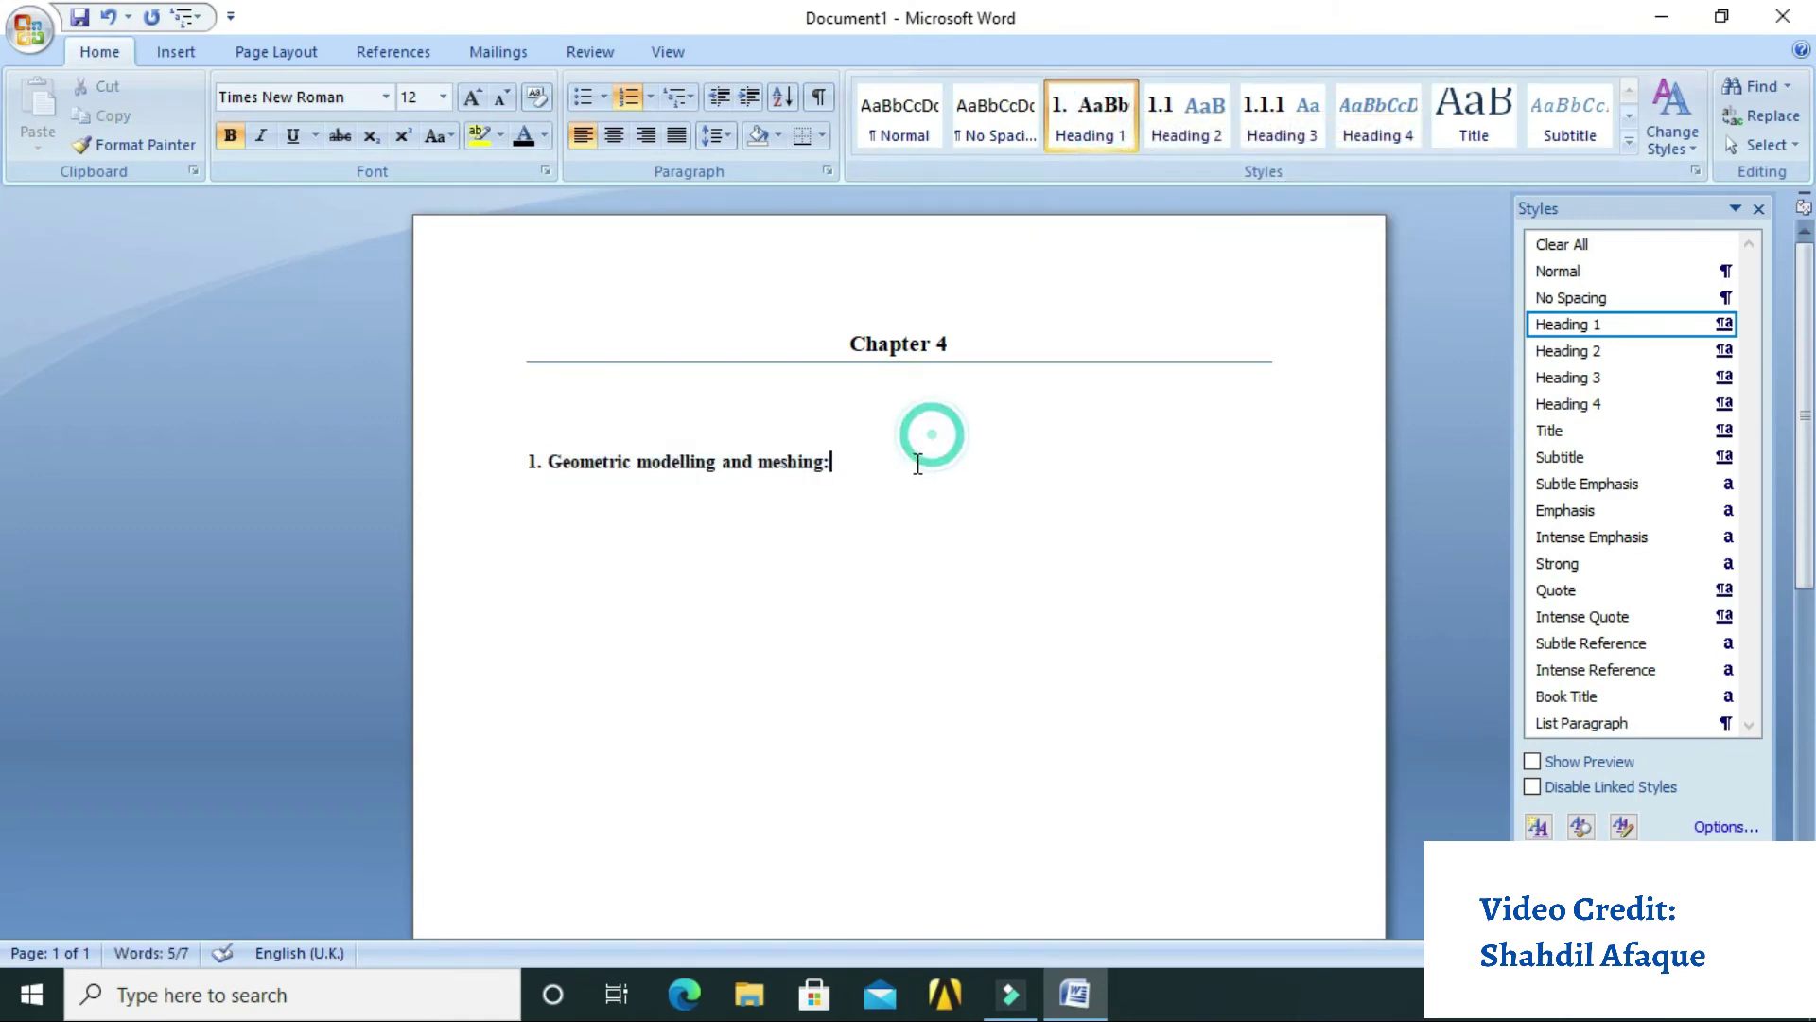
# Add a new Heading 2 line titled 'Modelling of geometry:' below the first heading
pyautogui.press('Return')
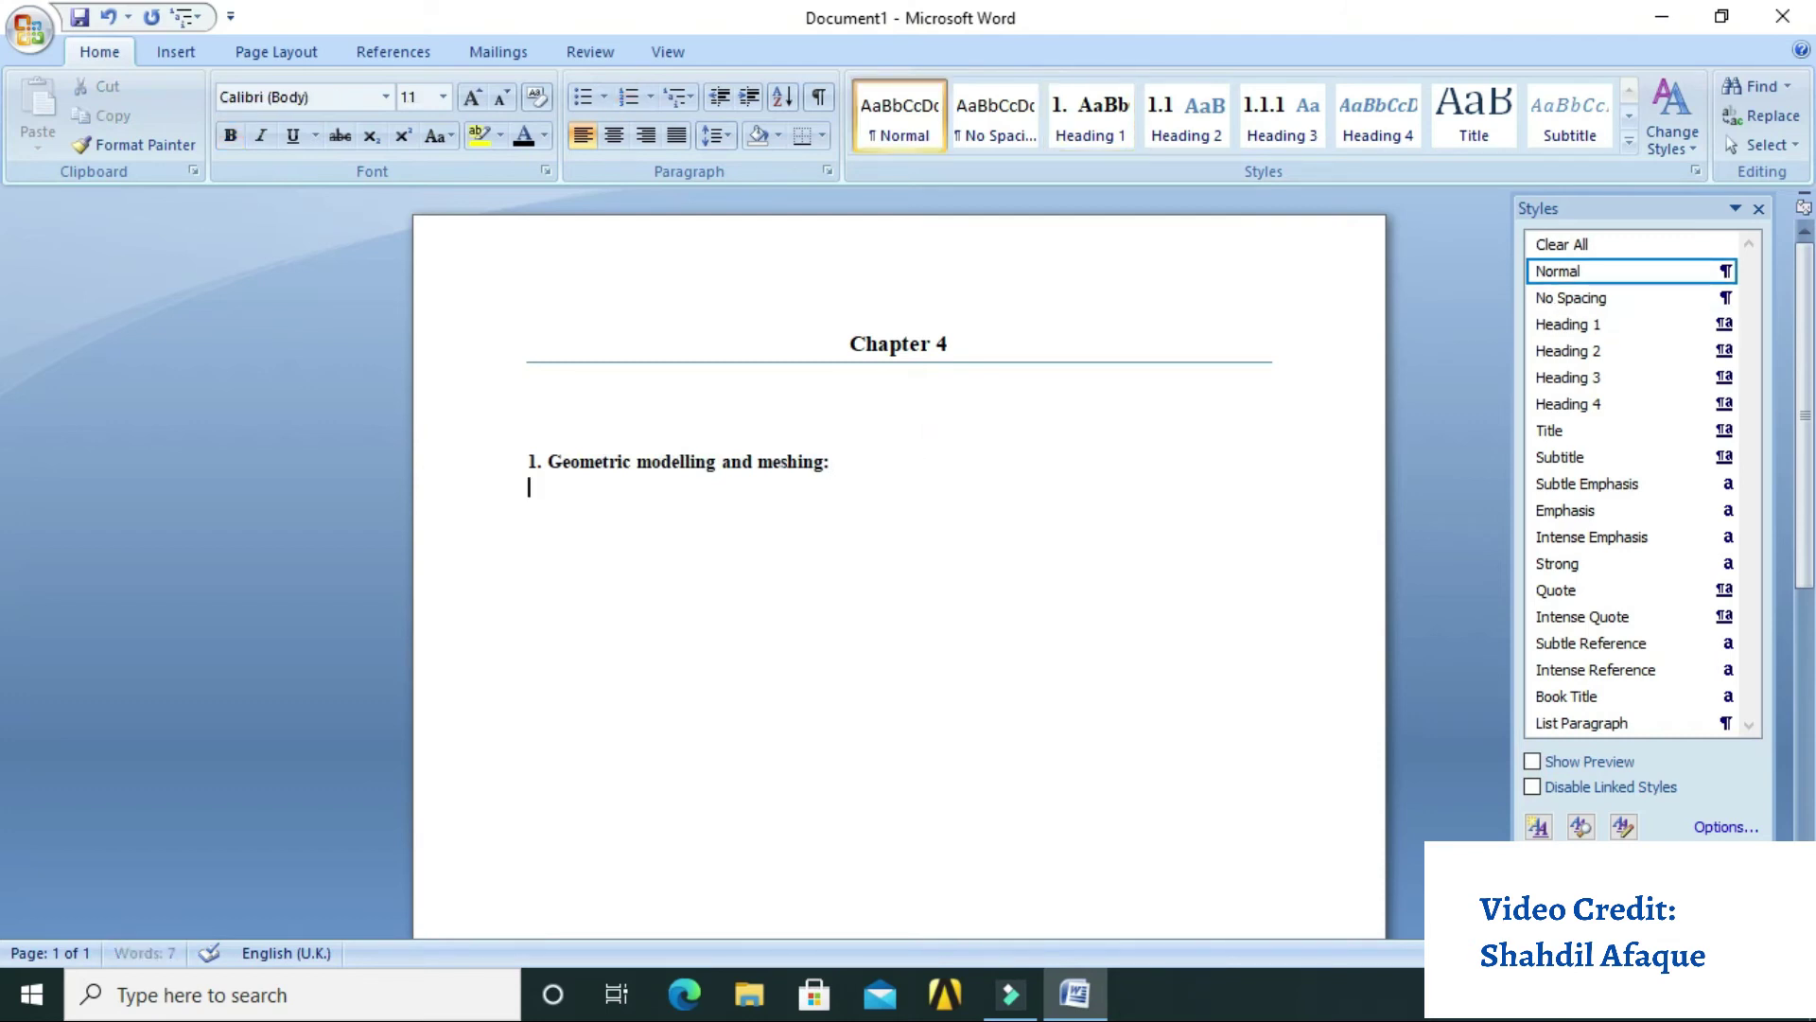
pyautogui.click(1194, 127)
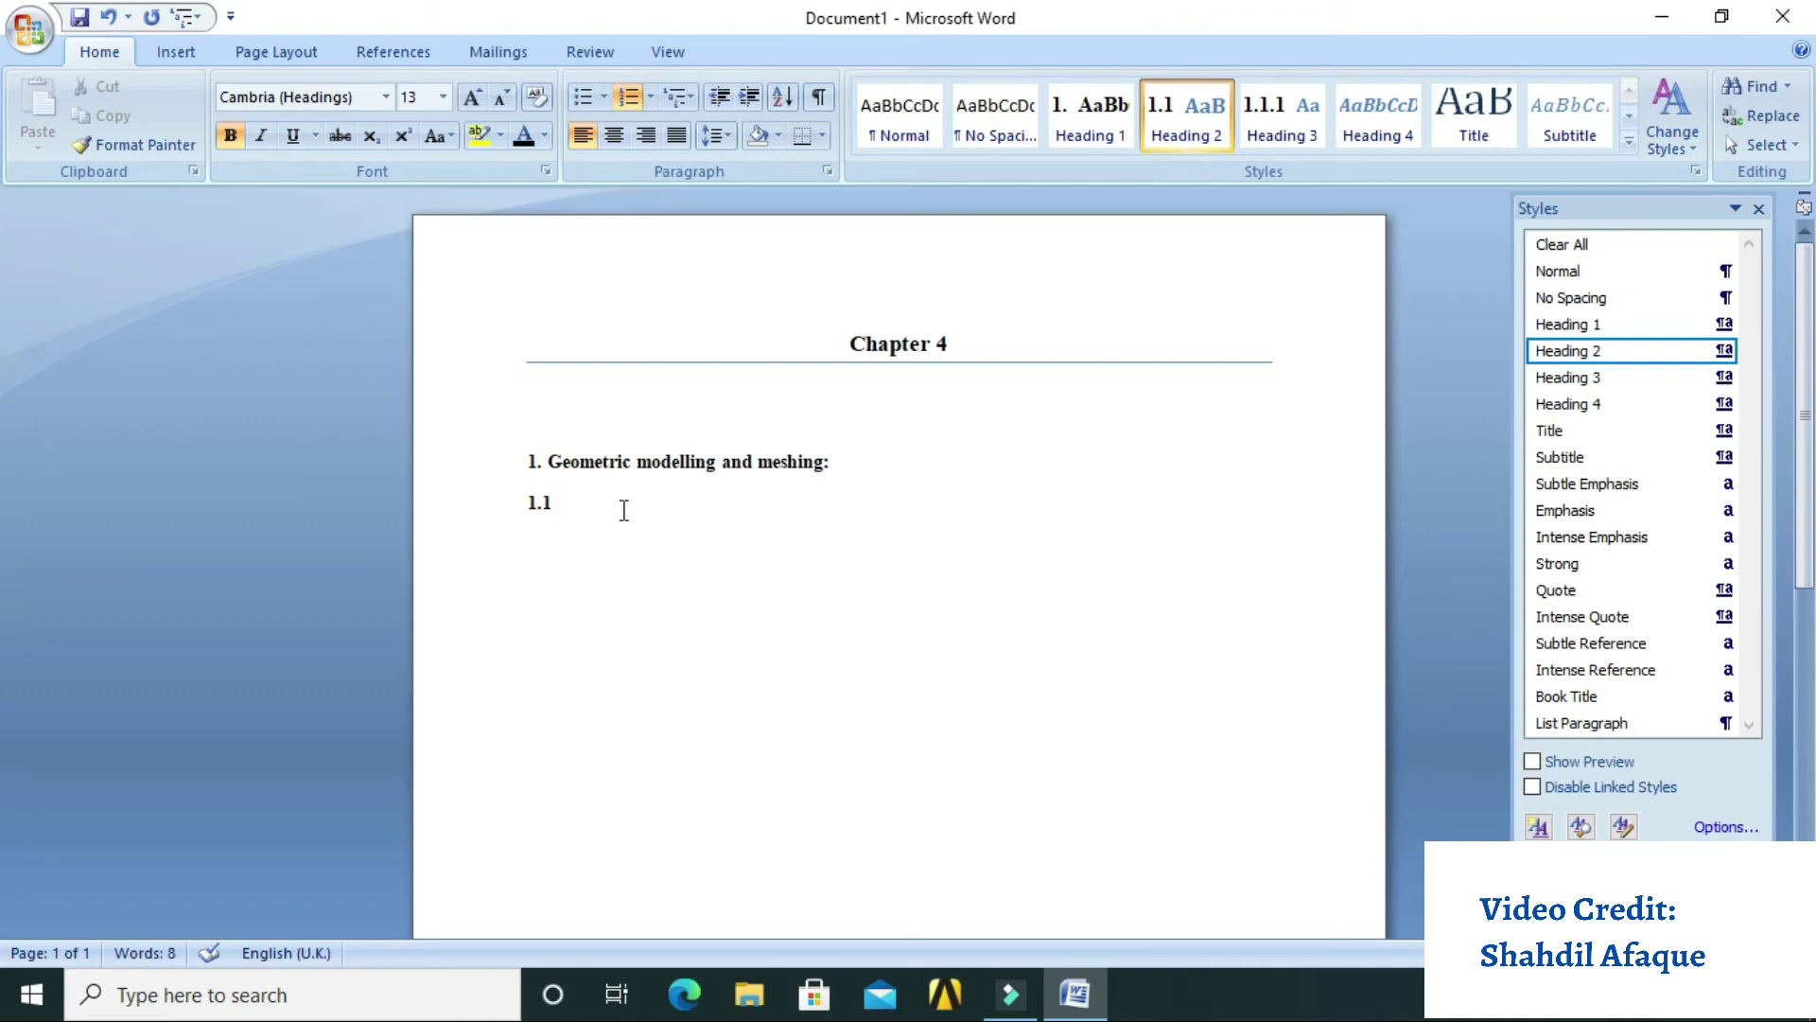
pyautogui.write('mo')
pyautogui.write('lling')
pyautogui.write(' of geometry')
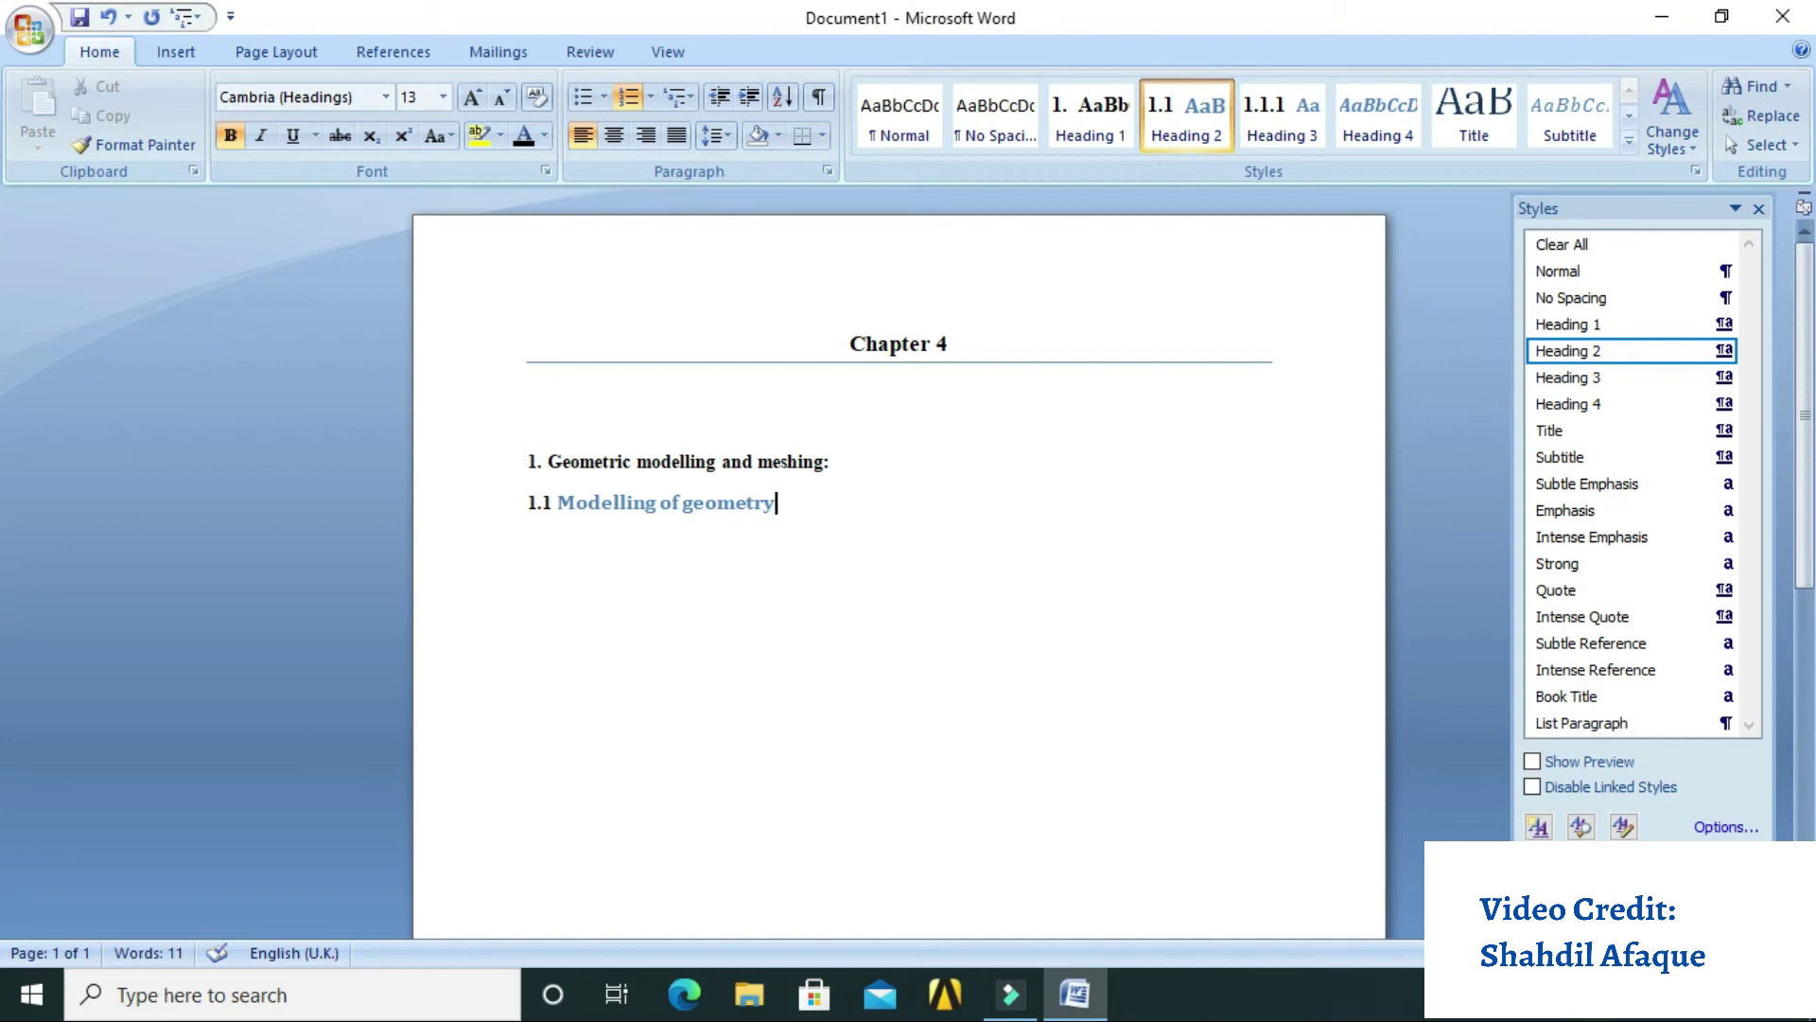
pyautogui.write(':')
# Format the subheading as black 12 pt Times New Roman and update Heading 2 to match
pyautogui.tripleClick(796, 509)
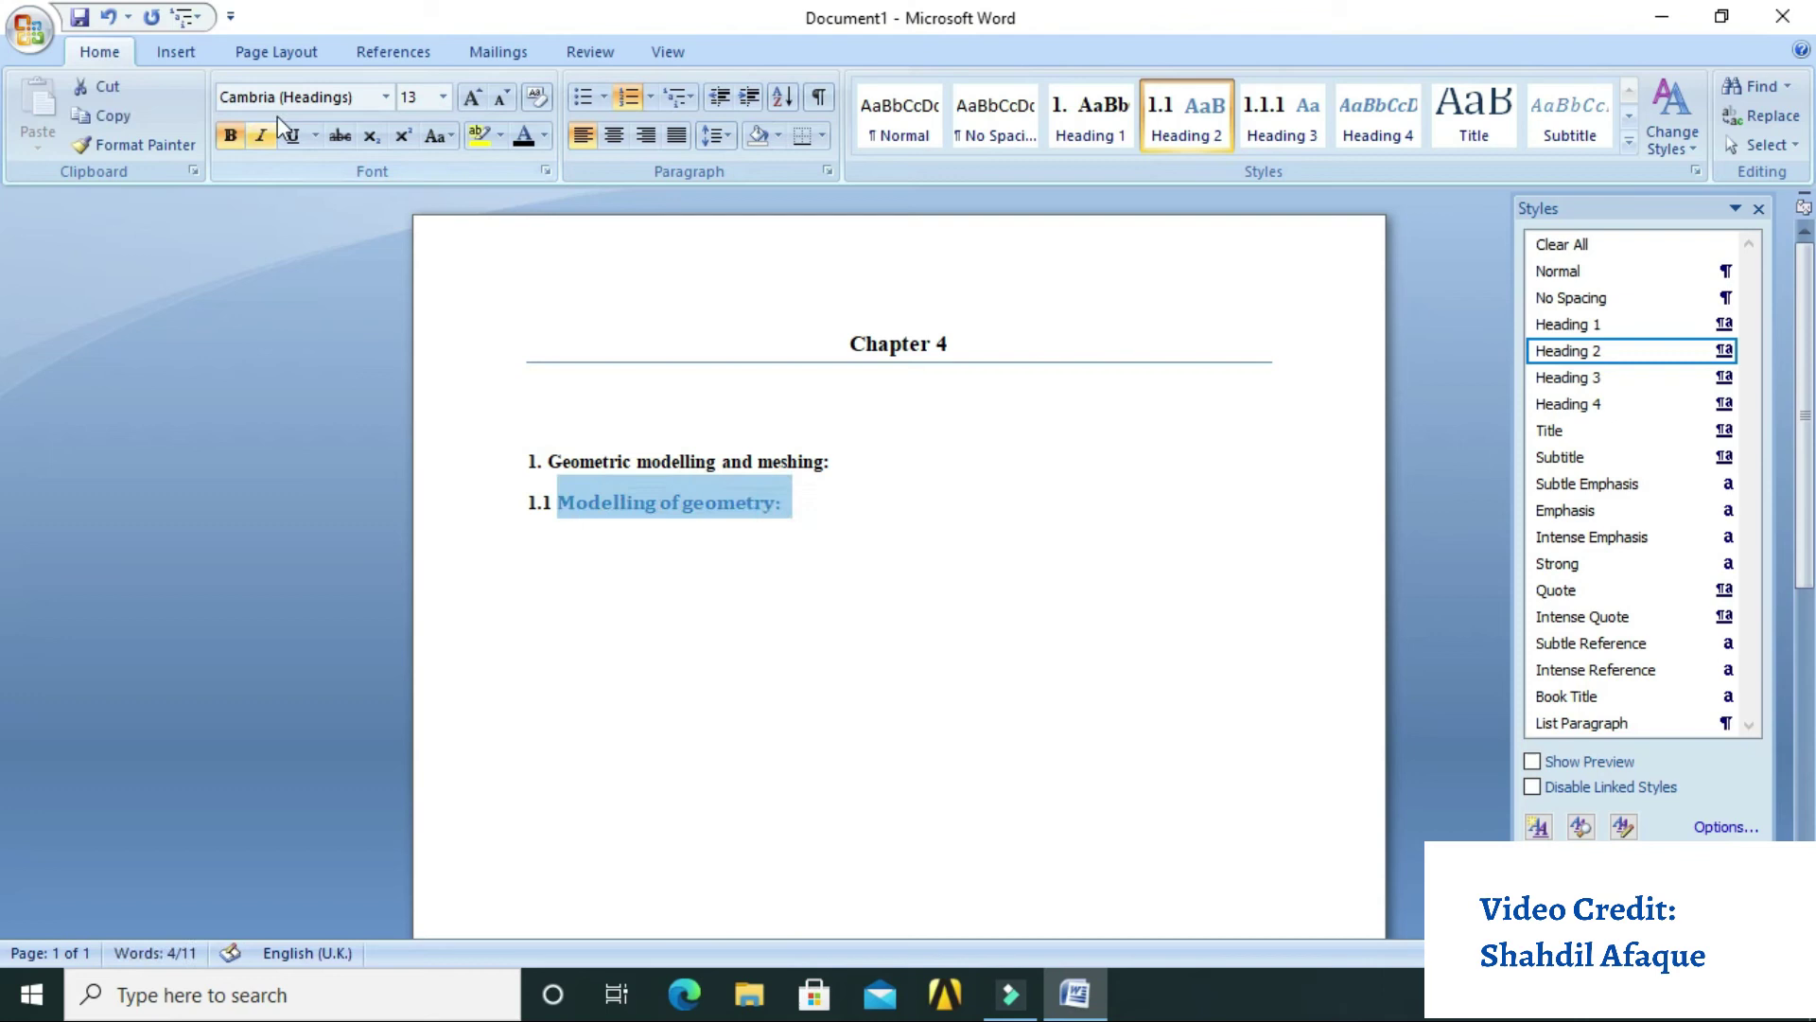
pyautogui.click(443, 97)
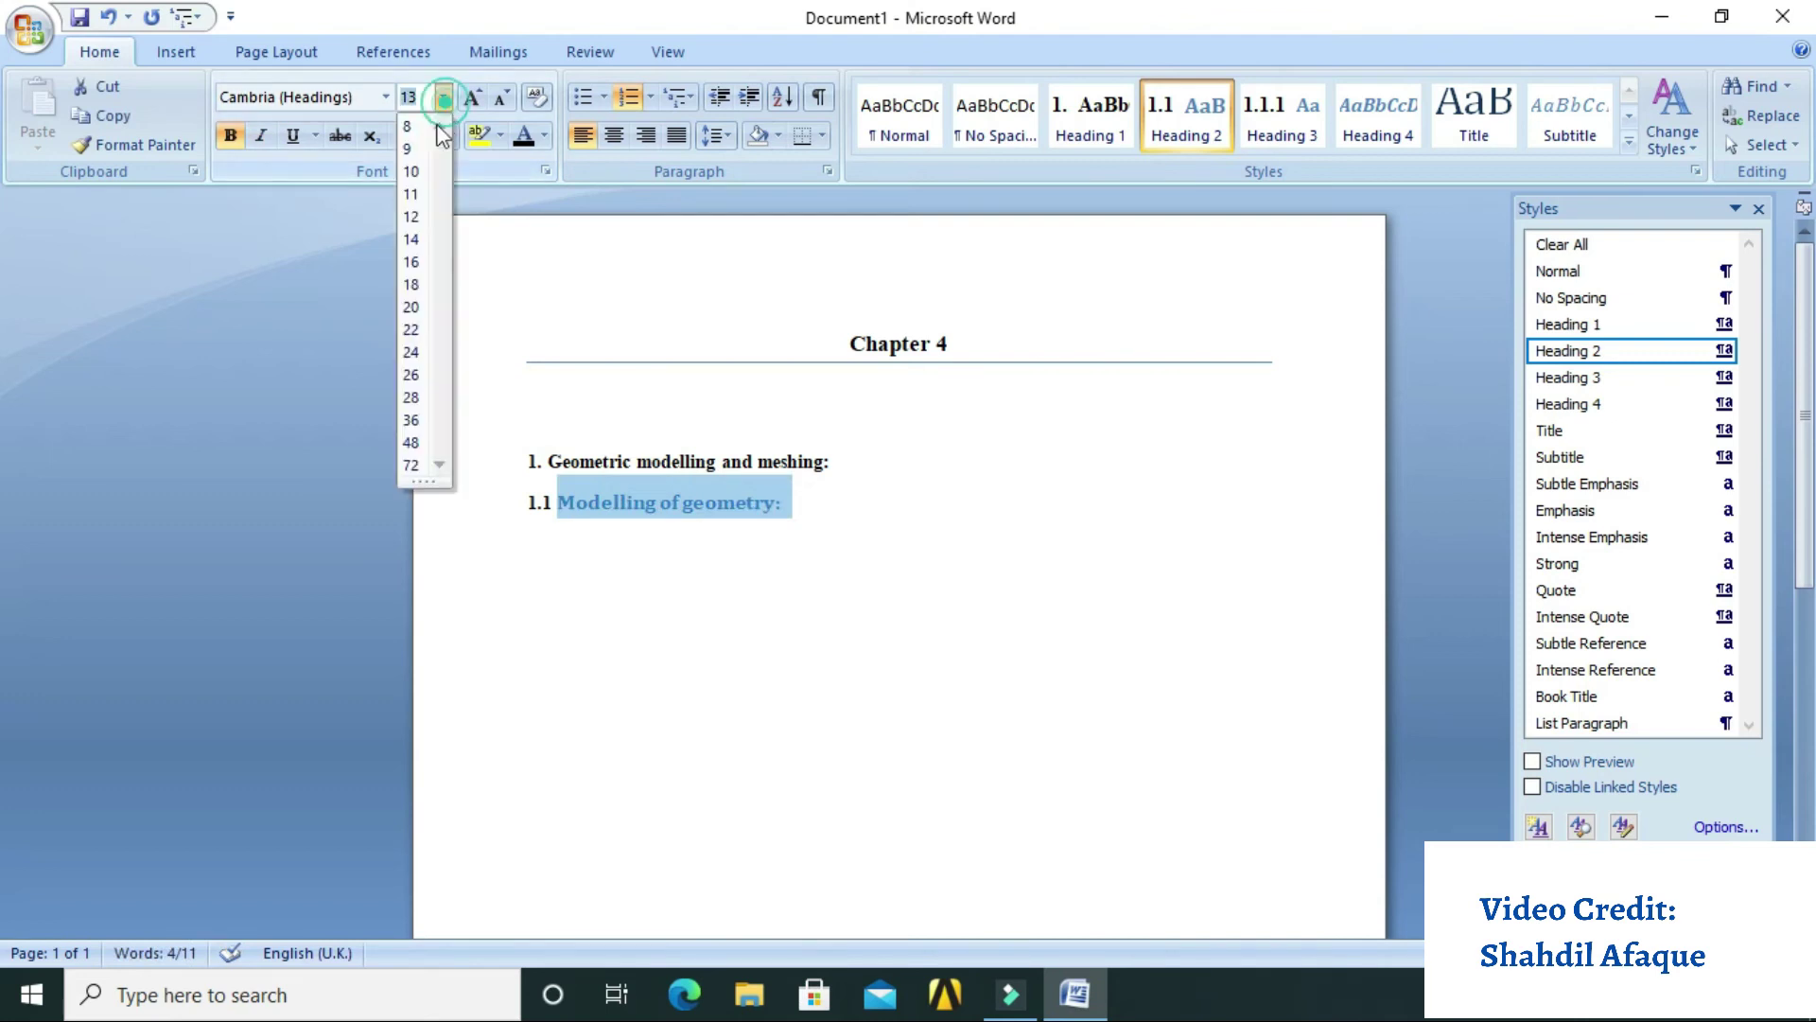
pyautogui.click(422, 235)
pyautogui.click(385, 97)
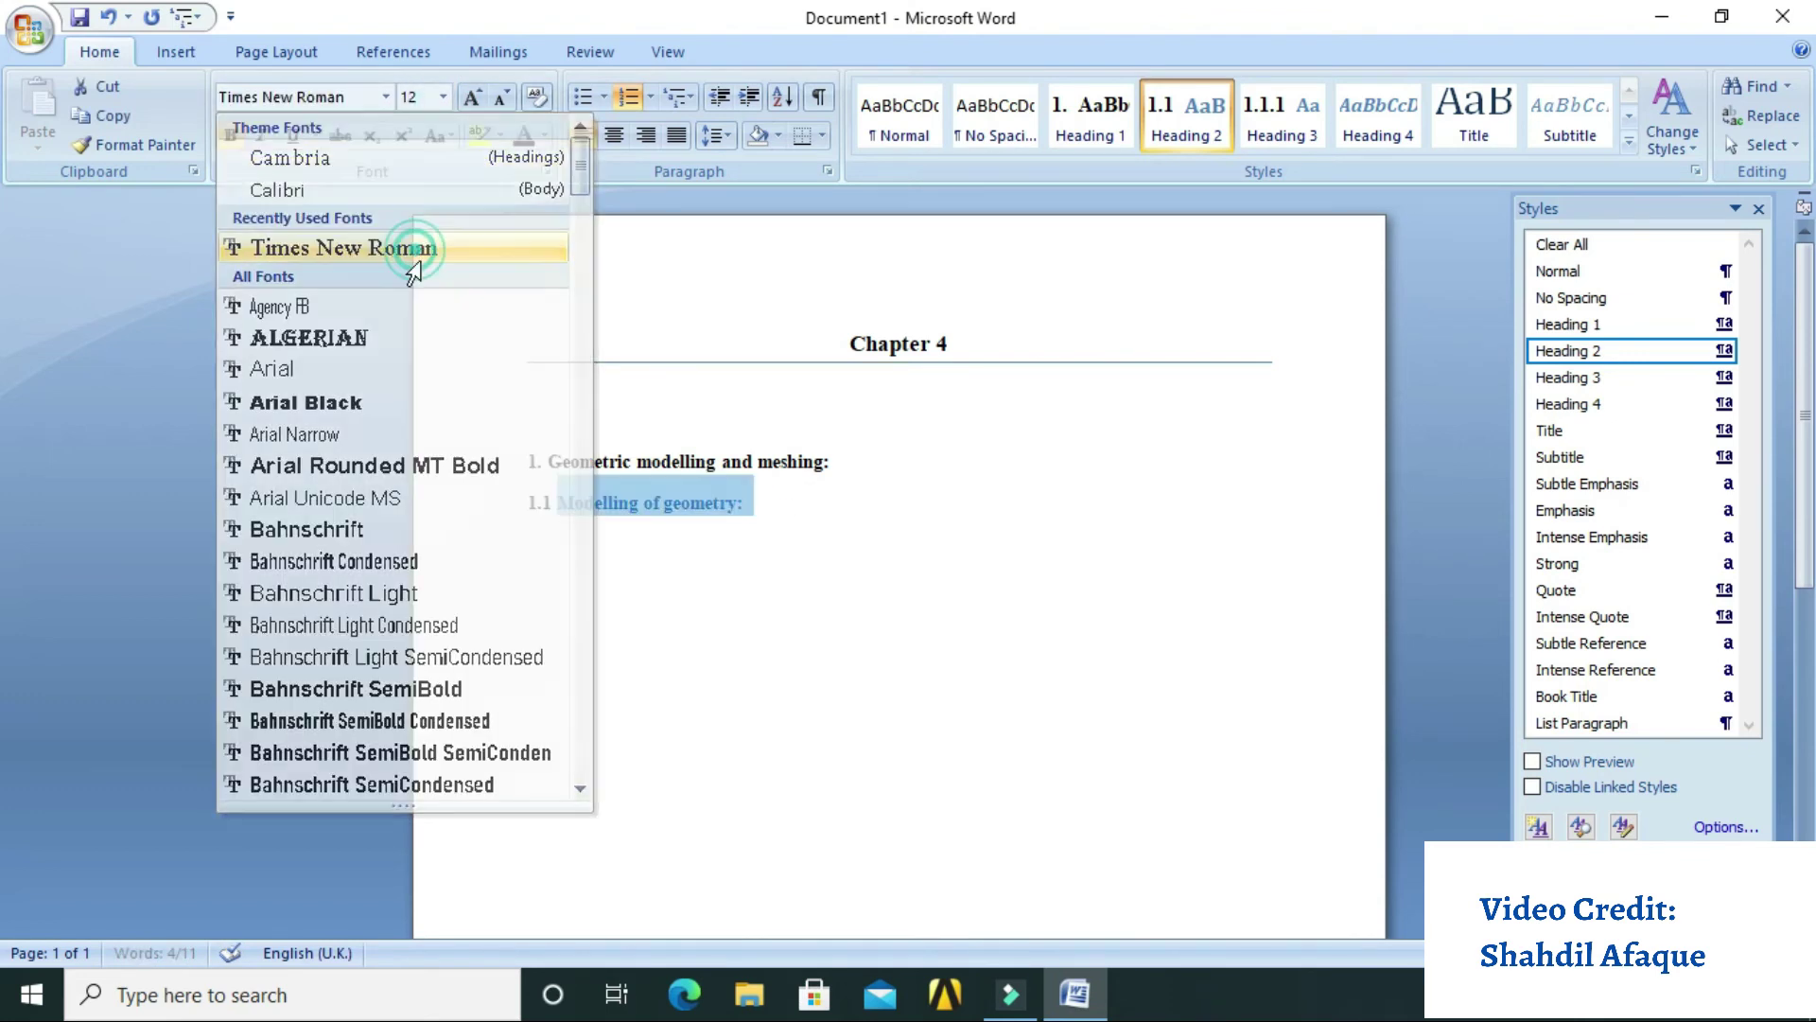
pyautogui.click(416, 252)
pyautogui.click(522, 138)
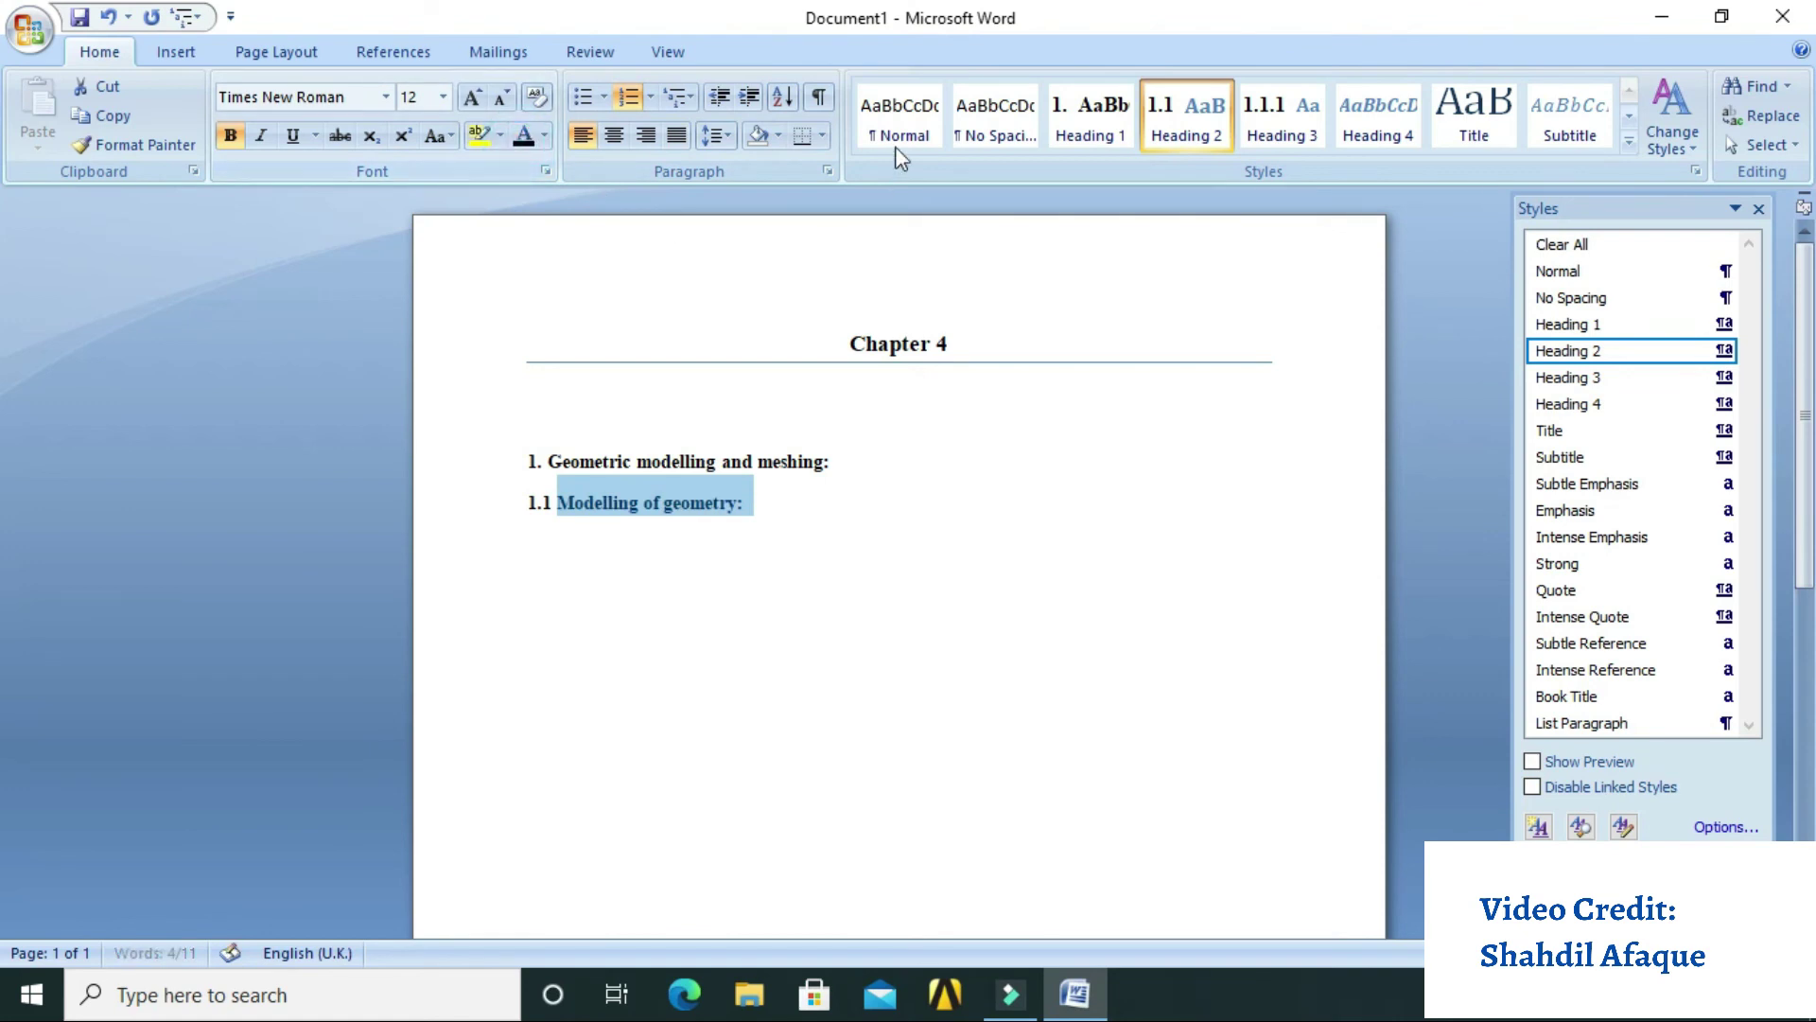
pyautogui.rightClick(1199, 117)
pyautogui.click(1230, 134)
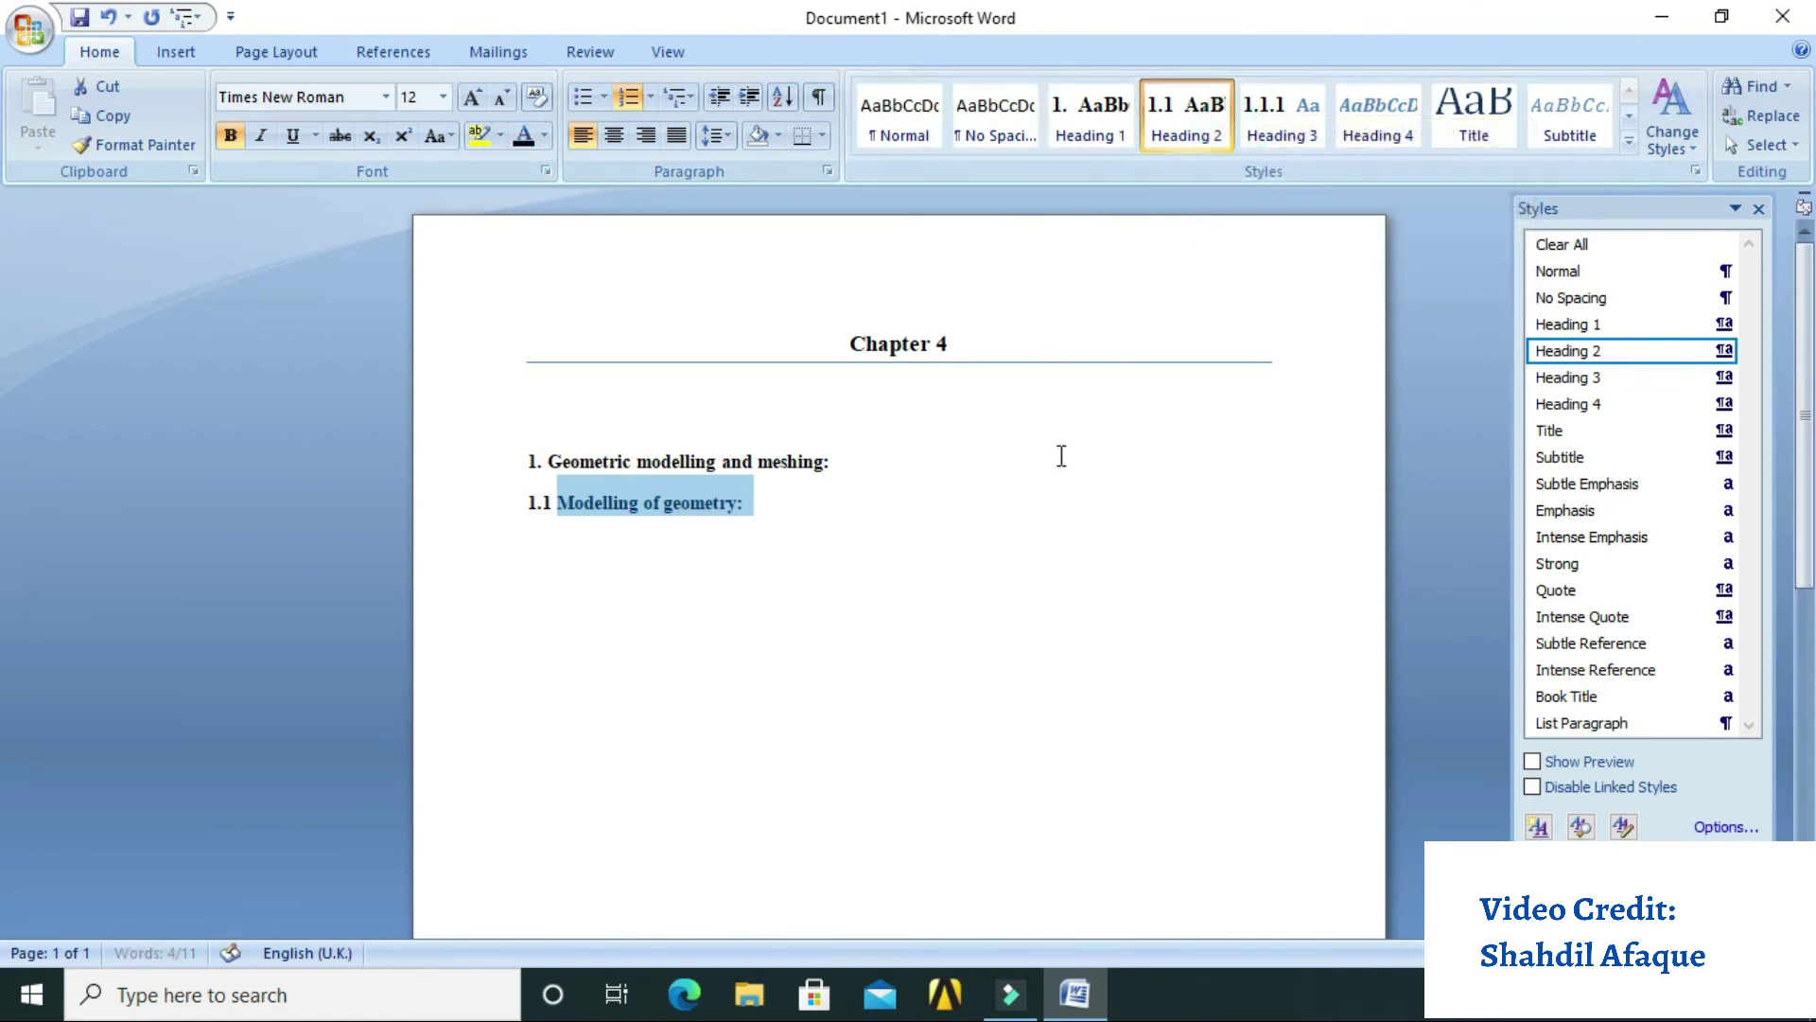
# Delete the trailing colons after 'geometry' and 'meshing' in both headings
pyautogui.click(825, 510)
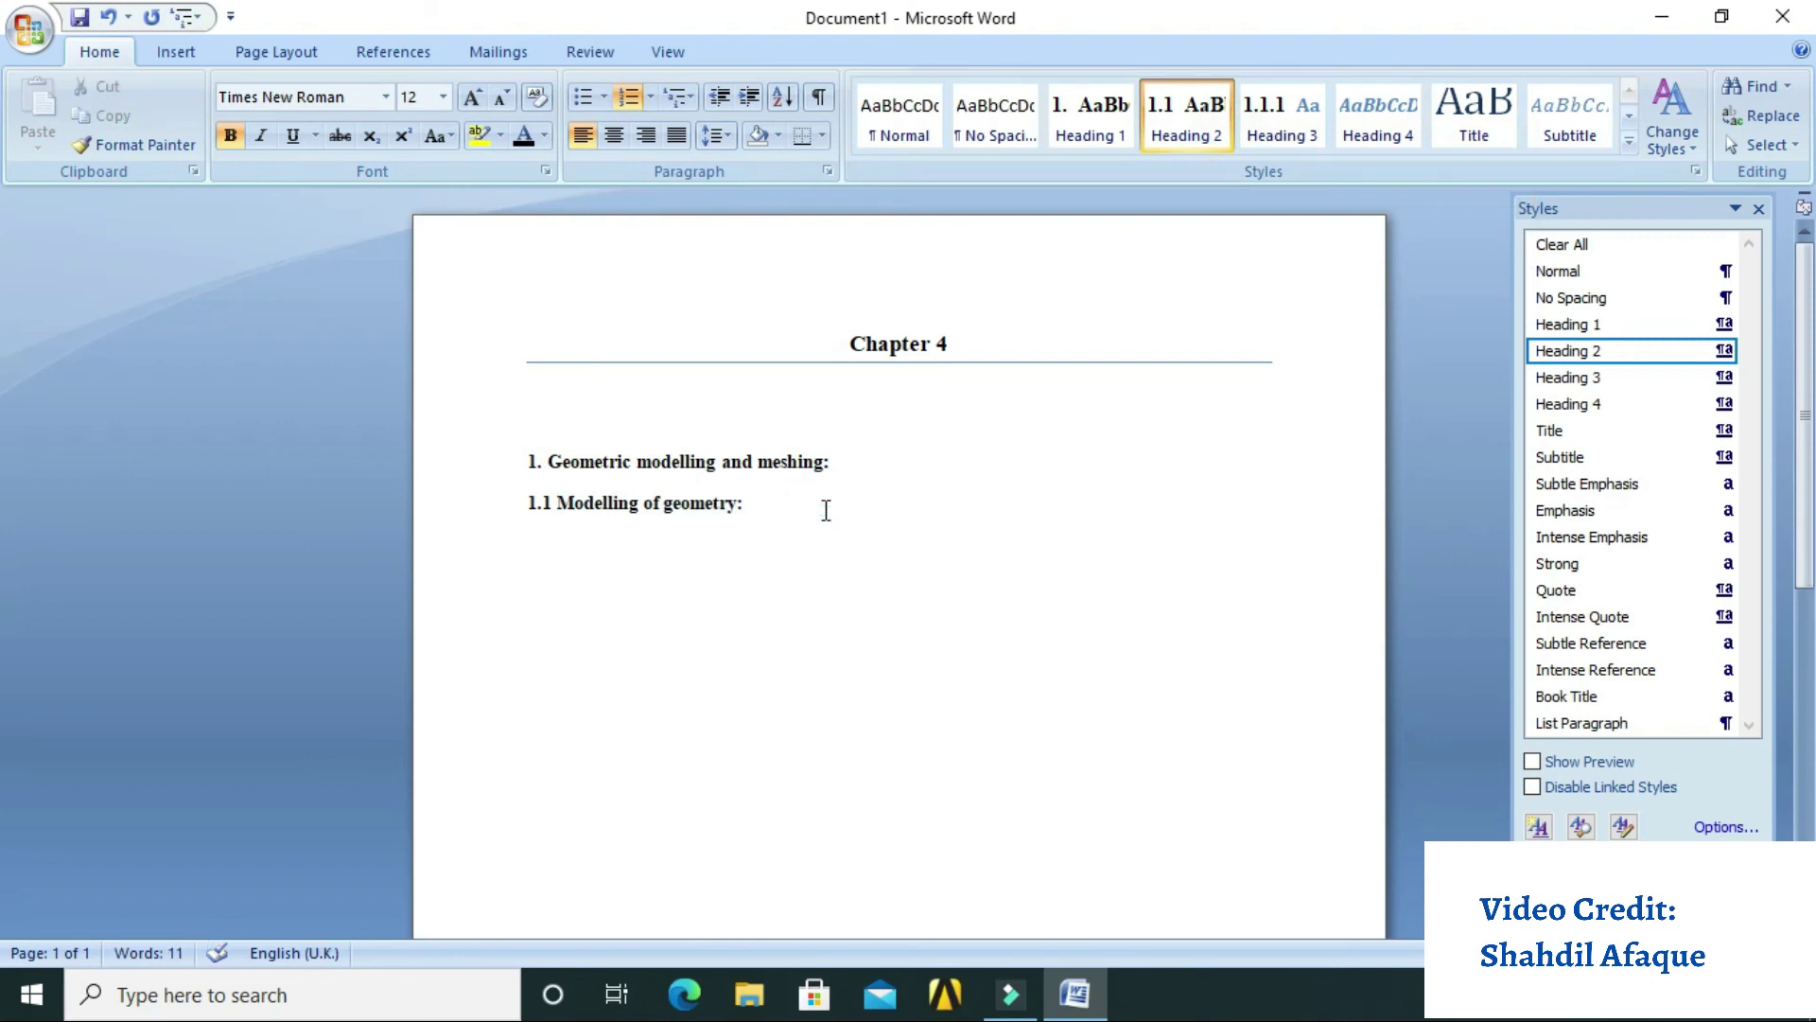
pyautogui.press('BackSpace')
pyautogui.click(931, 461)
pyautogui.press('BackSpace')
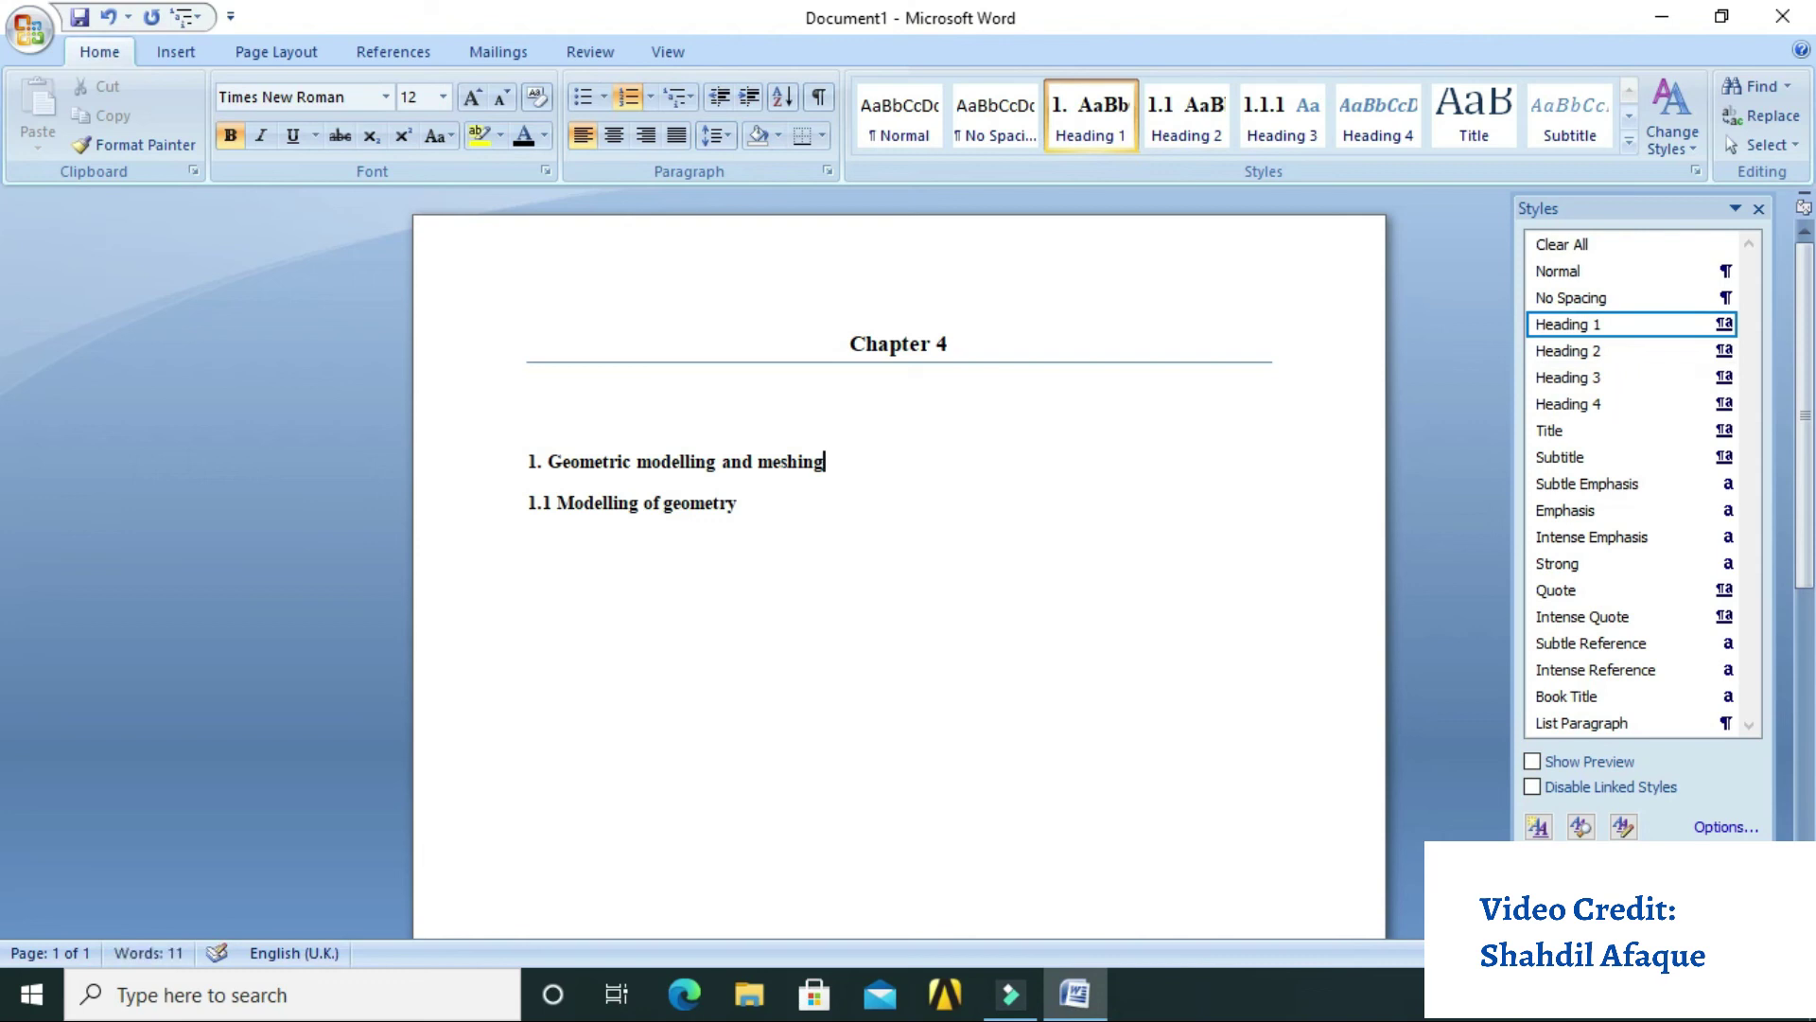
# Add a Heading 3 line titled 'Solidworks:' below the subheading
pyautogui.click(886, 526)
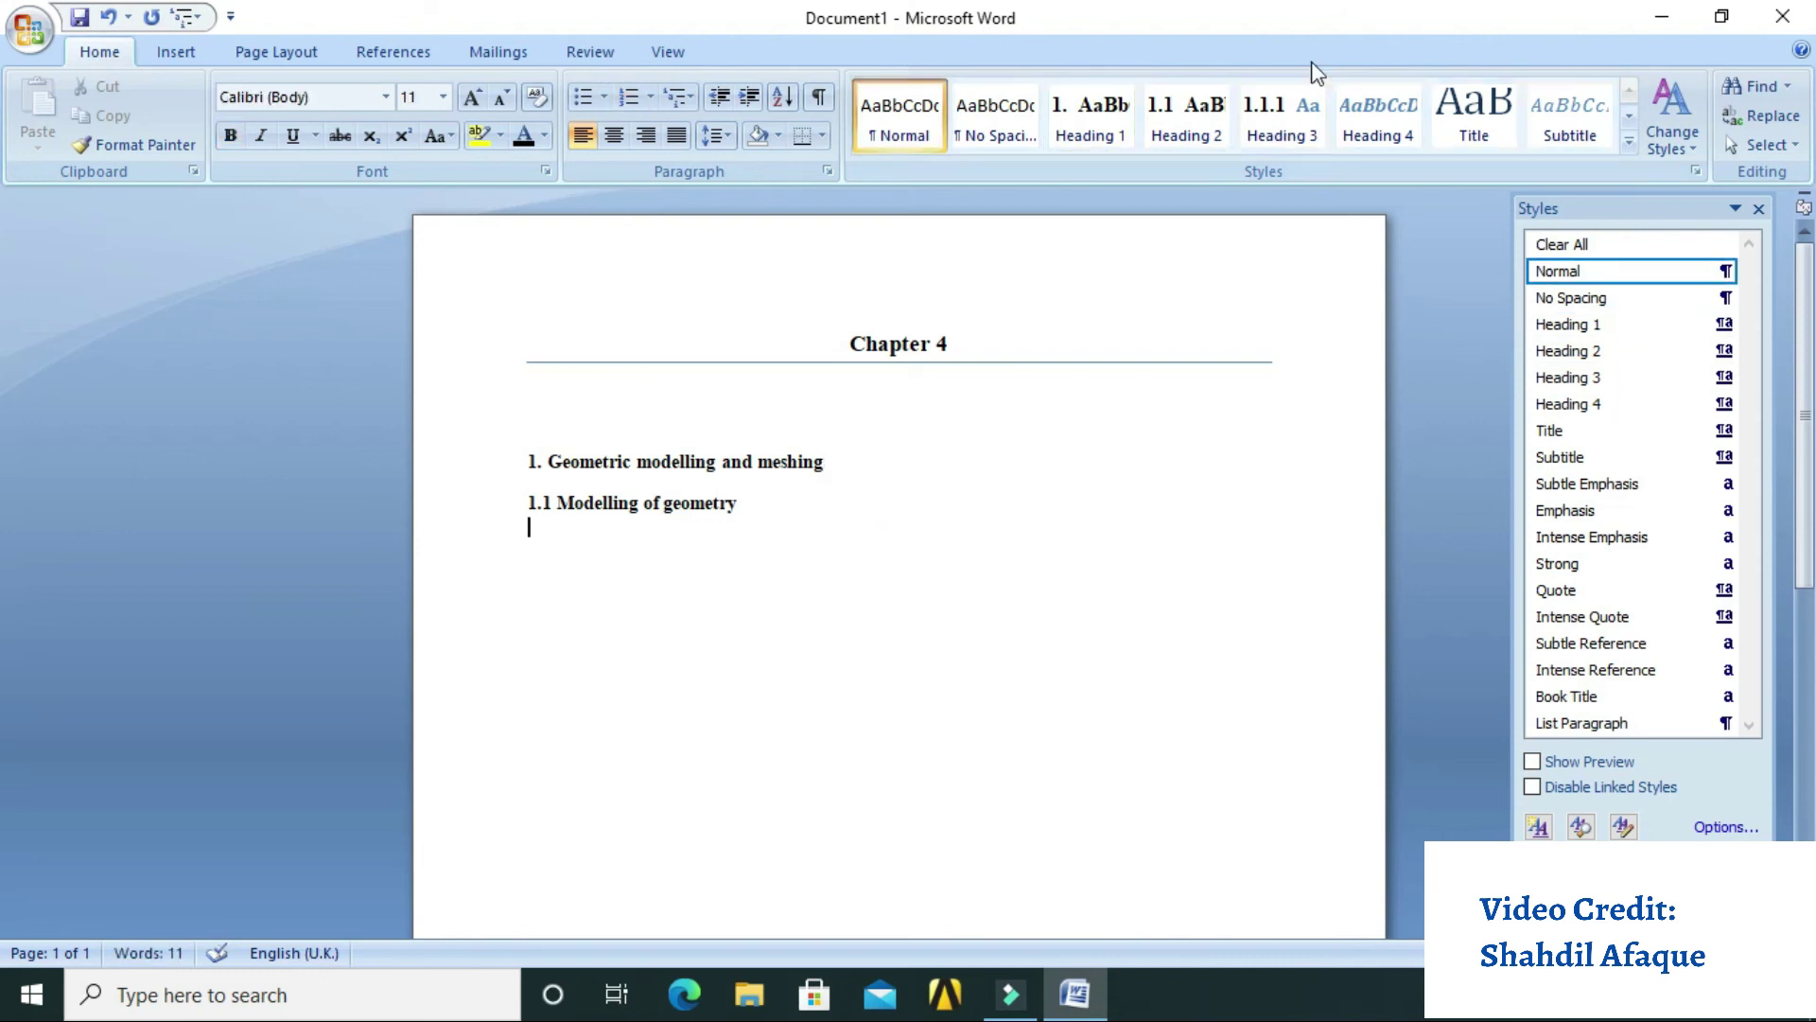
pyautogui.click(1296, 133)
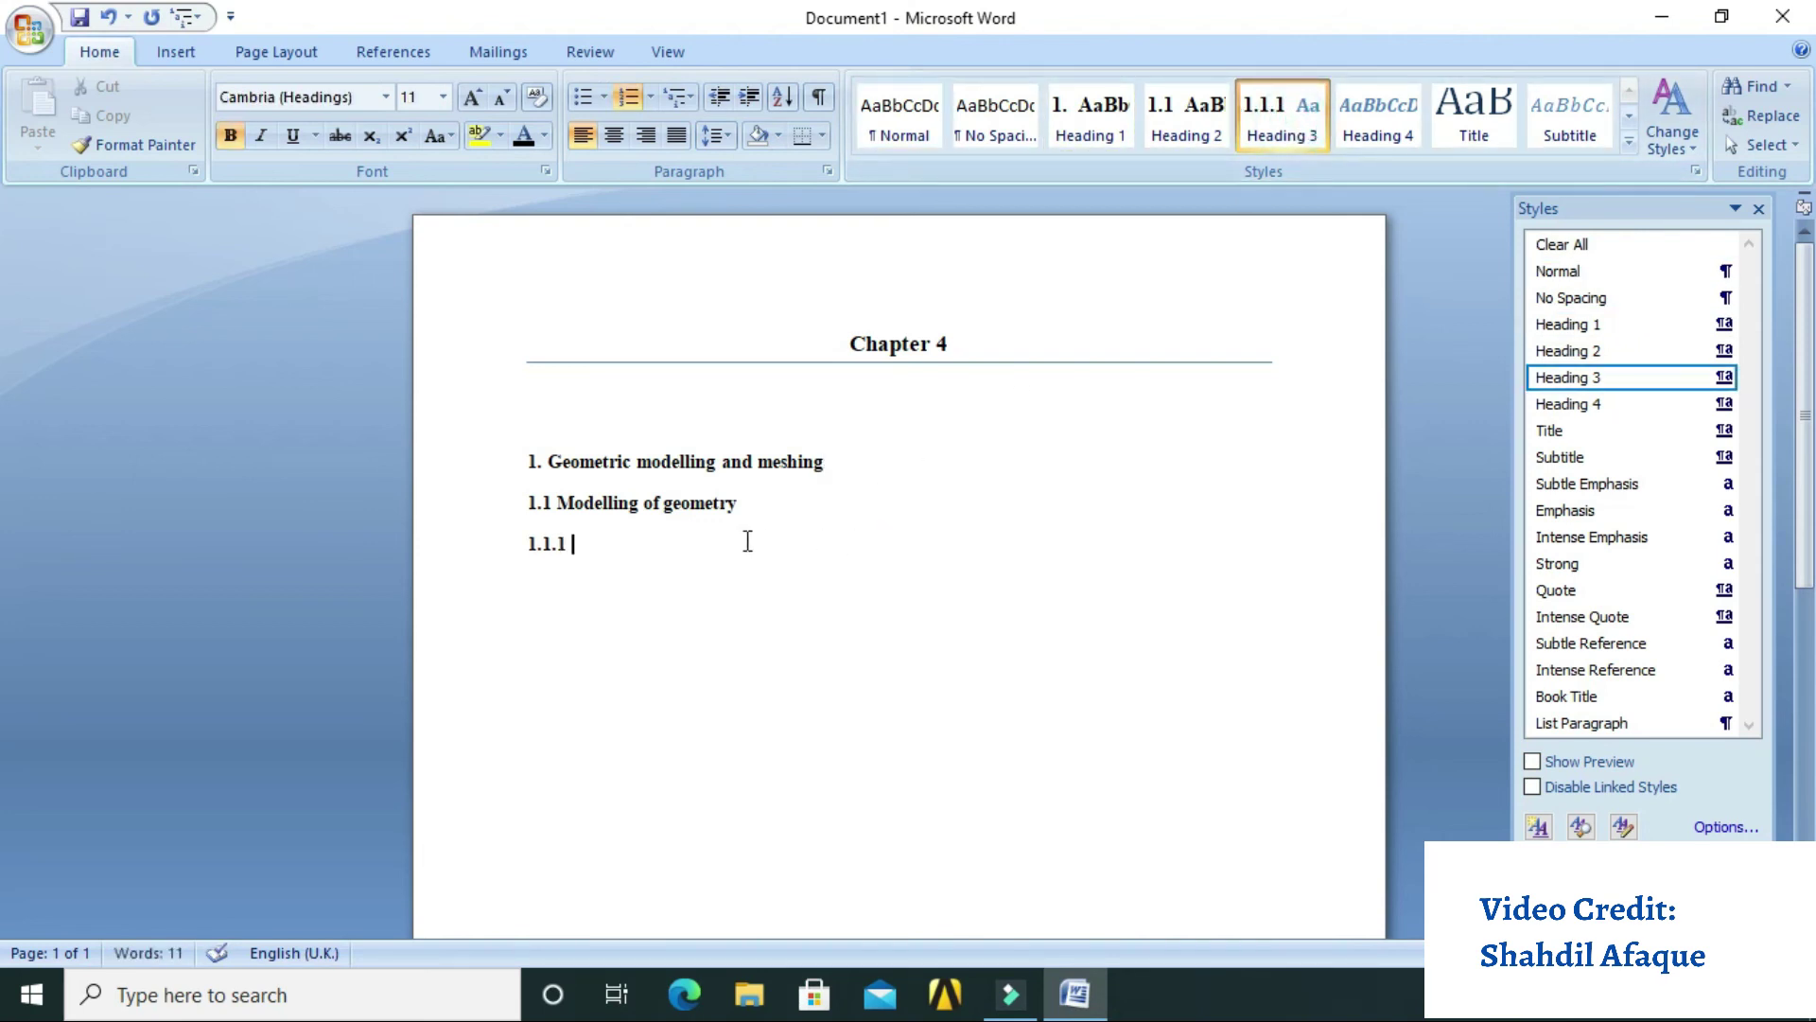
pyautogui.write('s')
pyautogui.write('wor')
pyautogui.write(':')
# Format 'Solidworks:' as black 12 pt Times New Roman and update Heading 3 to match
pyautogui.moveTo(743, 550); pyautogui.dragTo(571, 546)
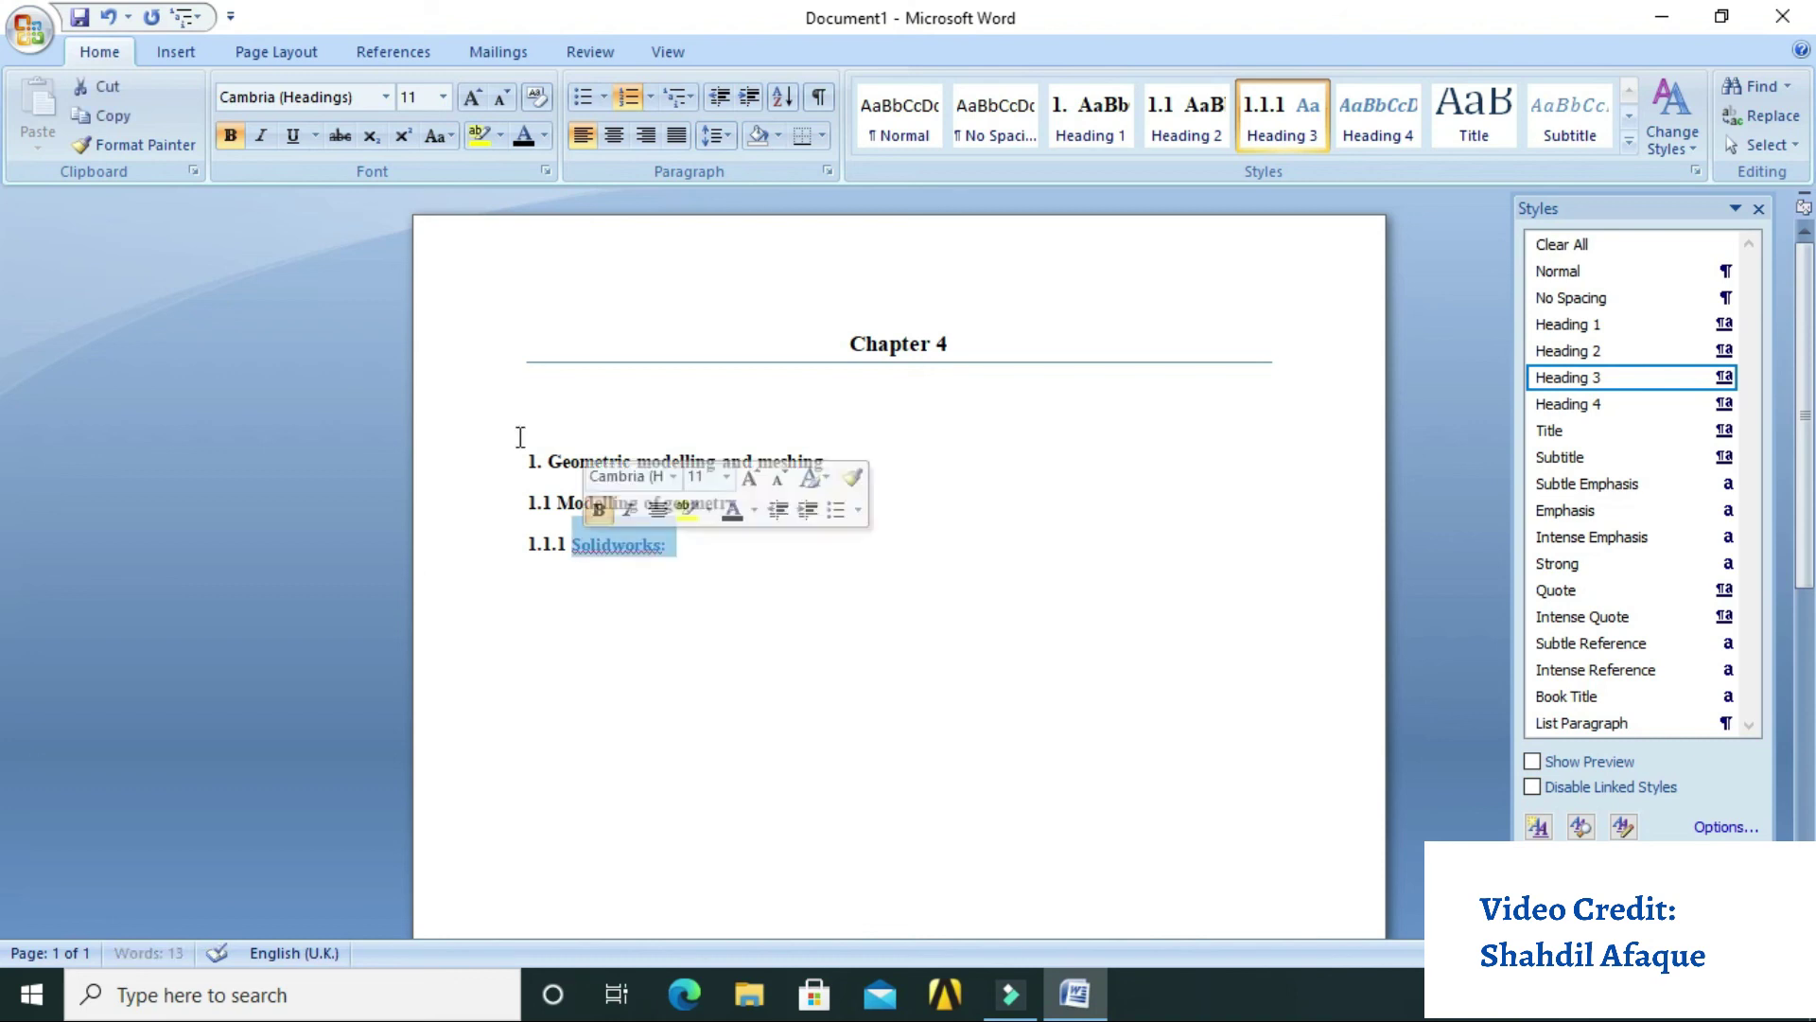
pyautogui.click(443, 97)
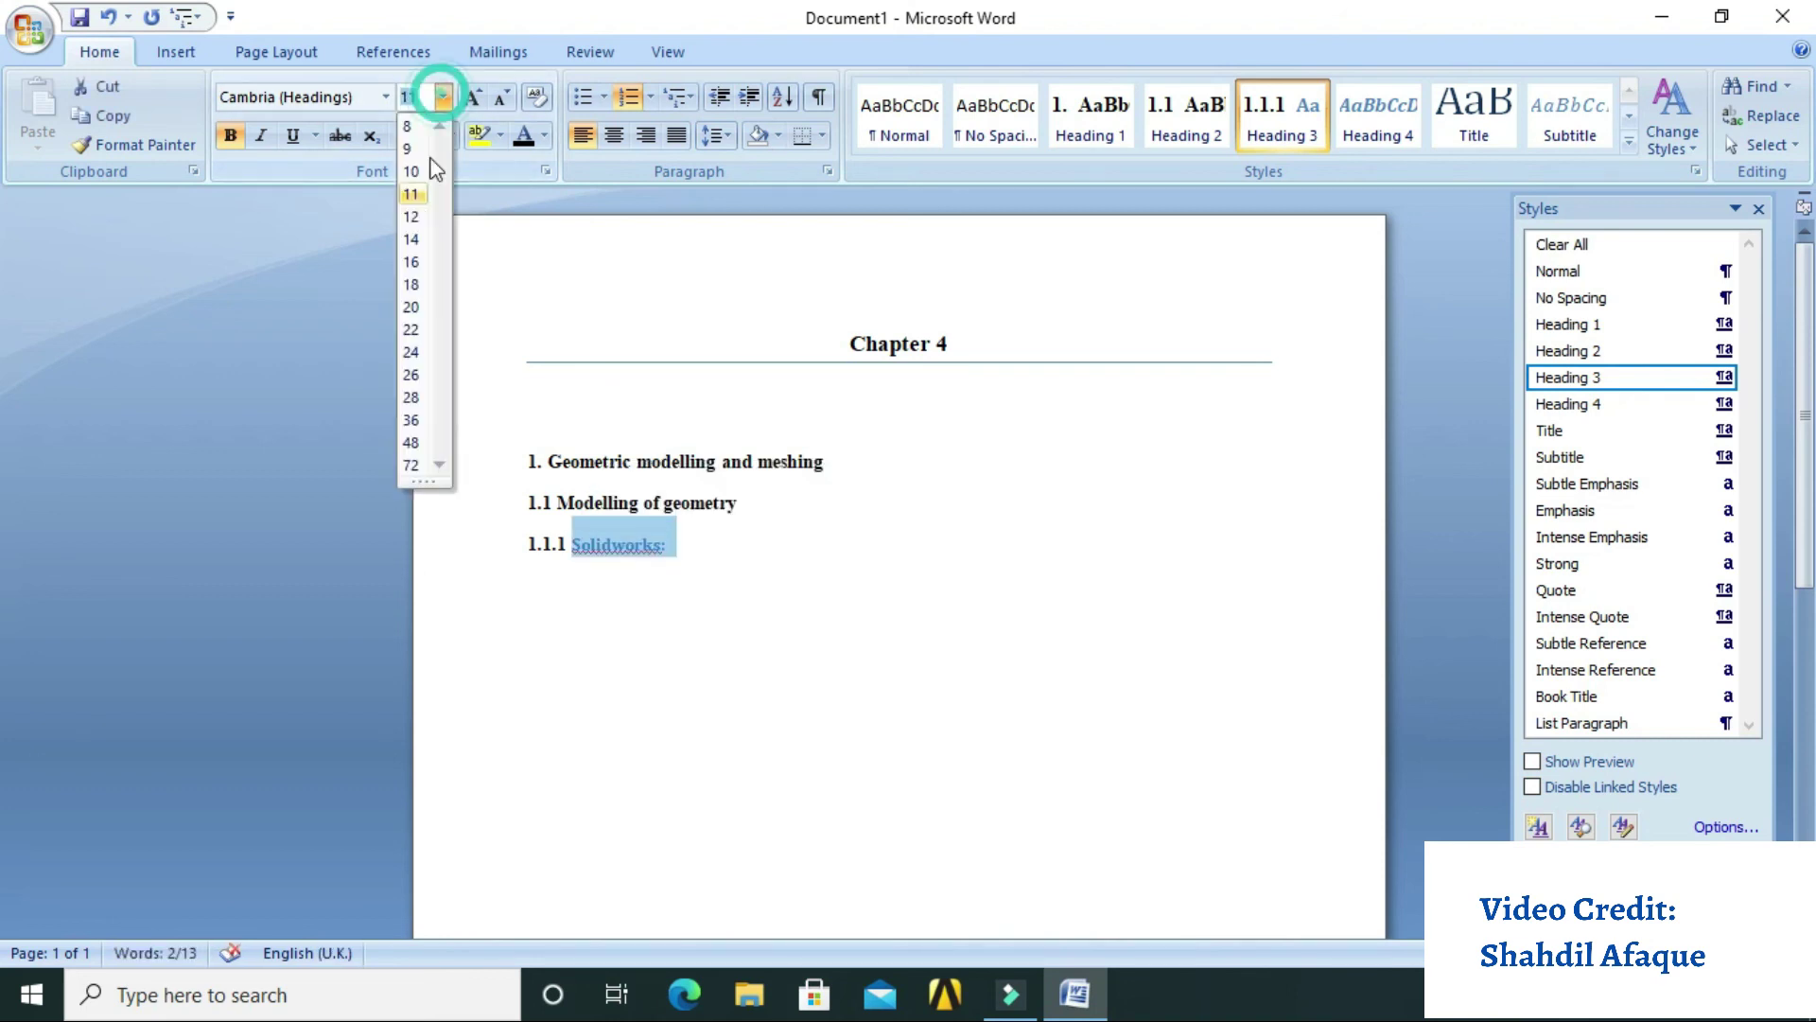
pyautogui.click(418, 223)
pyautogui.click(386, 97)
pyautogui.click(410, 247)
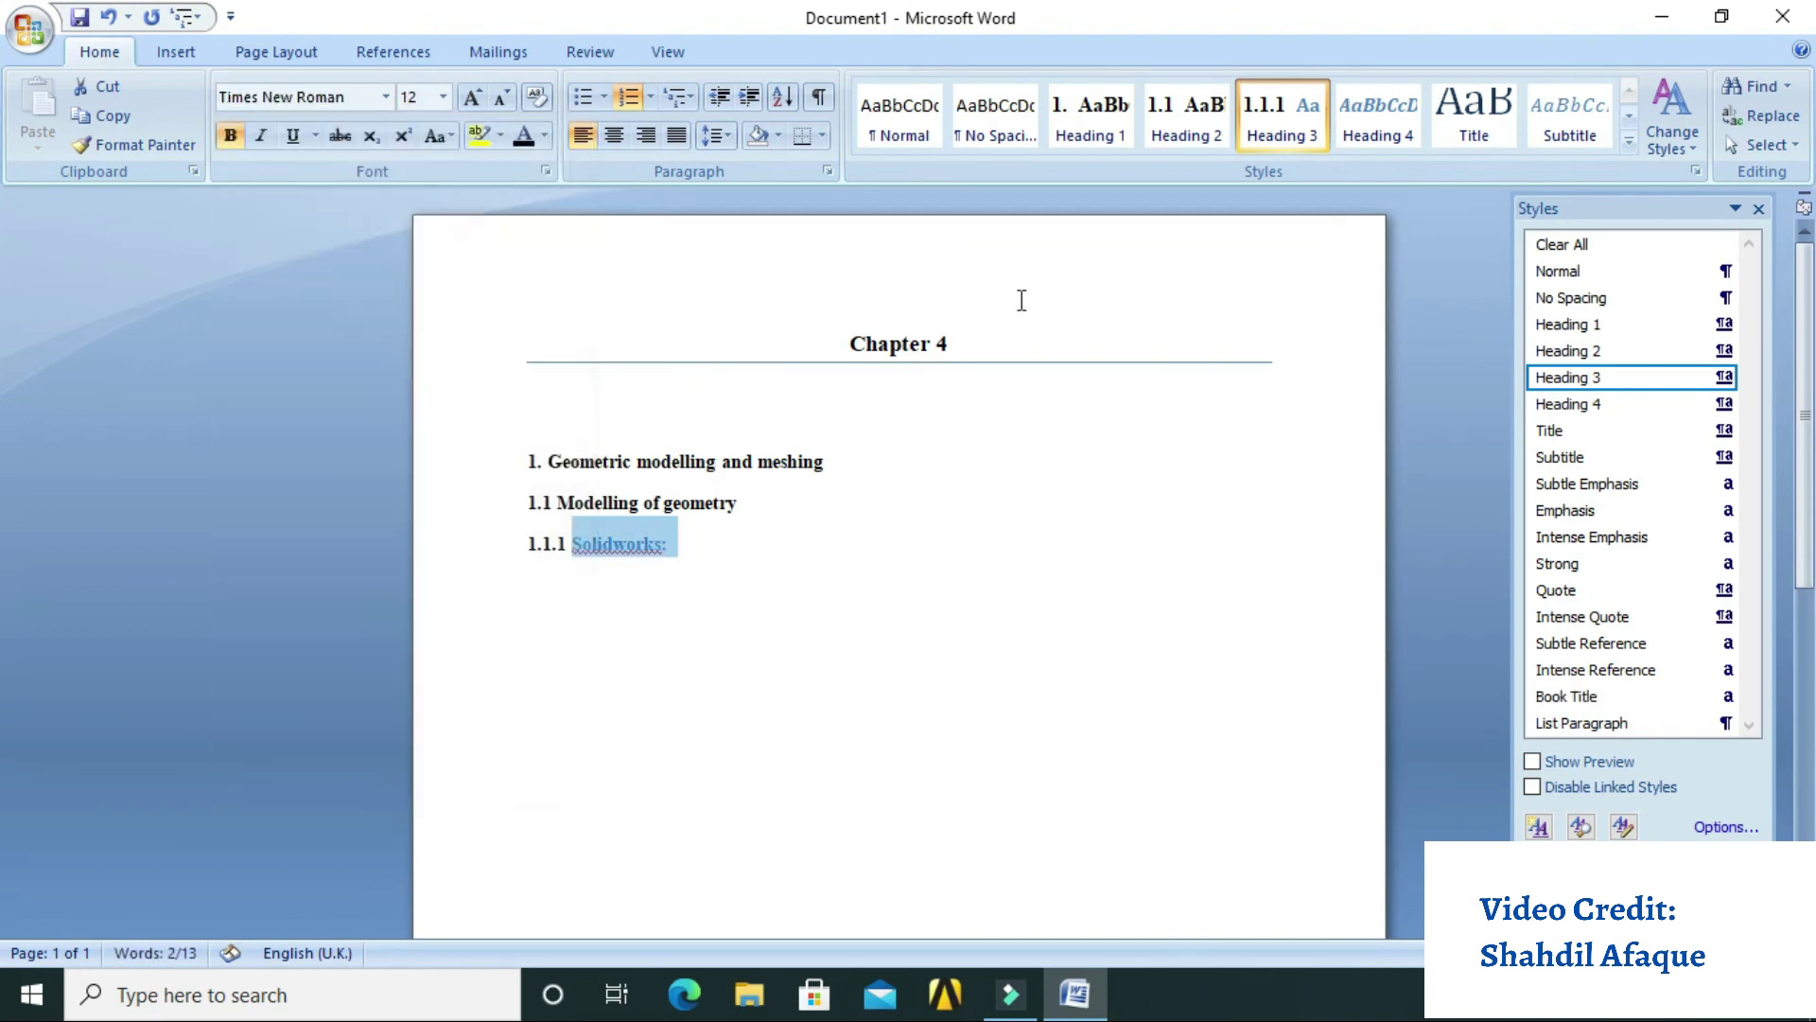
pyautogui.click(532, 142)
pyautogui.rightClick(1272, 108)
pyautogui.click(1372, 122)
pyautogui.click(934, 508)
pyautogui.moveTo(618, 543)
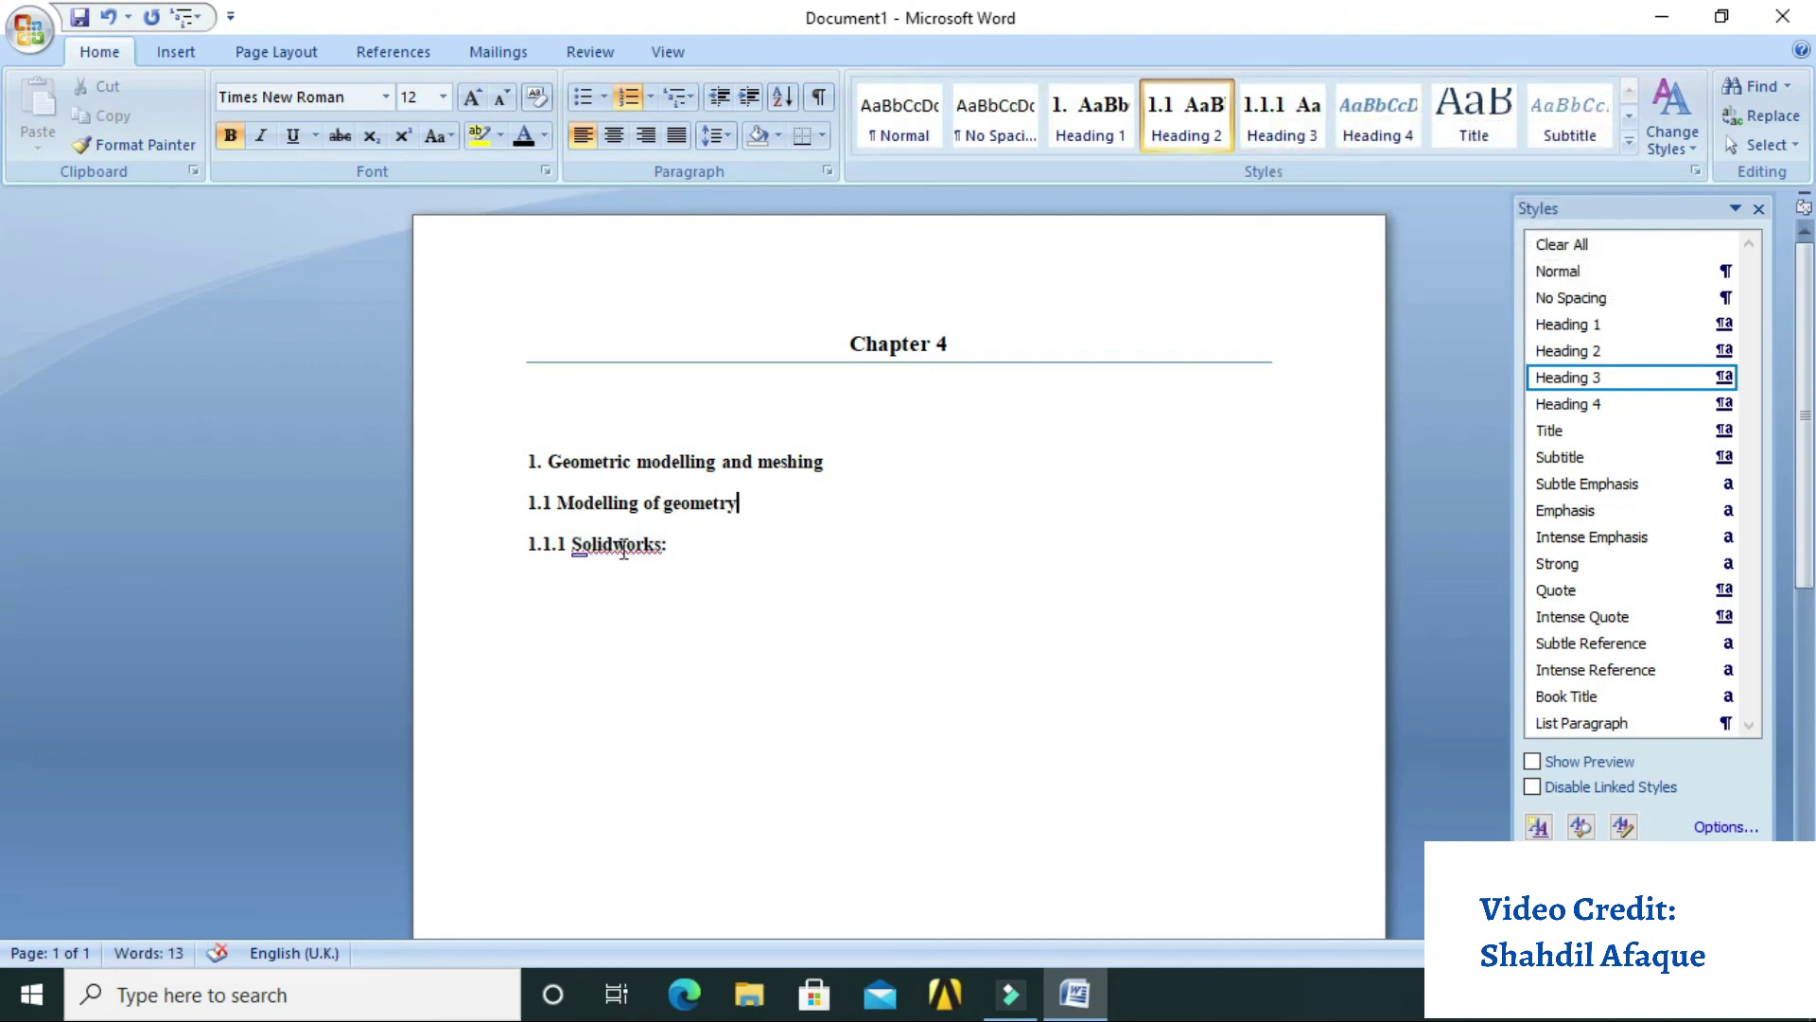
# Shrink the 'Solidworks:' text two sizes, then enlarge it back to 12 pt
pyautogui.doubleClick(669, 547)
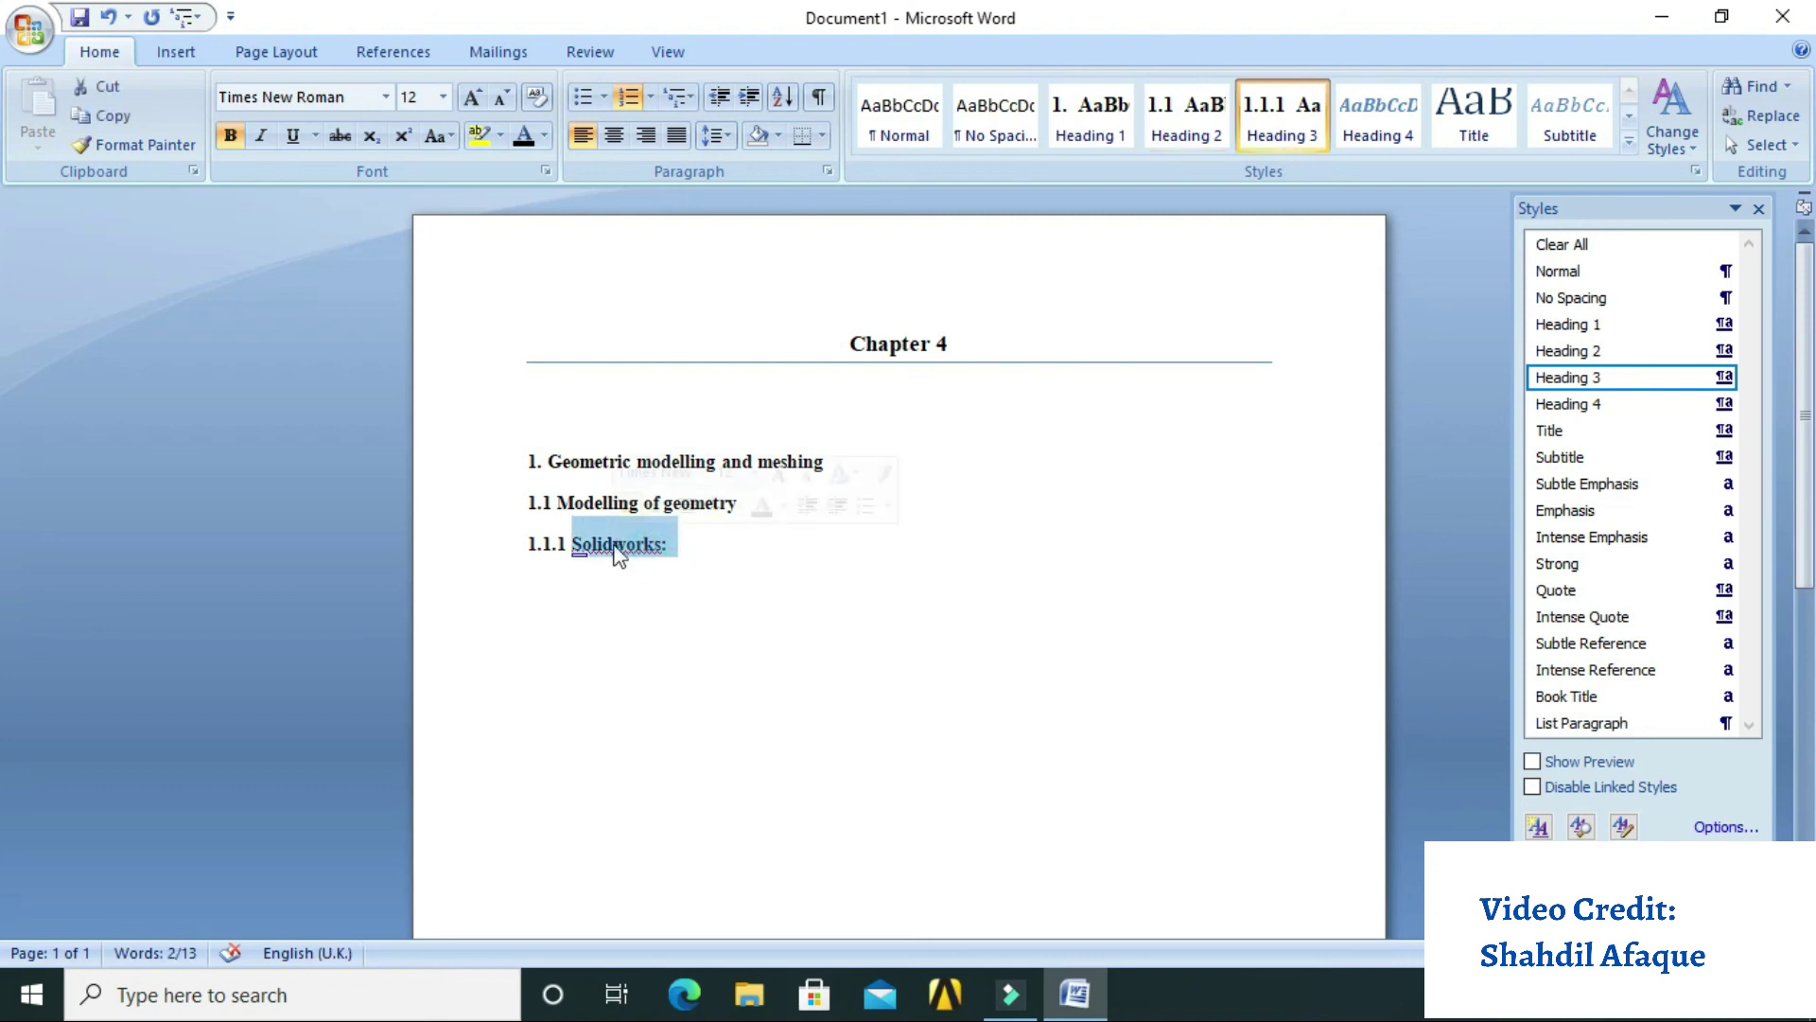
pyautogui.click(501, 106)
pyautogui.click(502, 106)
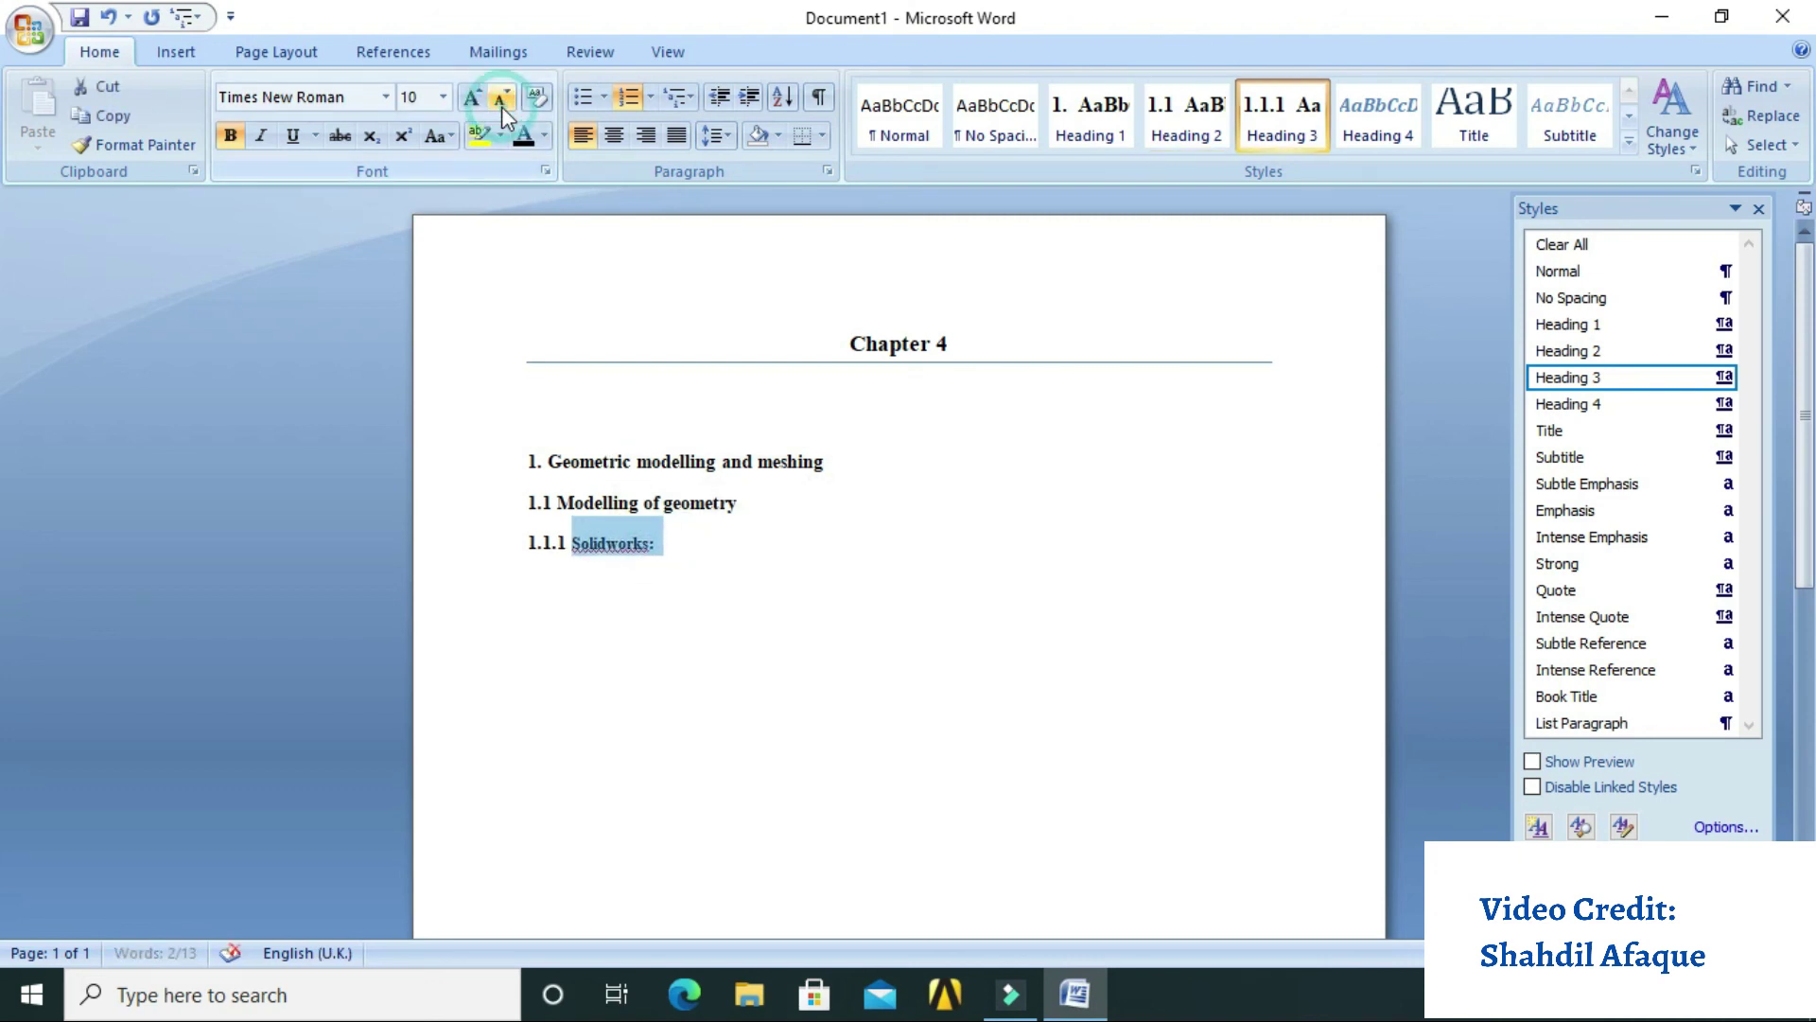
pyautogui.click(443, 96)
pyautogui.click(443, 96)
pyautogui.click(443, 96)
pyautogui.click(479, 104)
pyautogui.click(479, 104)
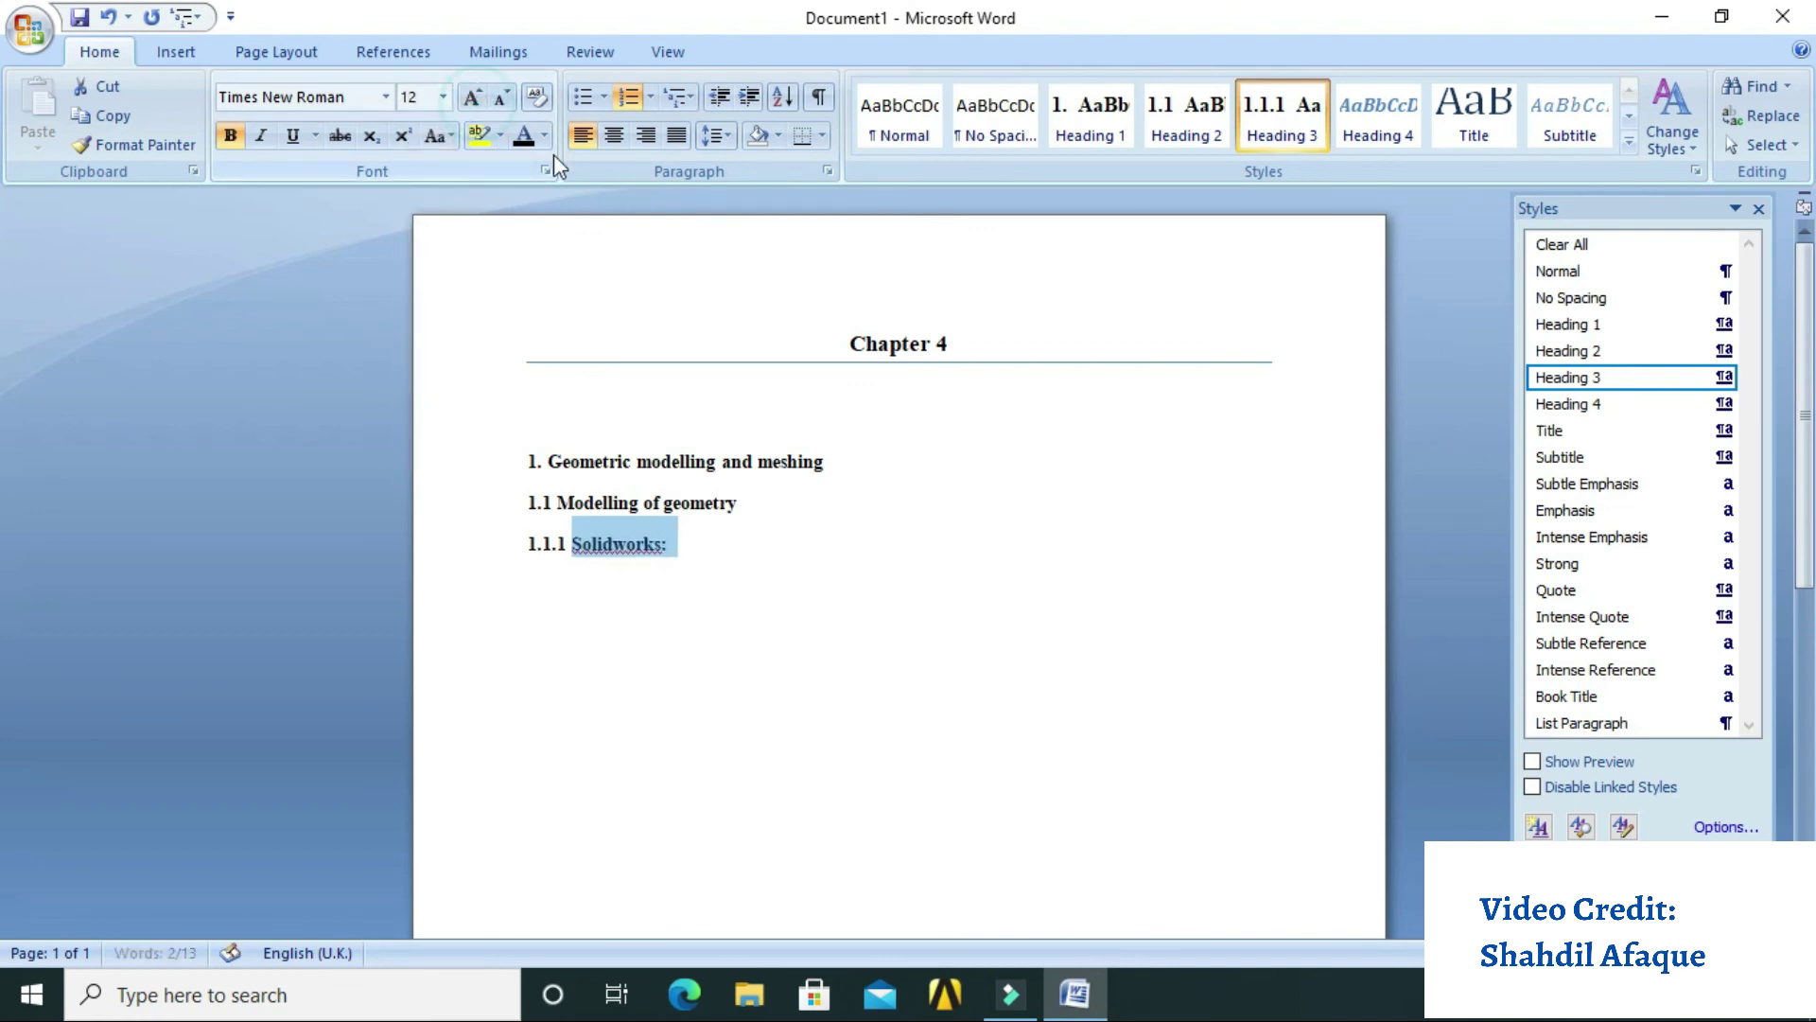
pyautogui.click(501, 134)
pyautogui.click(506, 292)
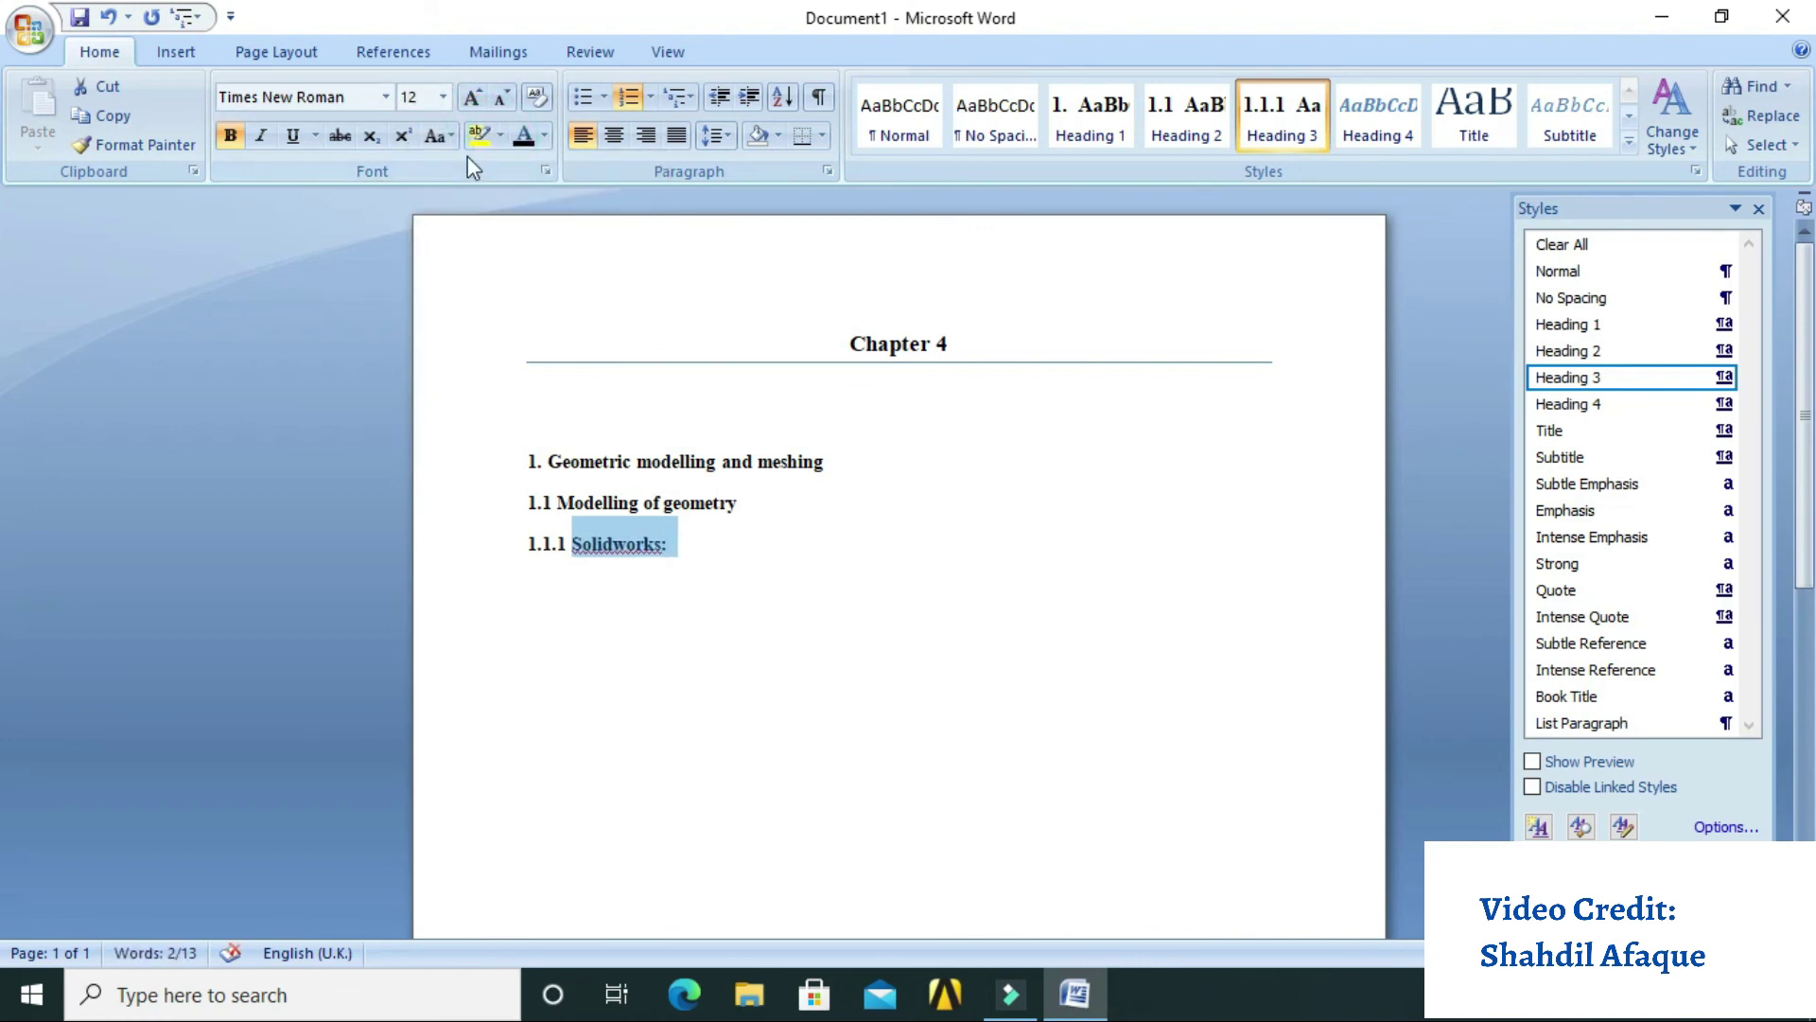
# Change the heading to uppercase 'SOLIDWORKS:' and bring up the Save As options
pyautogui.click(449, 138)
pyautogui.click(491, 244)
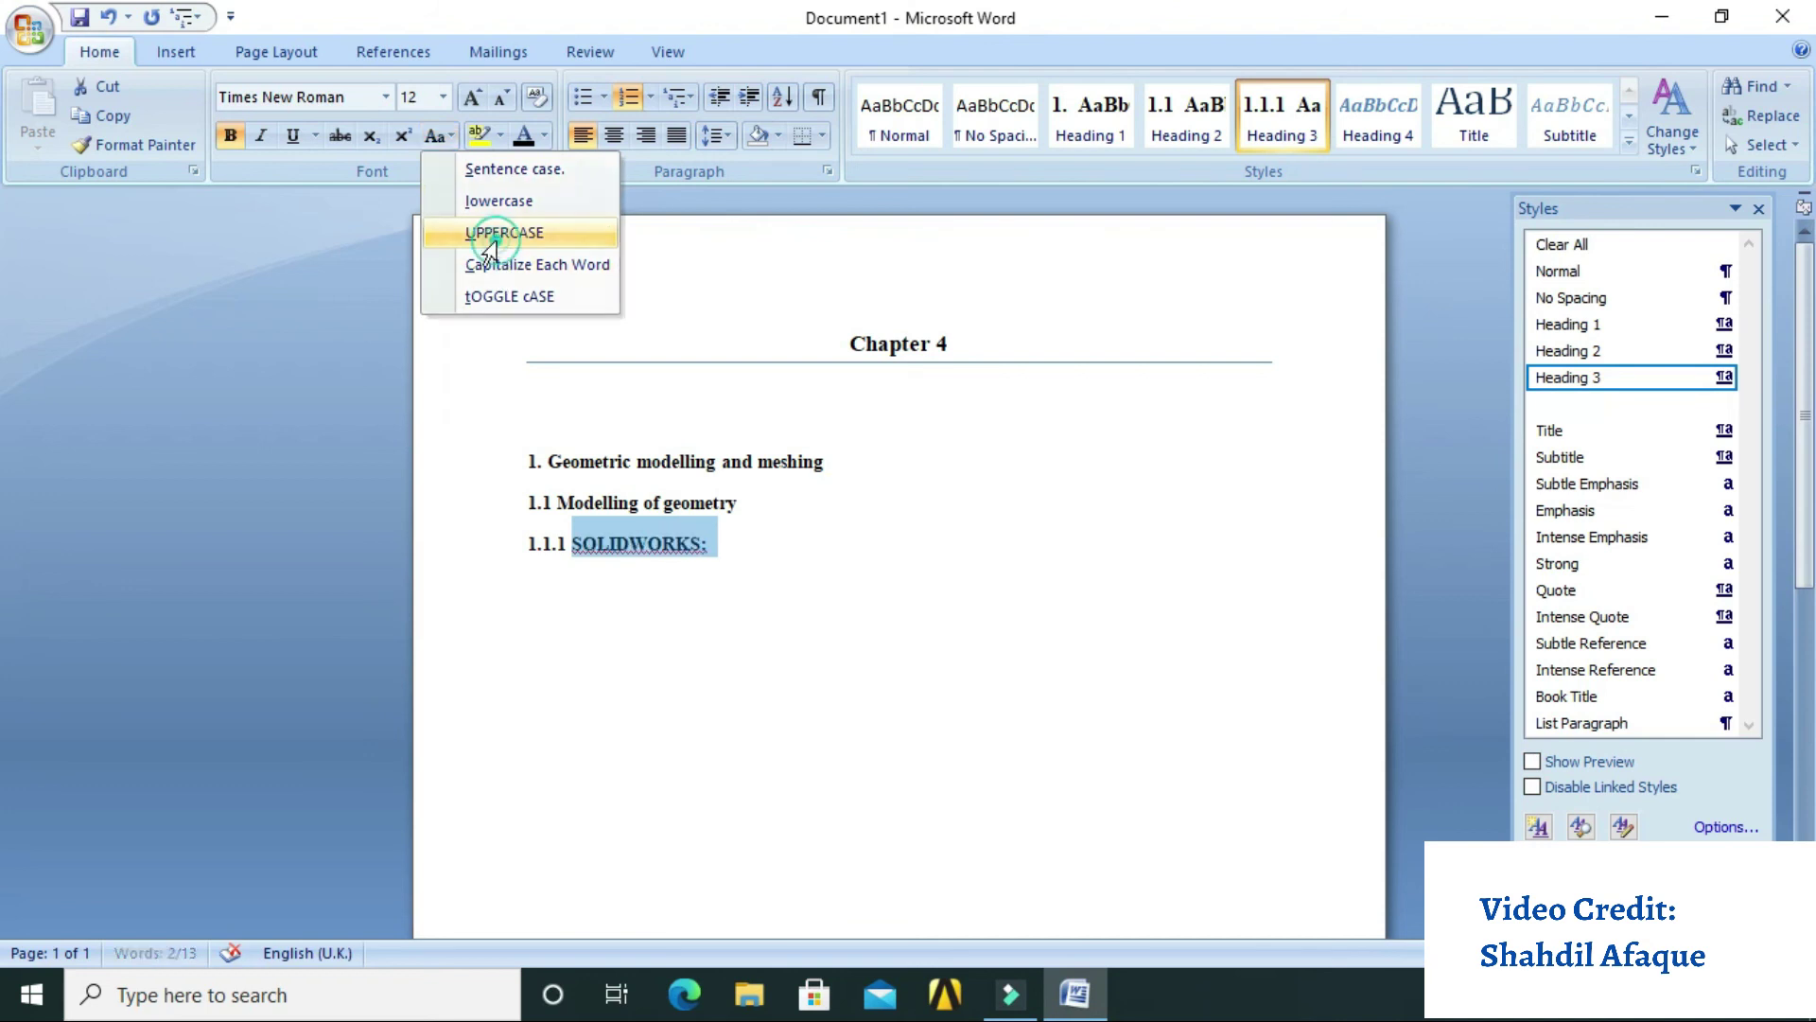
pyautogui.click(845, 596)
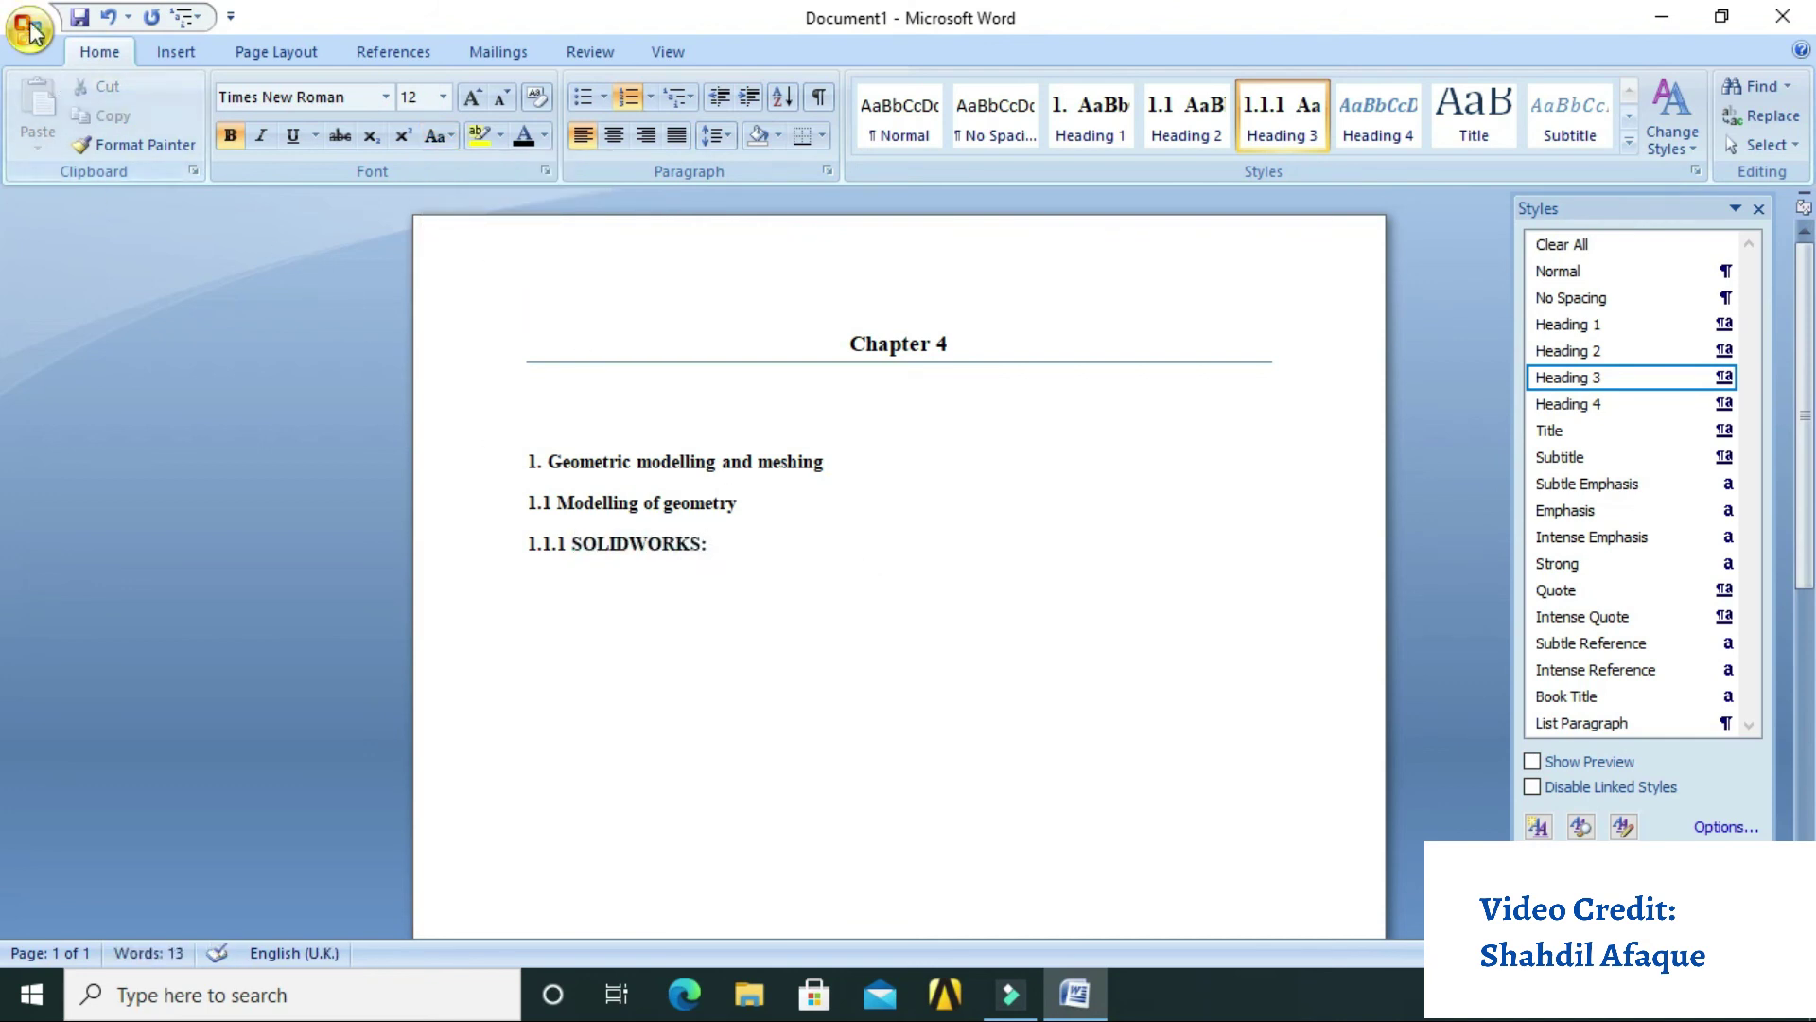
pyautogui.click(32, 29)
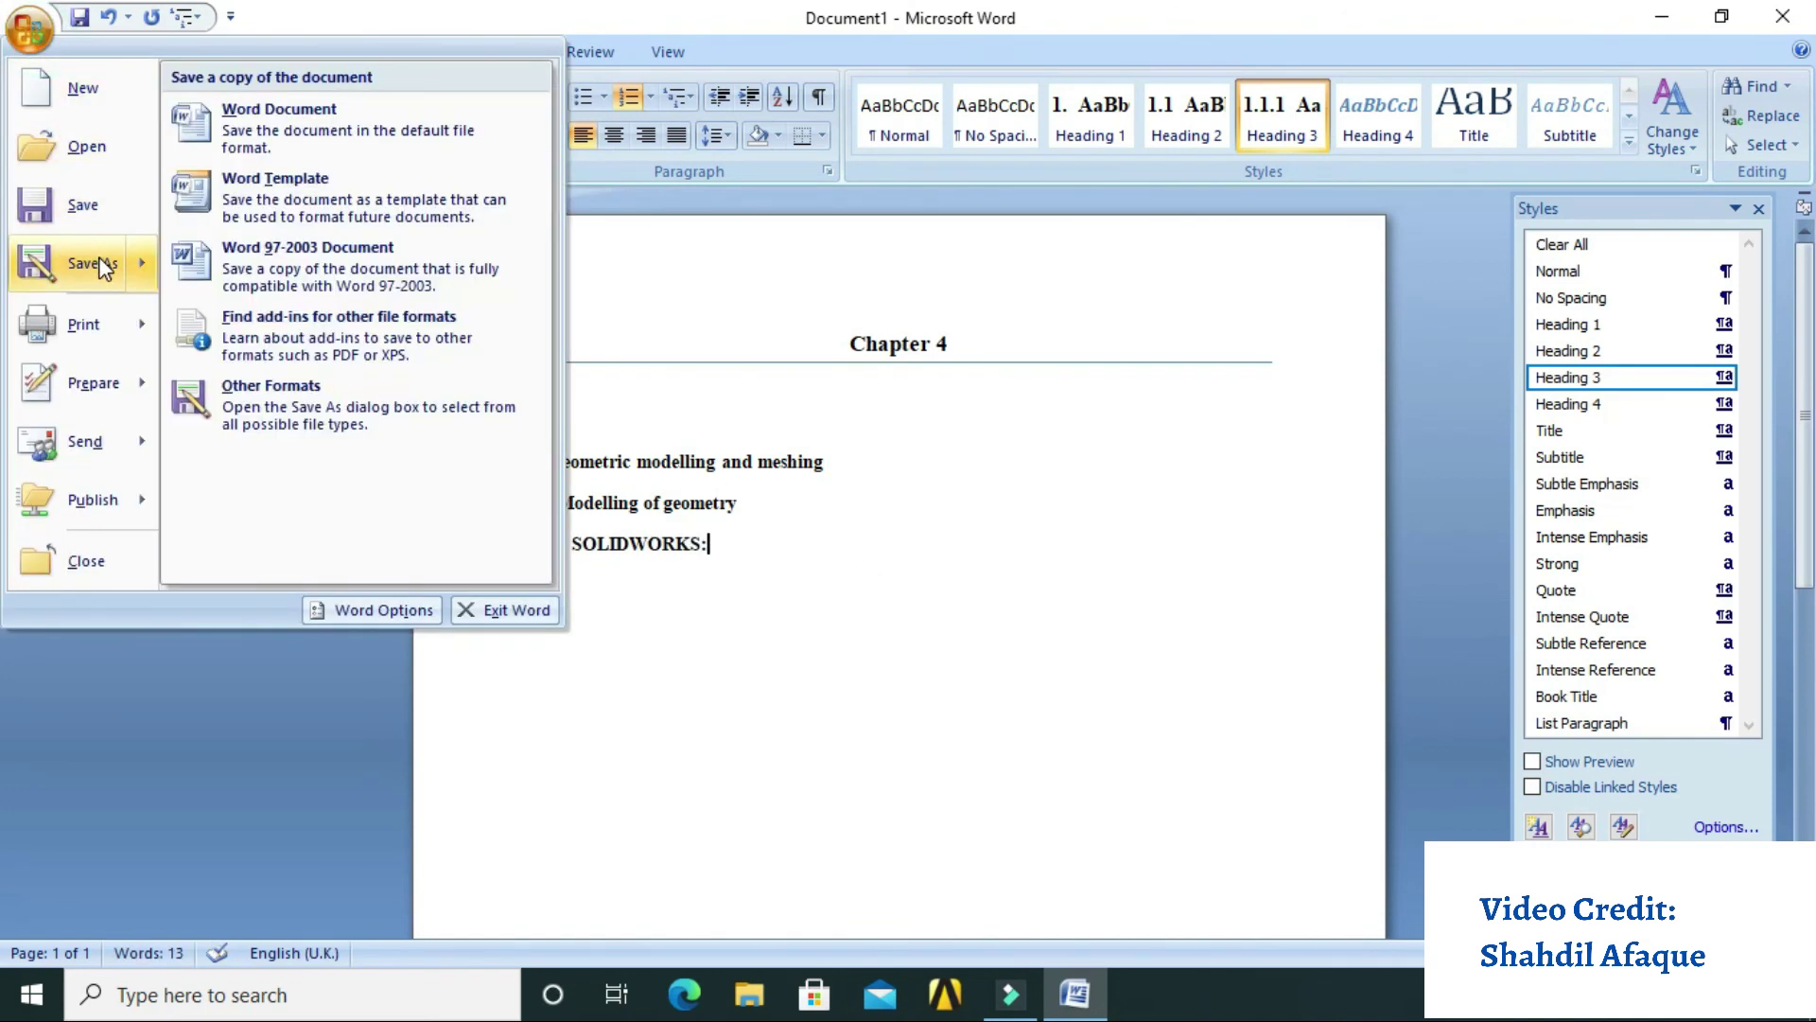